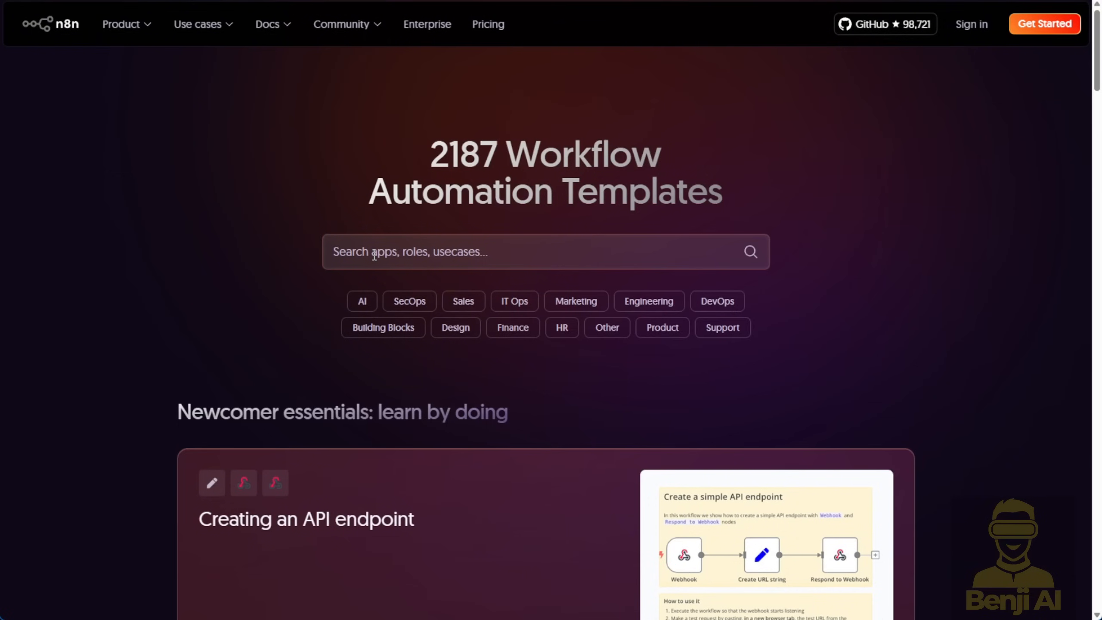
Step: Browse the n8n workflow templates and review the nodes of the demo n8n and ComfyUI img2vid workflow
scroll(511, 192, down, 3)
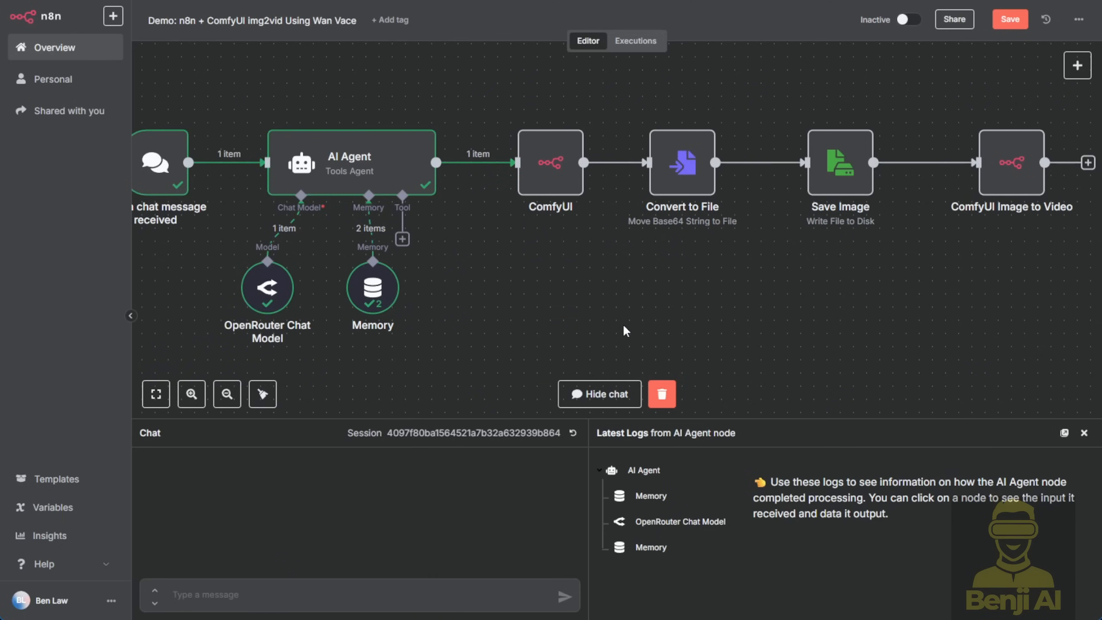
click(605, 298)
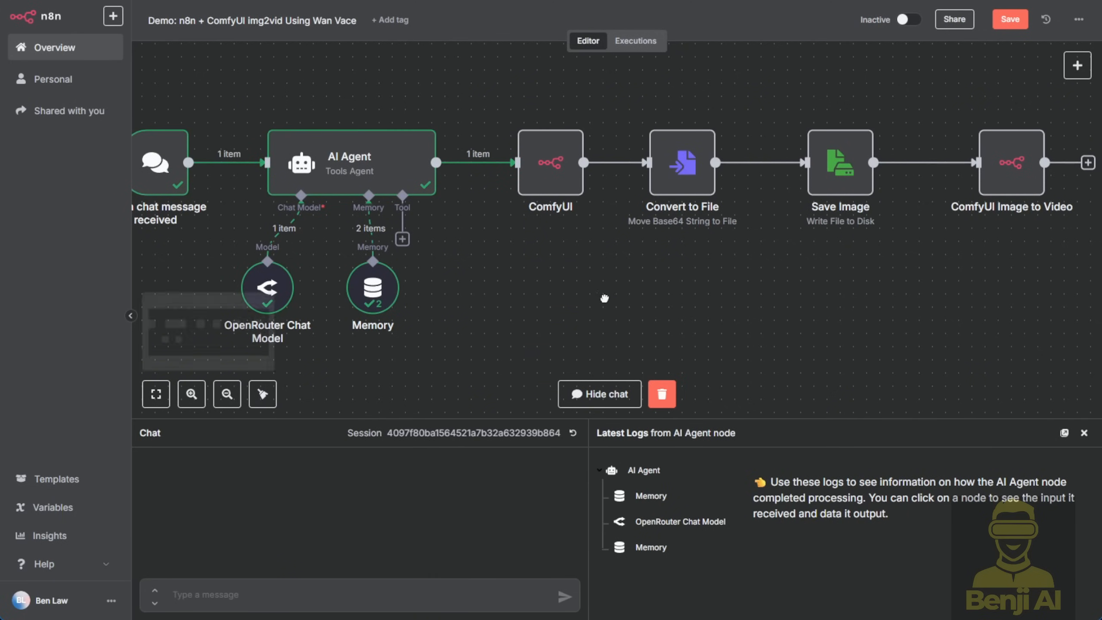
drag(604, 298, 687, 318)
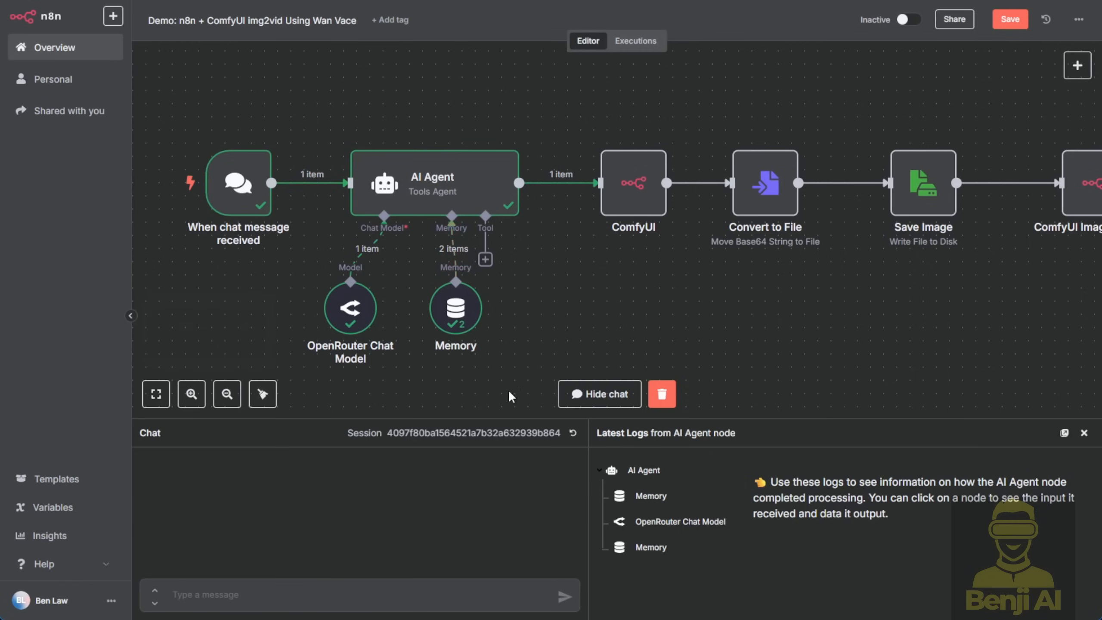
drag(744, 329, 691, 313)
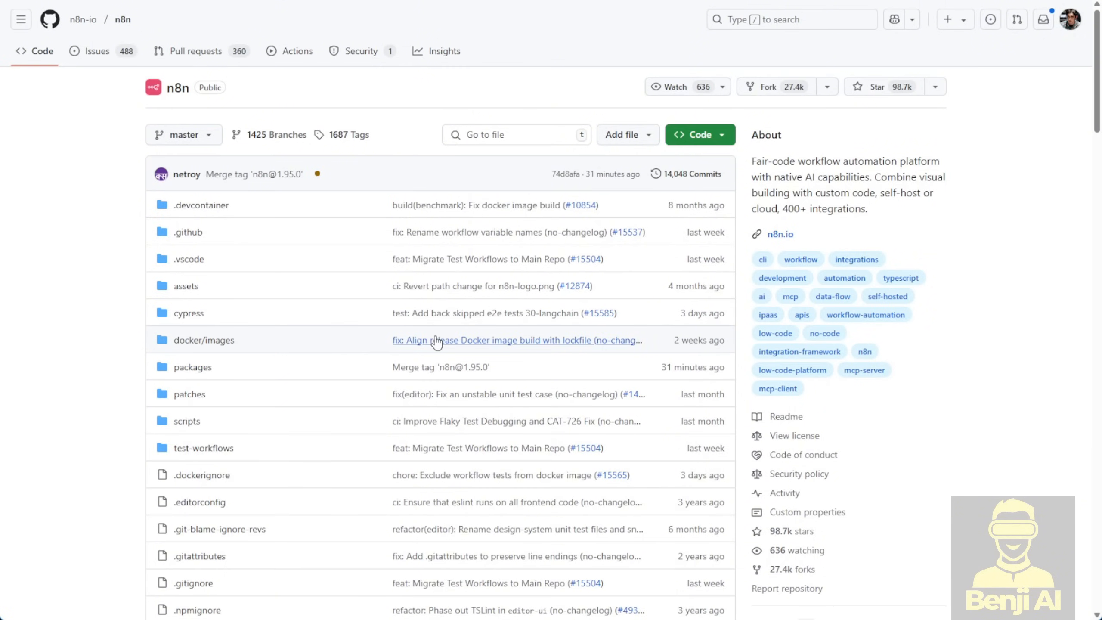
Step: Find the Docker deployment commands in the Quick Start section of the n8n GitHub README
scroll(436, 341, down, 20)
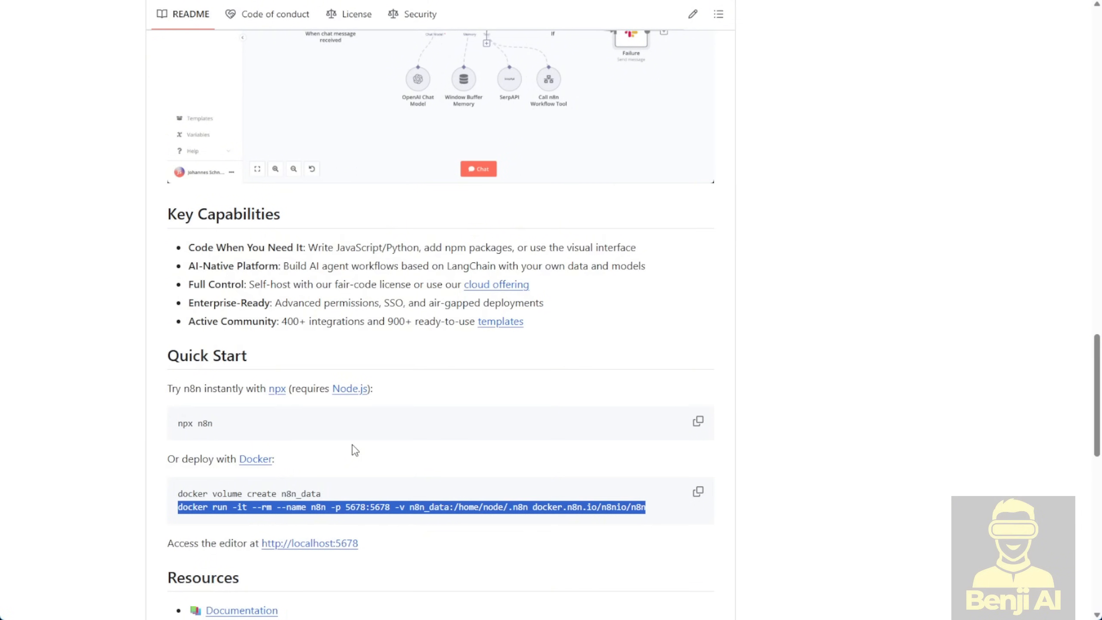
scroll(351, 449, down, 5)
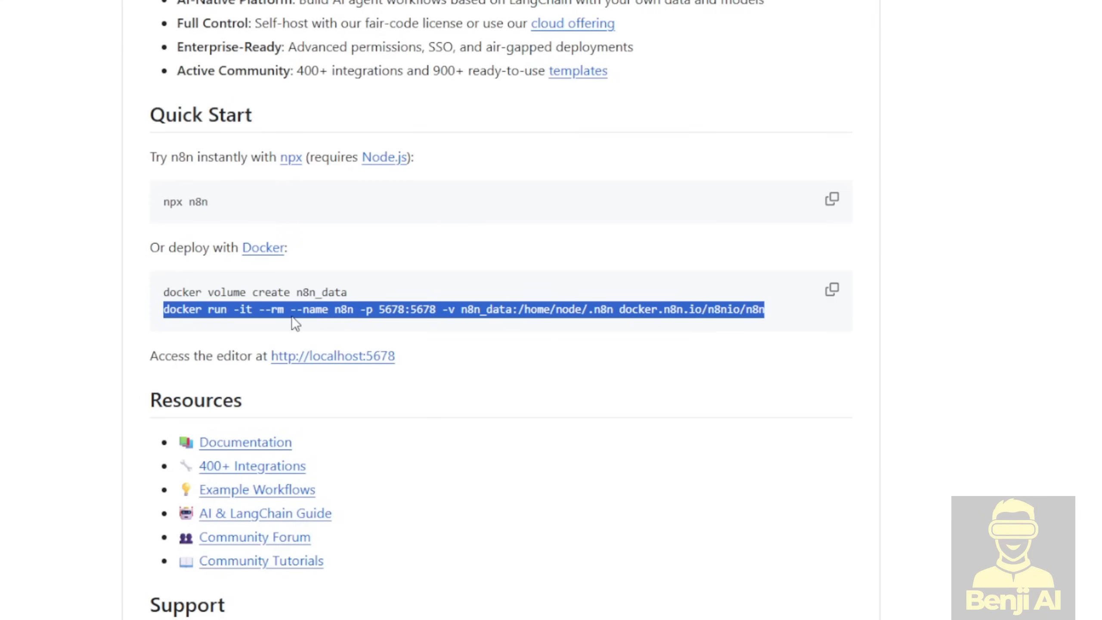
click(478, 278)
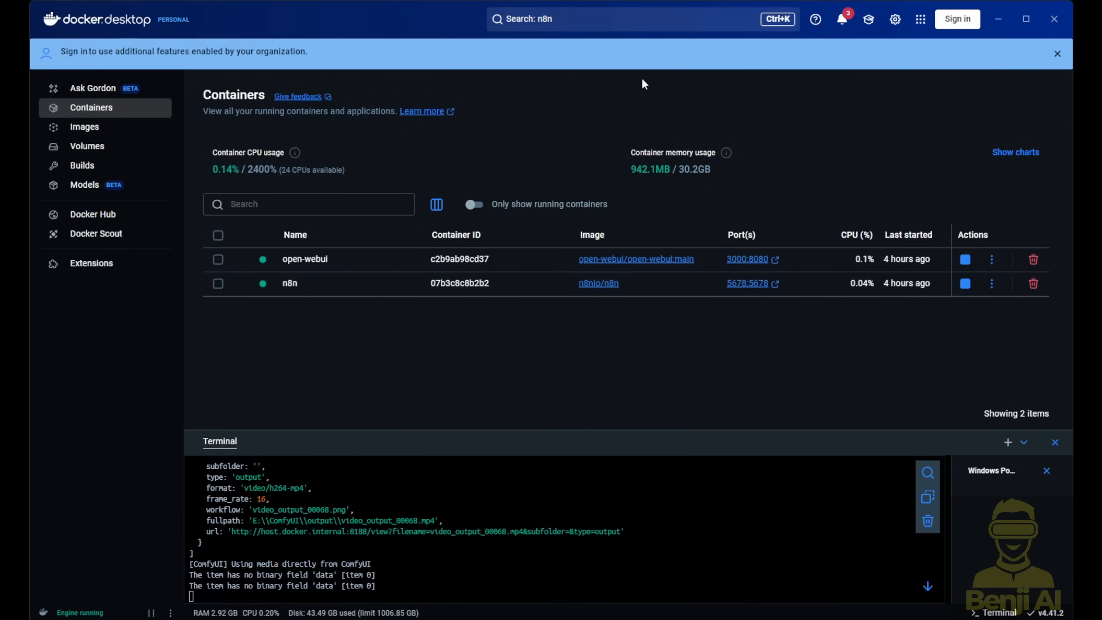
Step: In Docker Desktop, look up the n8nio/n8n image with the latest tag and view the local images
click(580, 21)
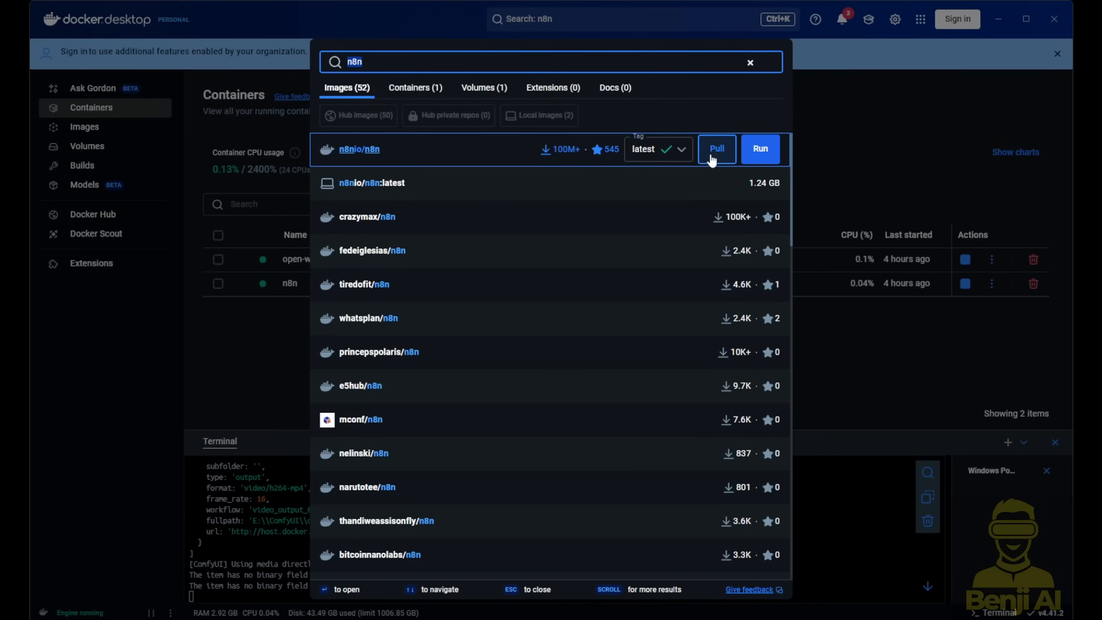
click(680, 151)
click(645, 182)
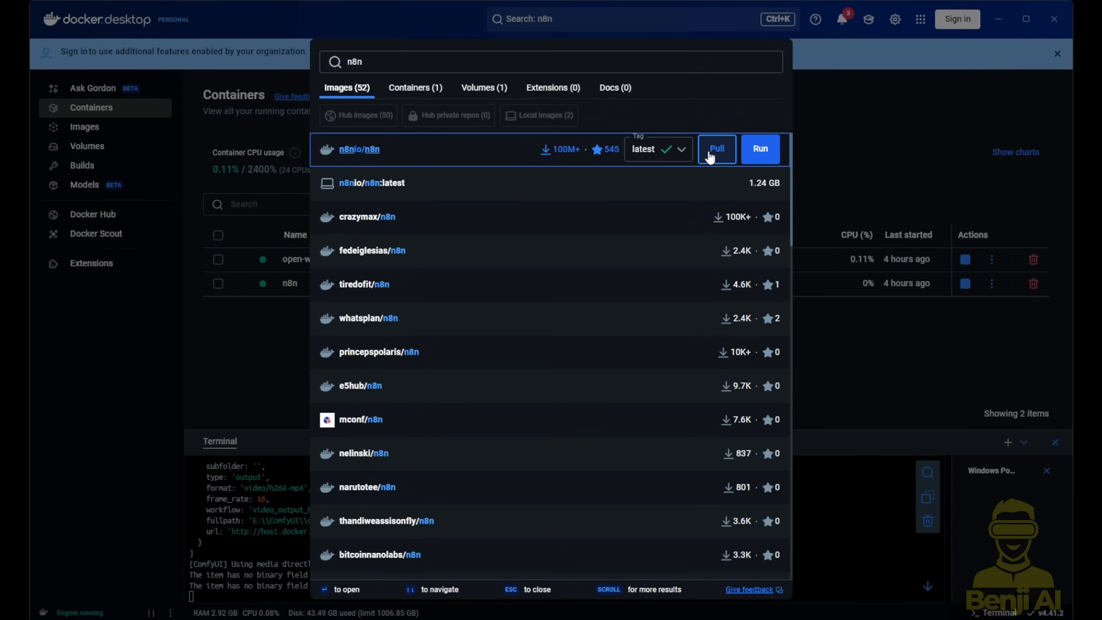
click(106, 137)
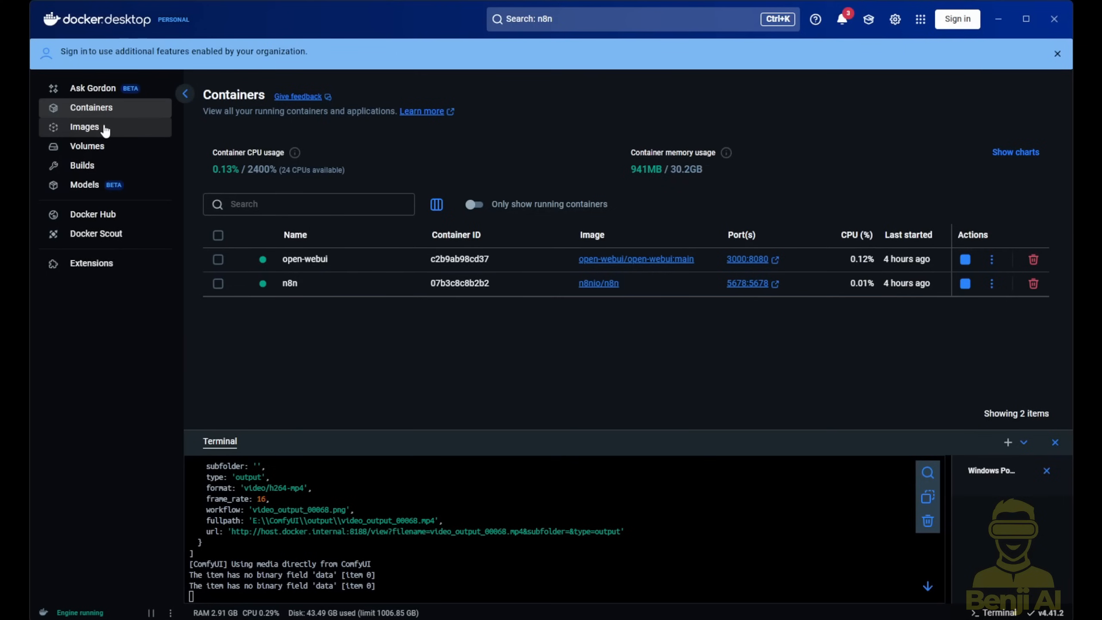
click(103, 128)
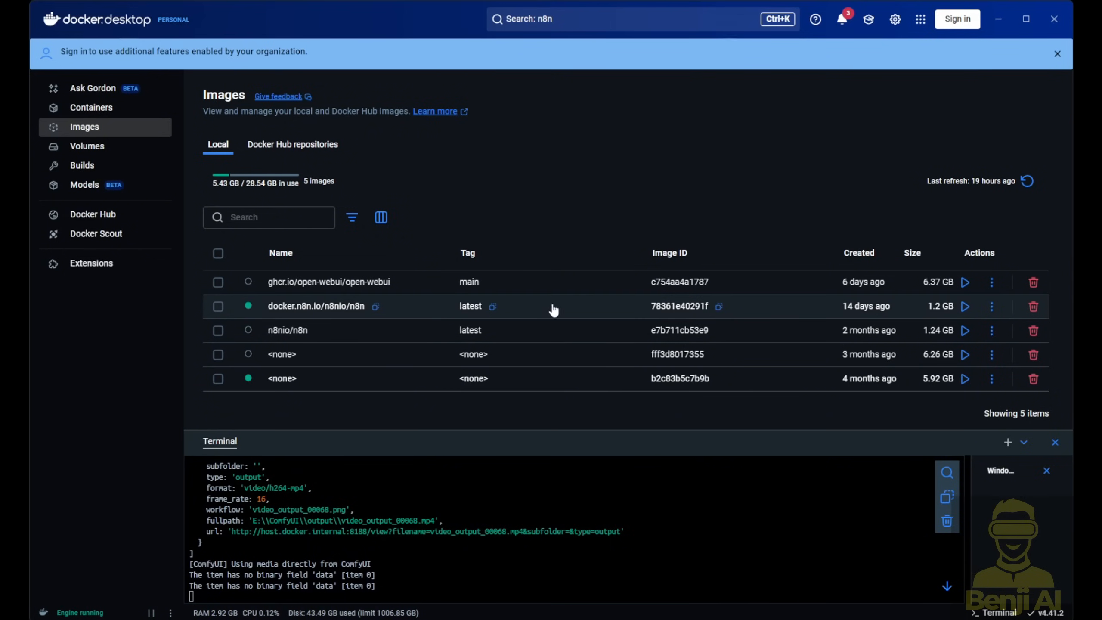
Step: Return to the n8n README and examine the docker run command's container name, port mapping, volume and image arguments
drag(182, 308, 316, 313)
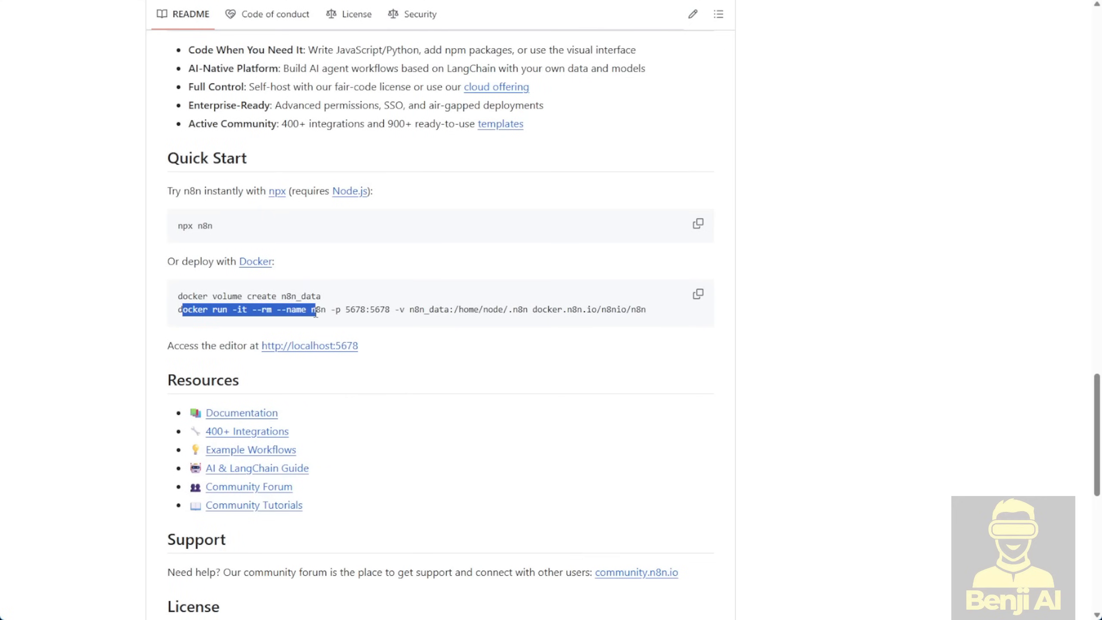
click(312, 309)
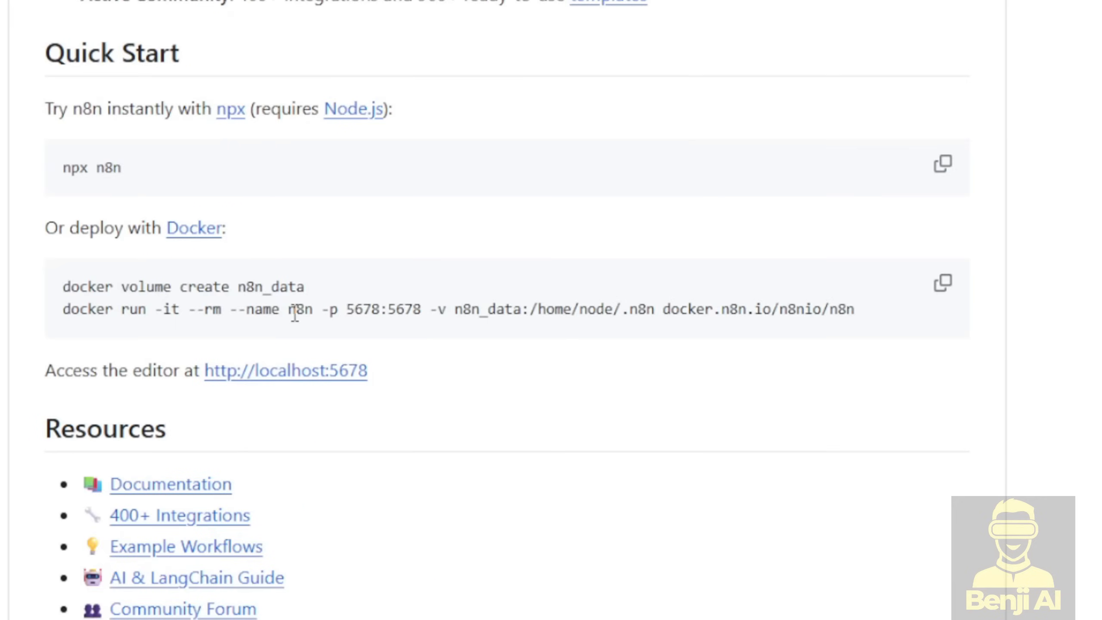
double_click(296, 309)
double_click(359, 309)
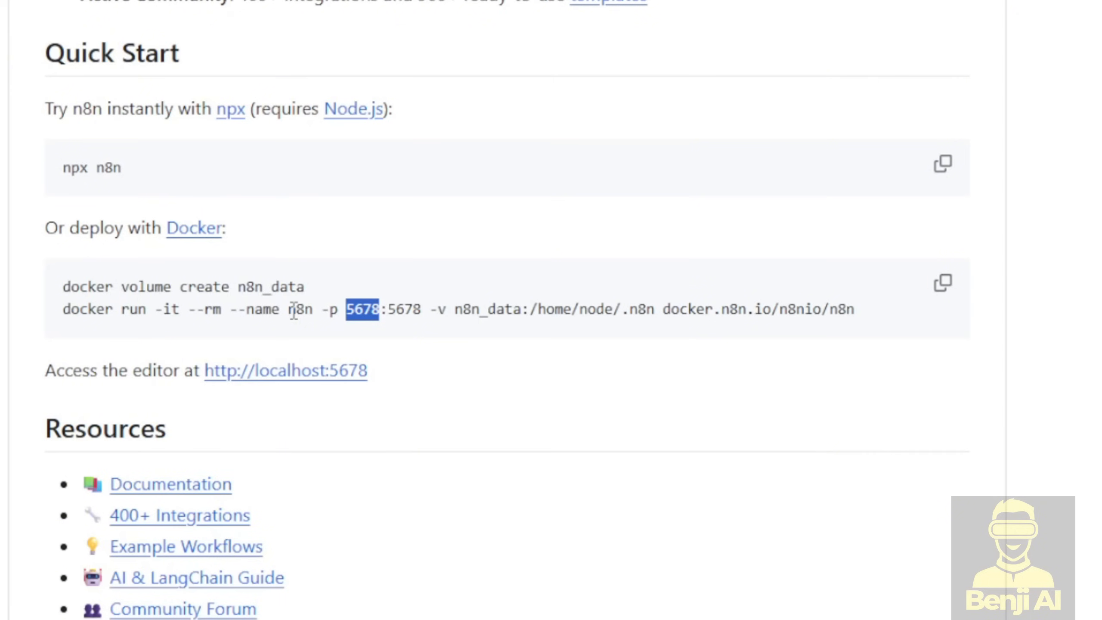
click(404, 309)
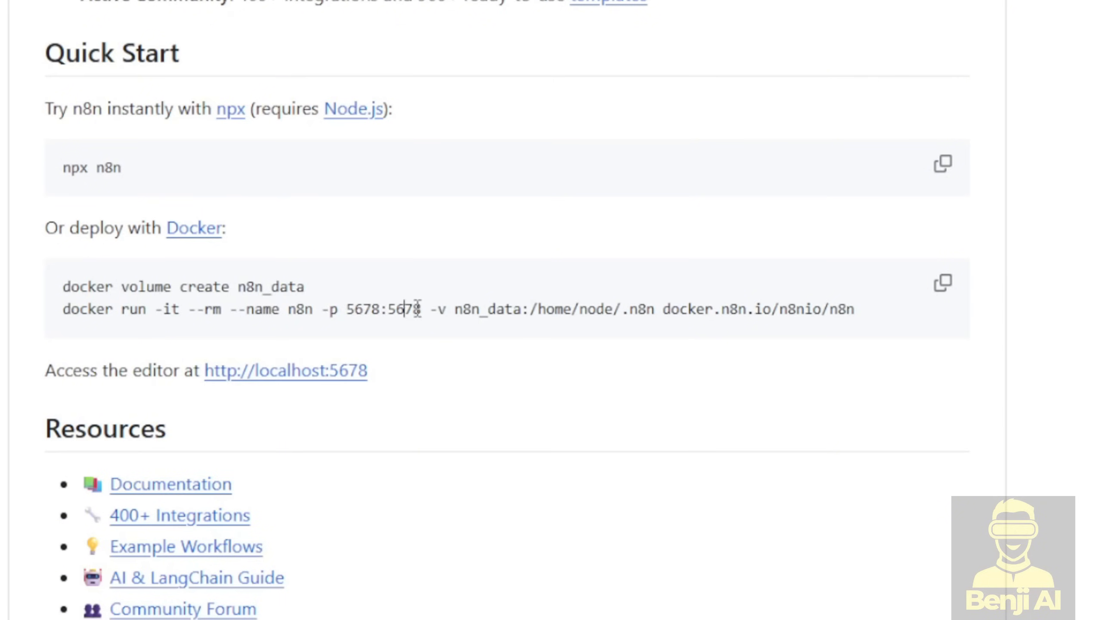
double_click(415, 309)
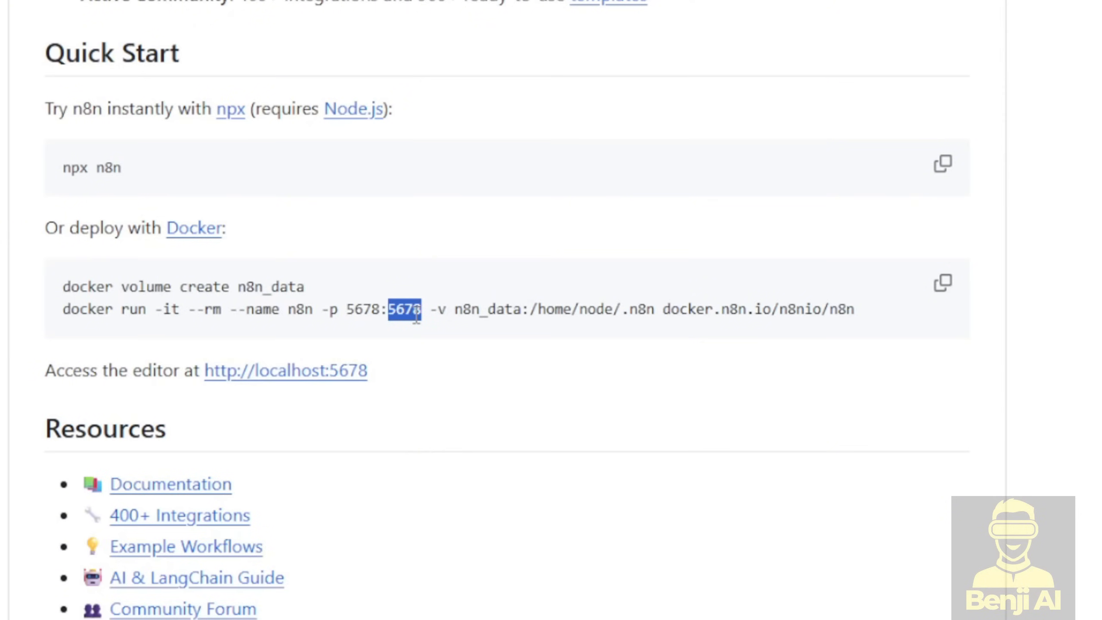
click(471, 311)
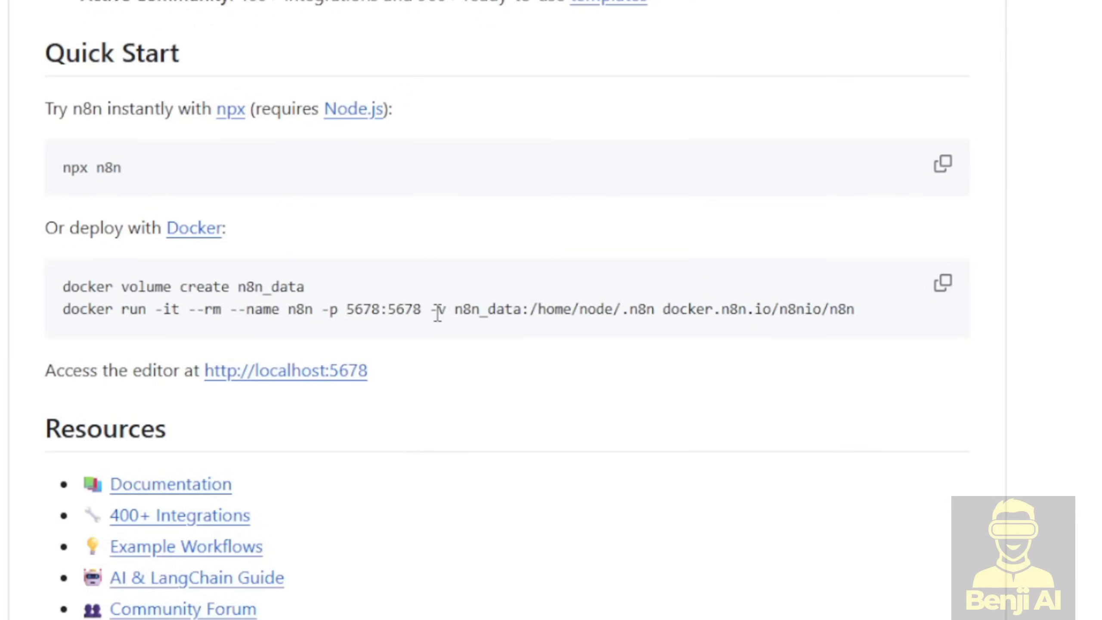
drag(437, 310, 856, 310)
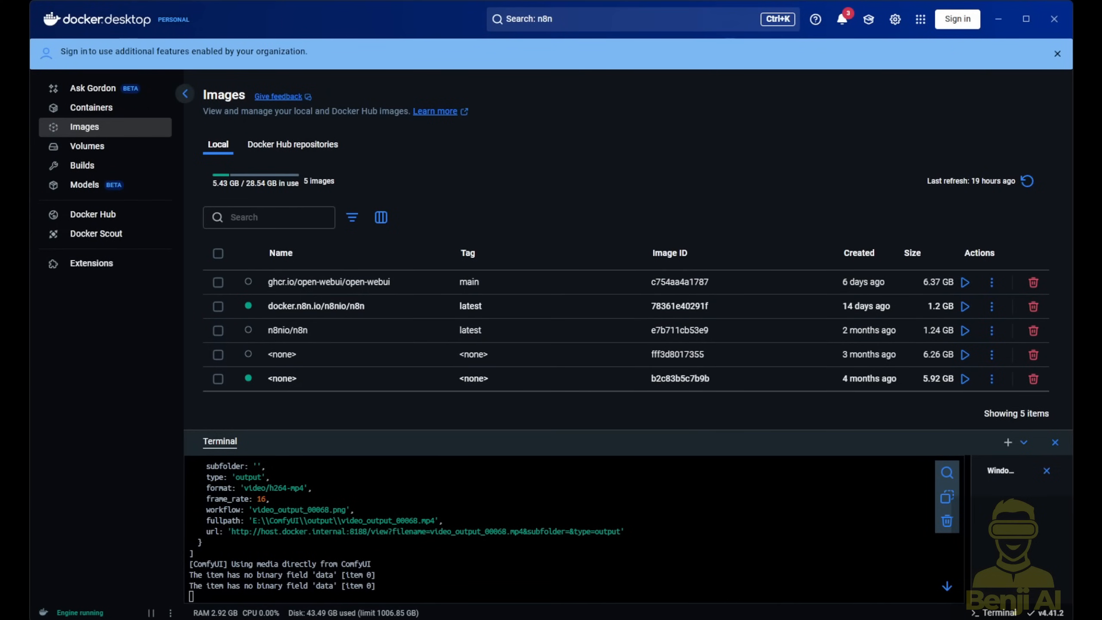
Step: Return to Docker Desktop and locate the n8n container in the containers list
click(109, 113)
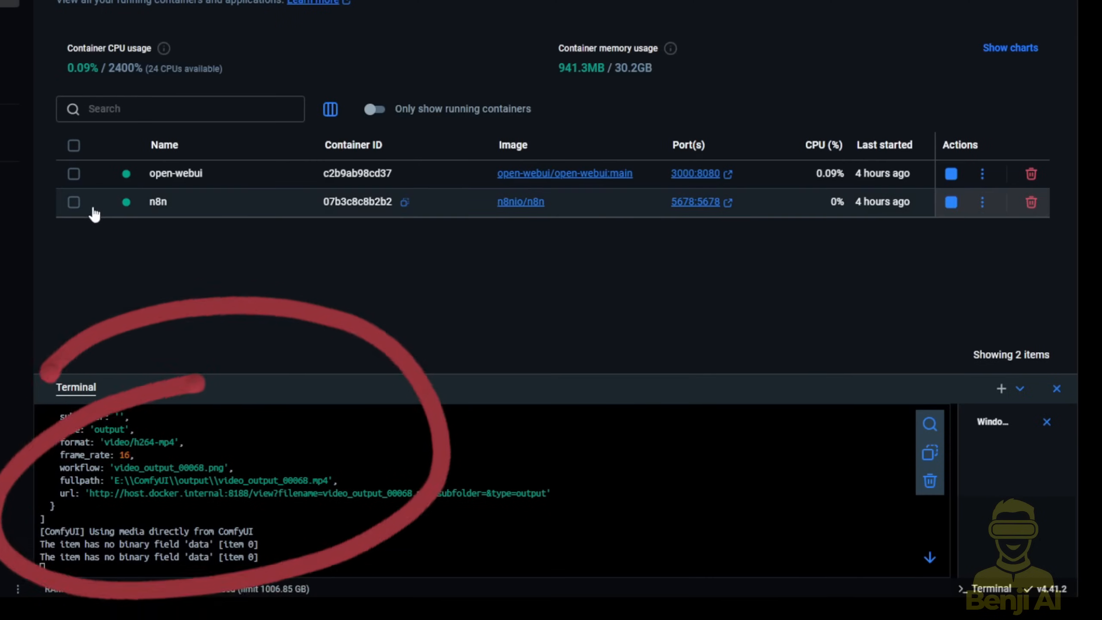
click(75, 204)
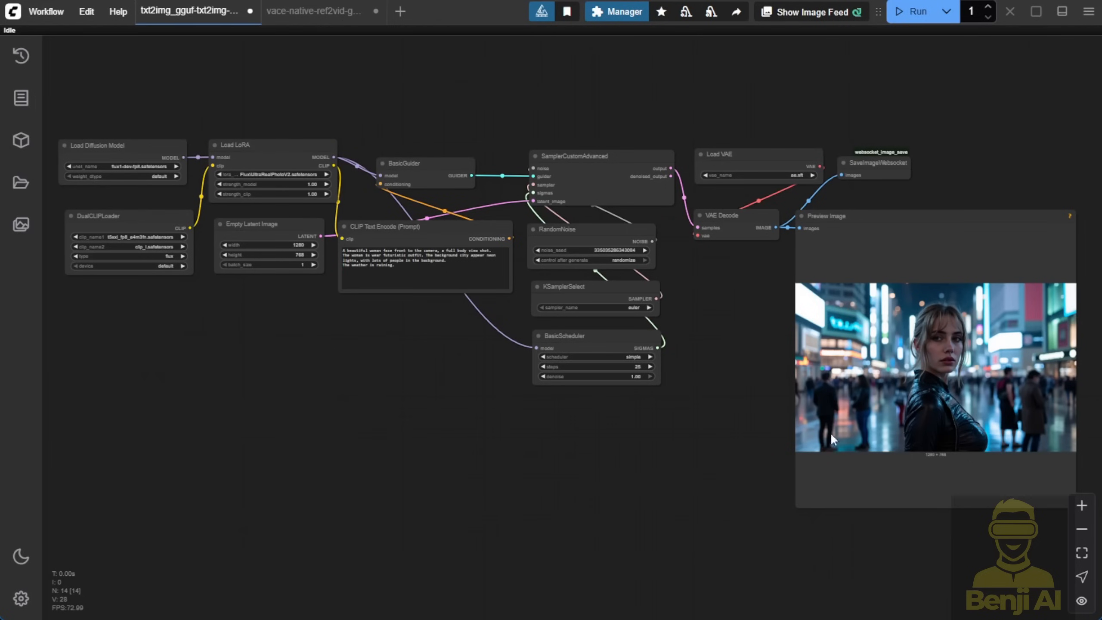
Step: Switch to ComfyUI and review the text-to-image workflow and the Wan Vace reference-to-video workflow through its Video Combine output
drag(748, 502, 603, 467)
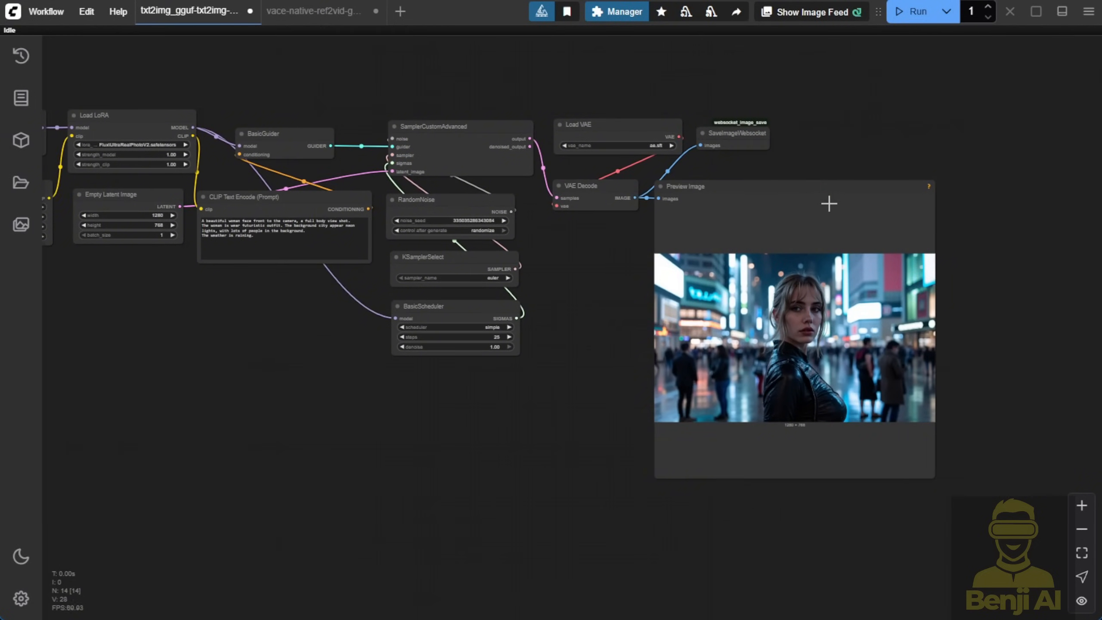
click(830, 203)
click(342, 15)
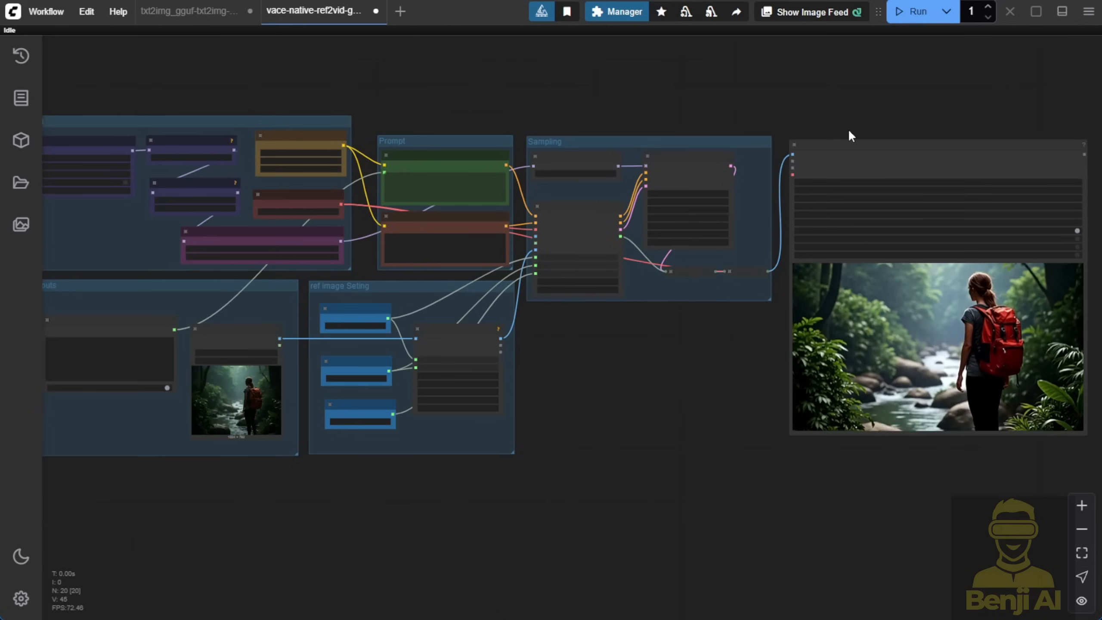
click(876, 145)
scroll(795, 387, up, 3)
drag(765, 420, 545, 458)
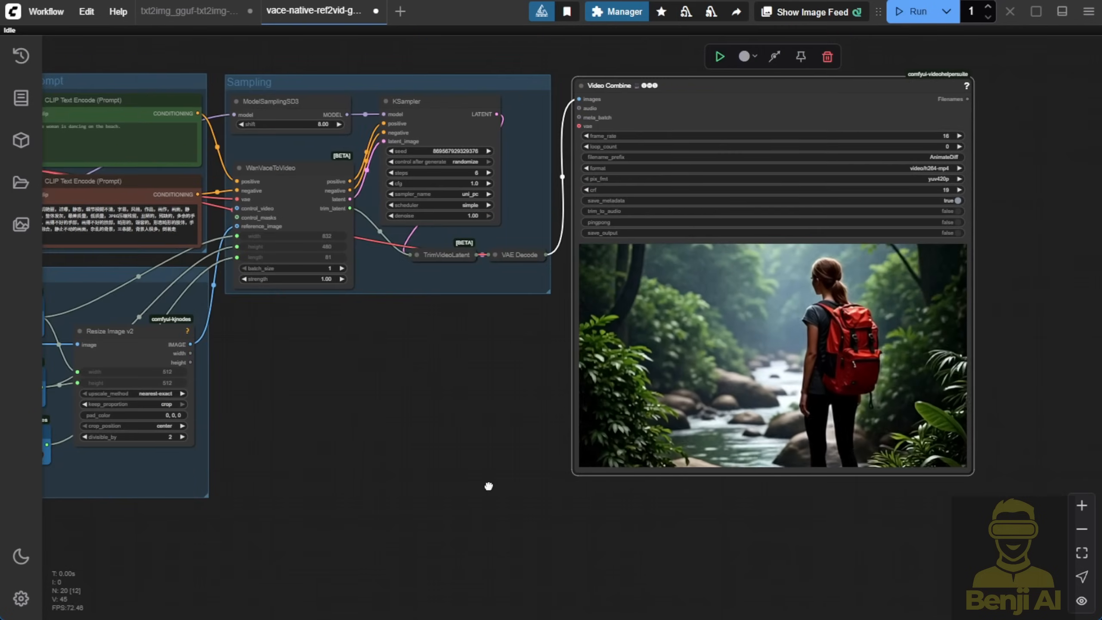
scroll(453, 447, down, 3)
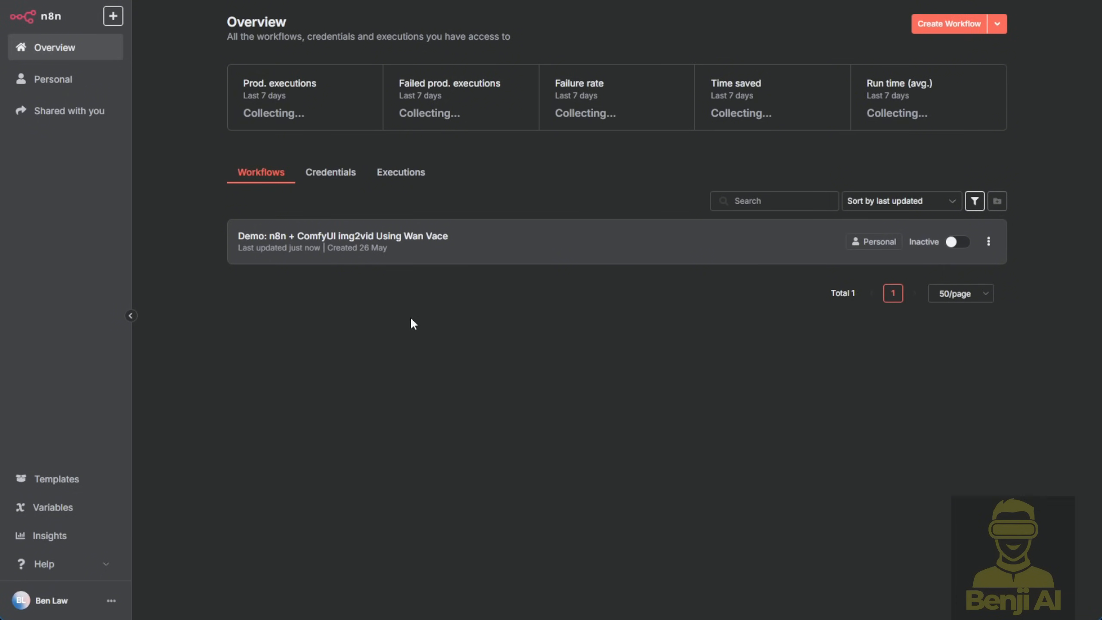
Step: In n8n, set the port in the ComfyUI account credential's API URL to 8188, keeping host.docker.internal, and save the credential
click(340, 177)
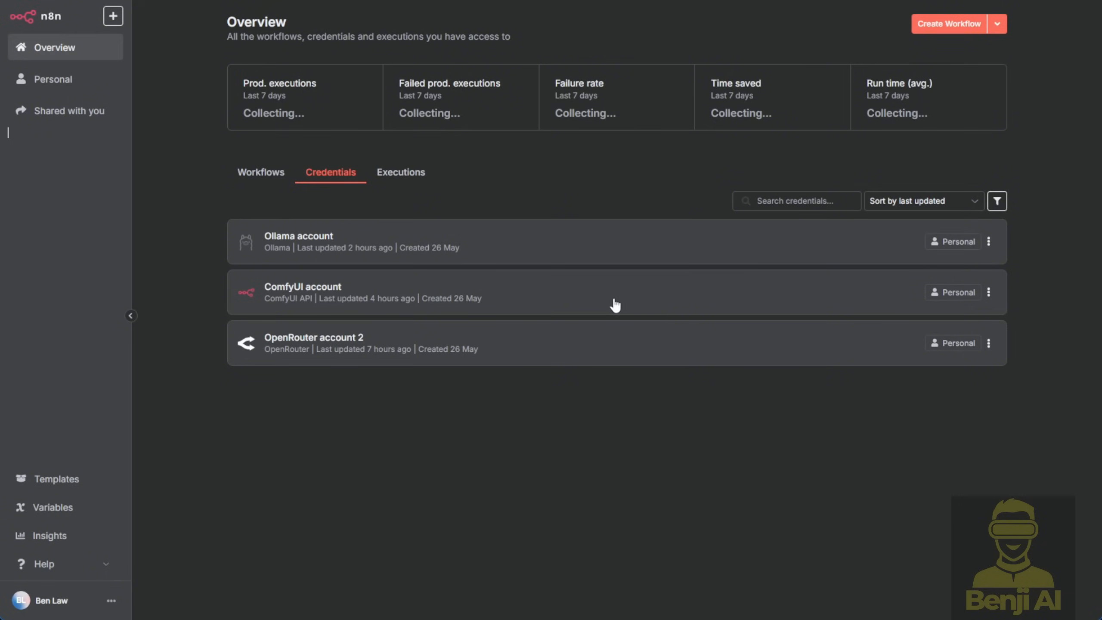
click(674, 300)
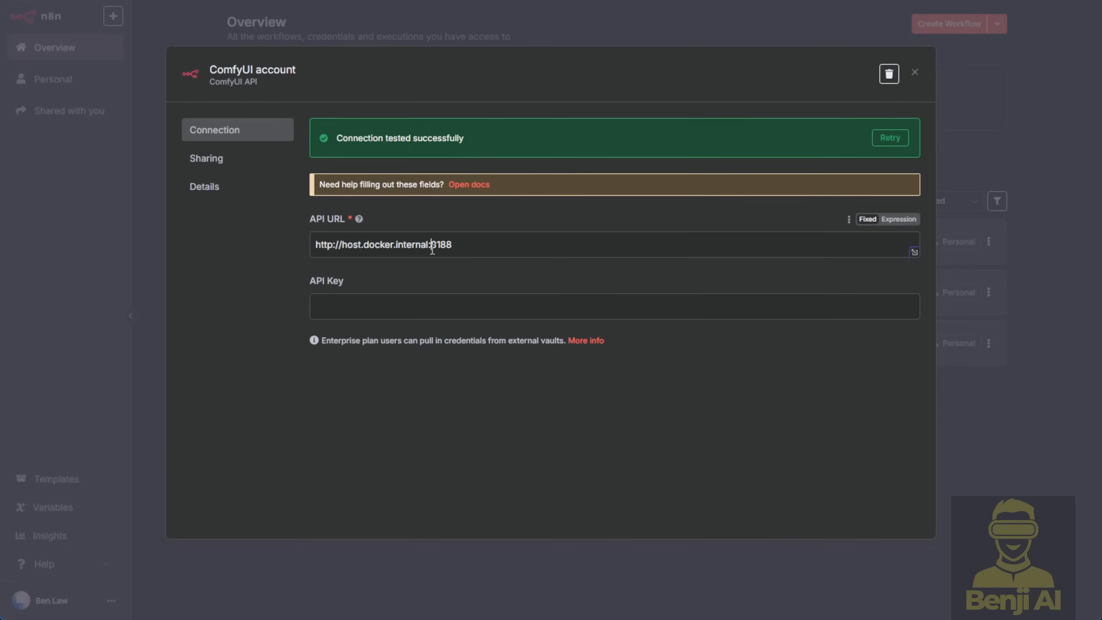
double_click(432, 247)
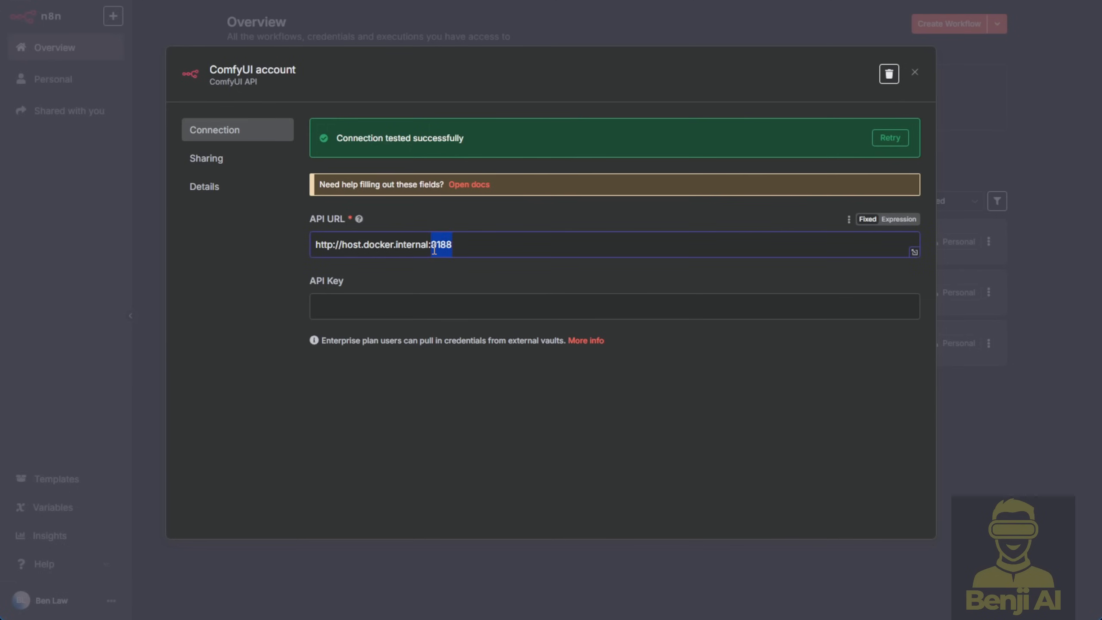
click(357, 245)
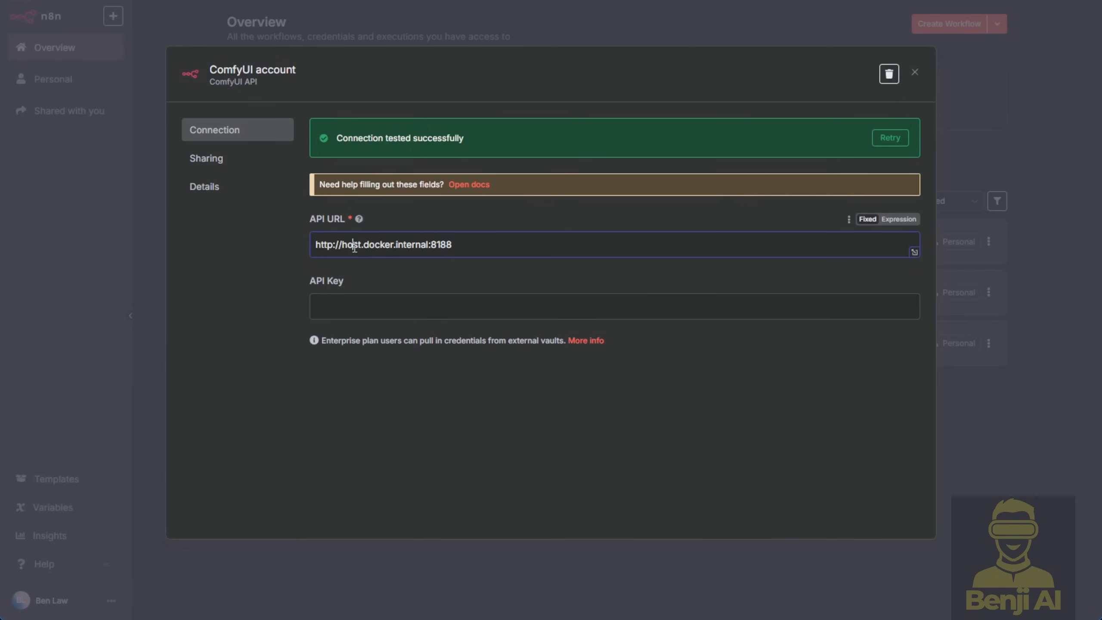
double_click(401, 244)
click(425, 244)
drag(427, 244, 314, 245)
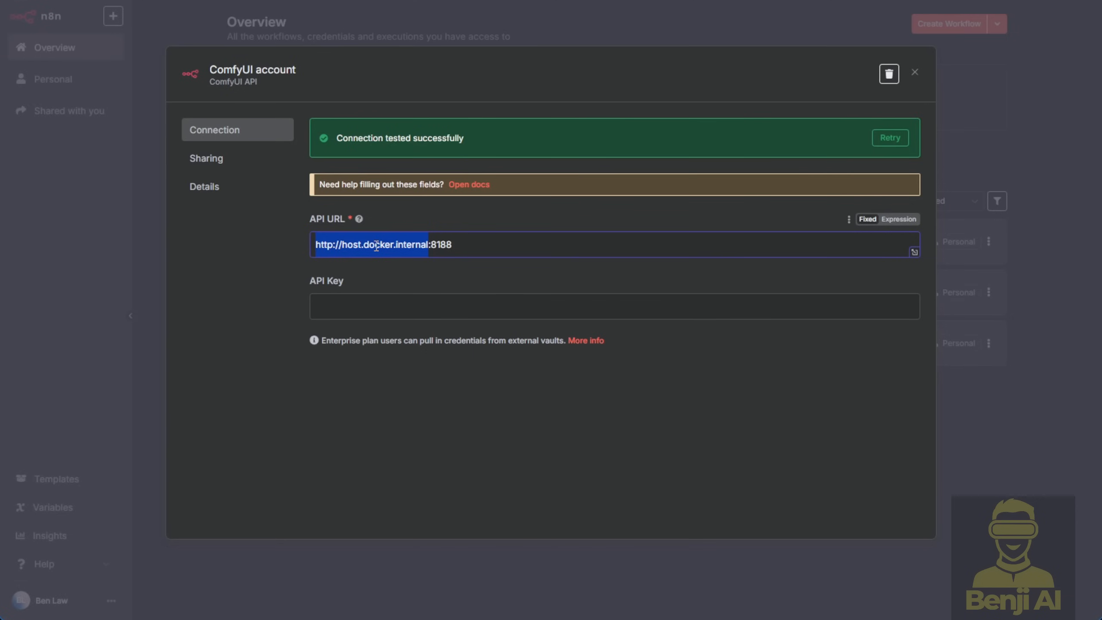
click(461, 248)
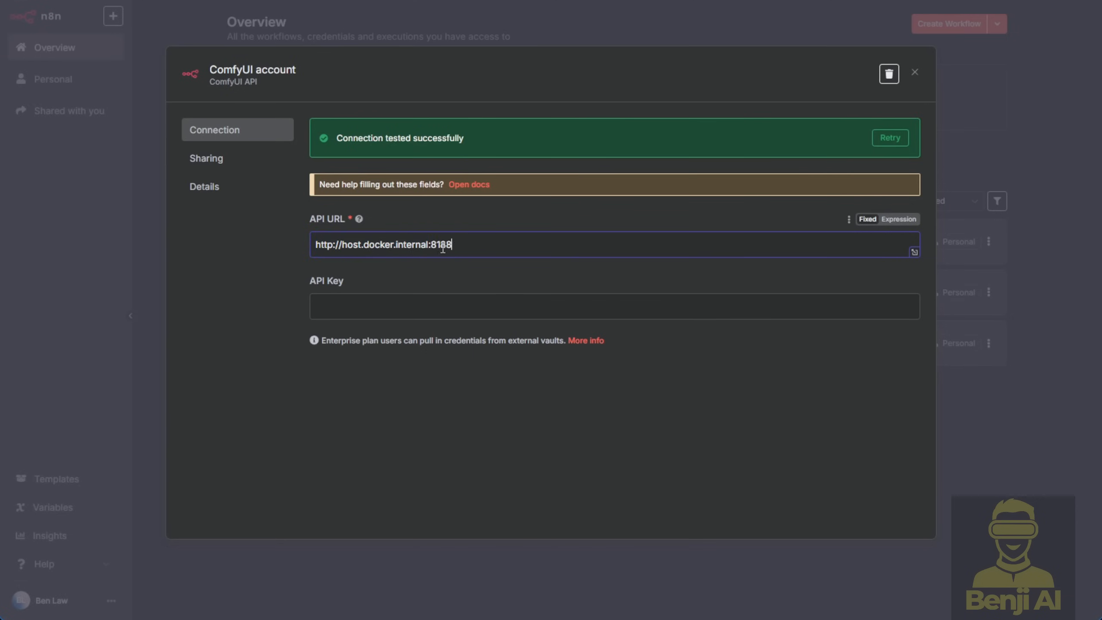
double_click(444, 244)
text(8188)
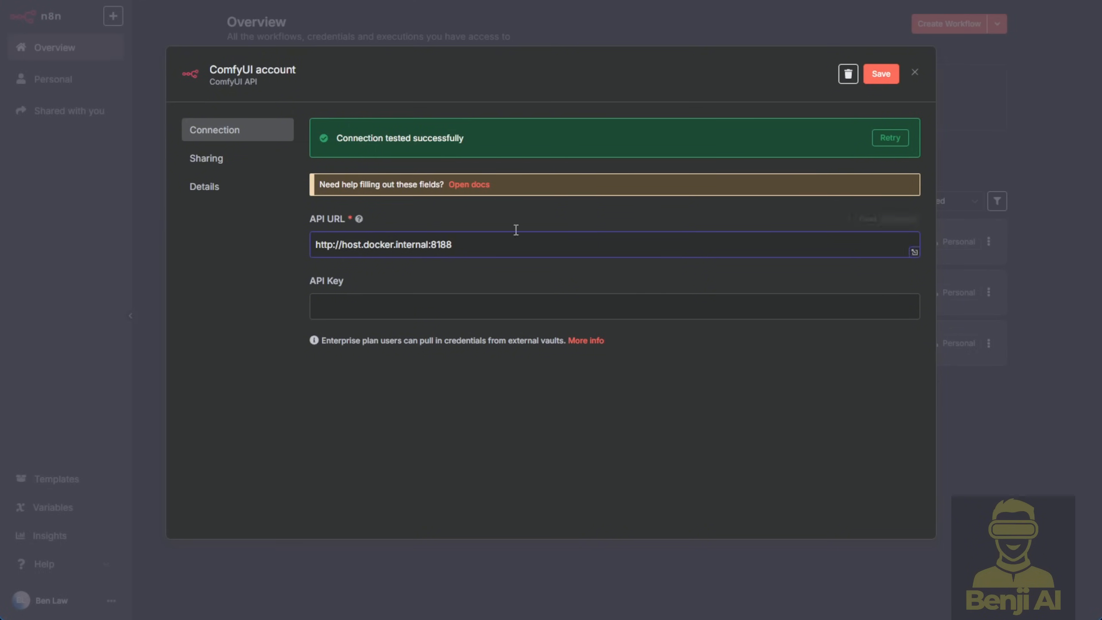
click(888, 77)
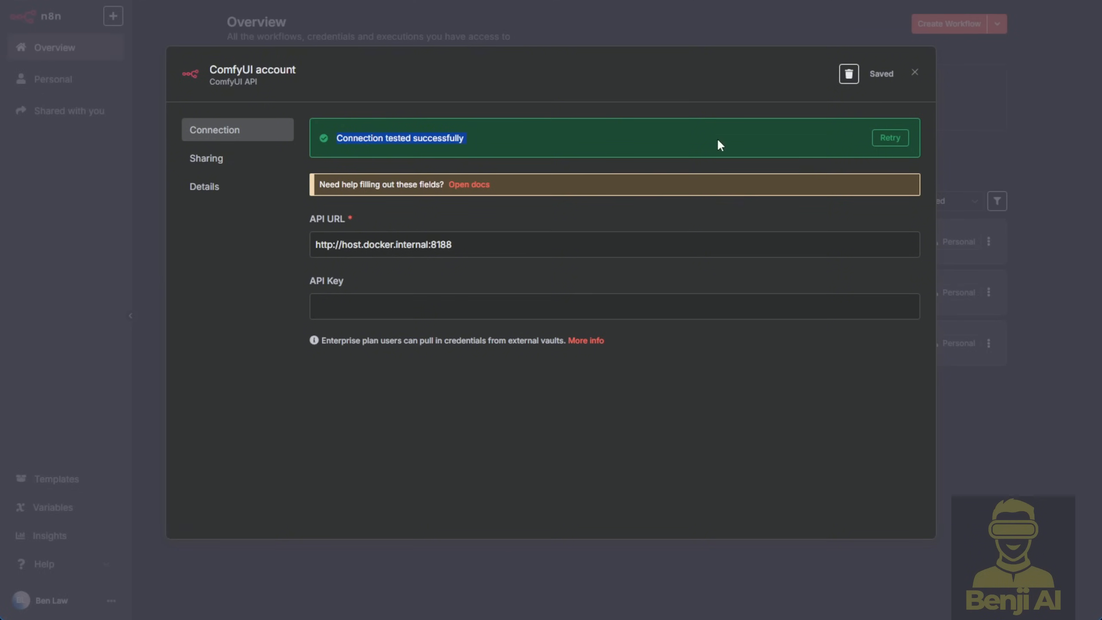
click(916, 73)
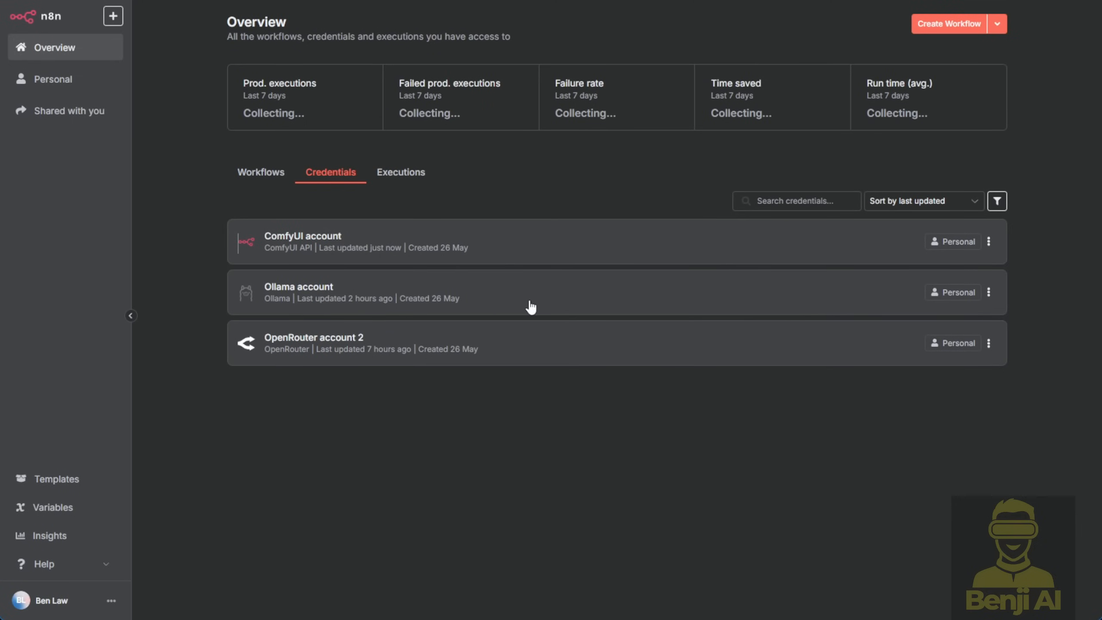
Step: Open the Ollama account credential and examine the host and port in its Base URL
click(513, 303)
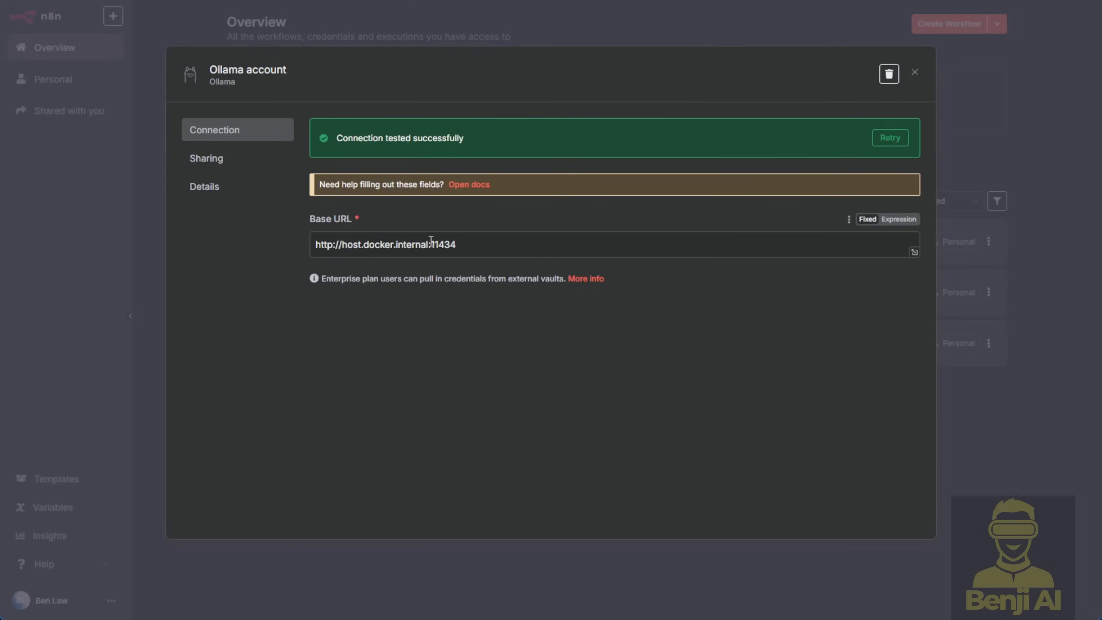
drag(428, 247, 312, 247)
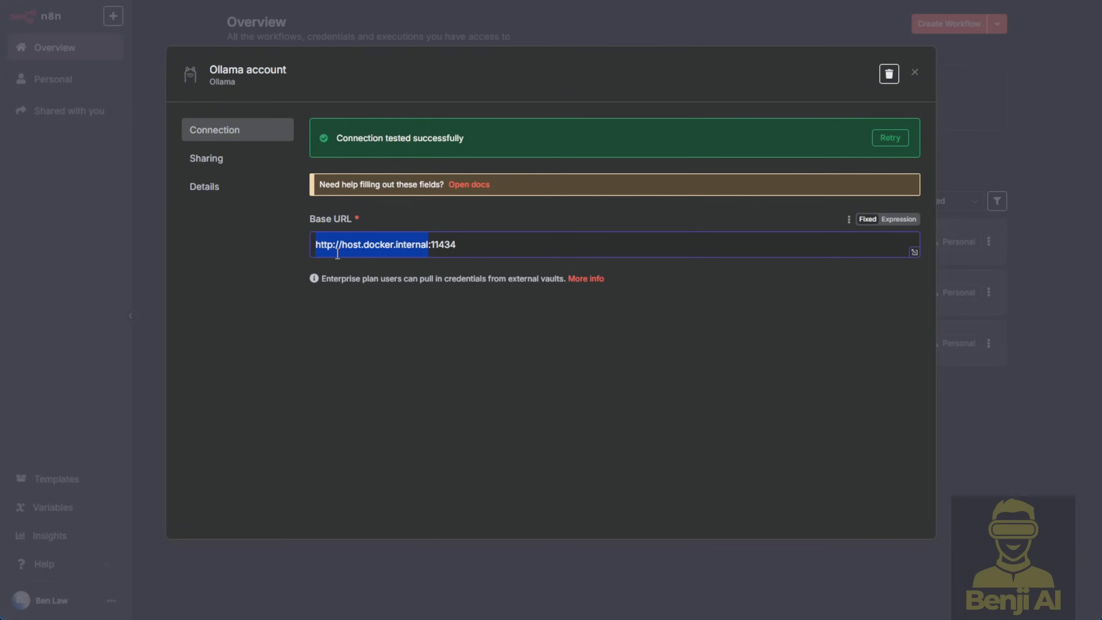
double_click(443, 244)
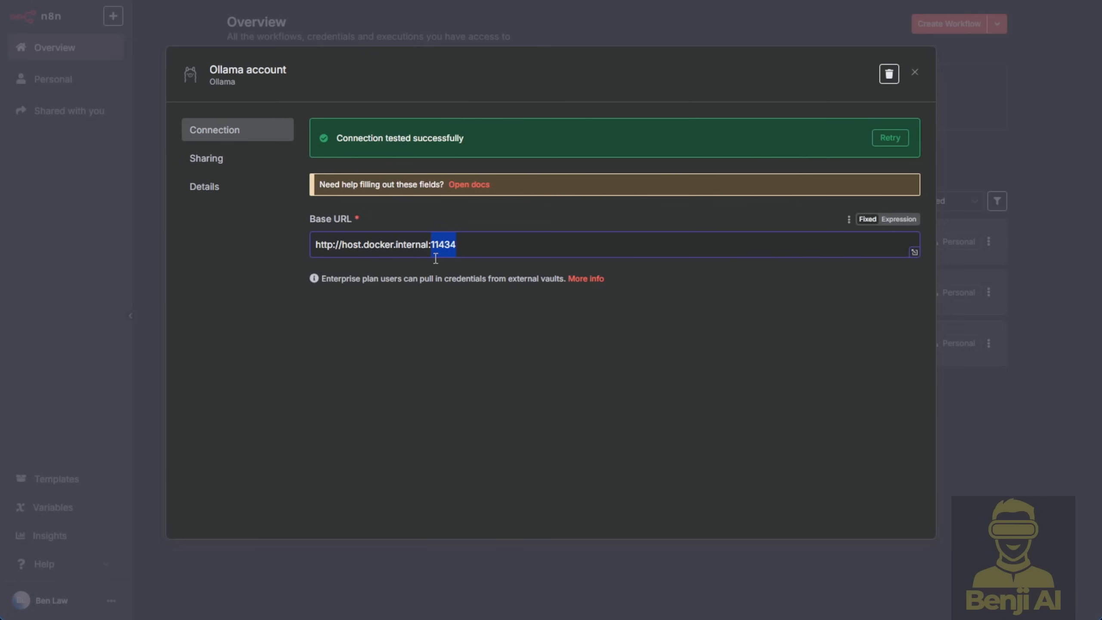
Step: Switch to the Command Prompt running ollama serve and examine the server configuration and the address and port it listens on
key(alt+Tab)
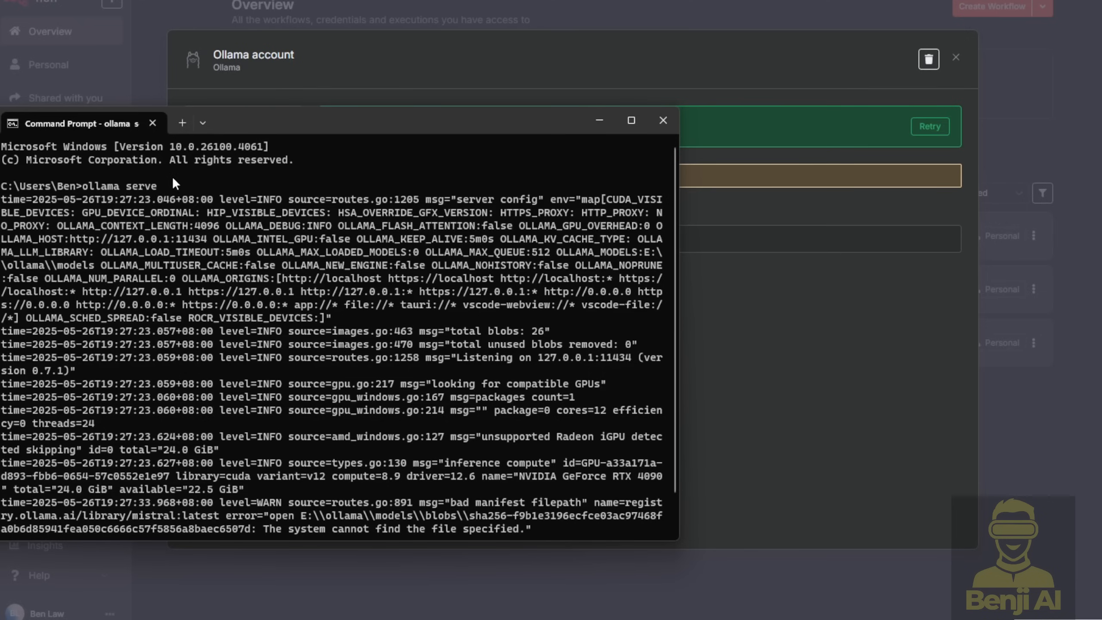
click(202, 122)
click(77, 190)
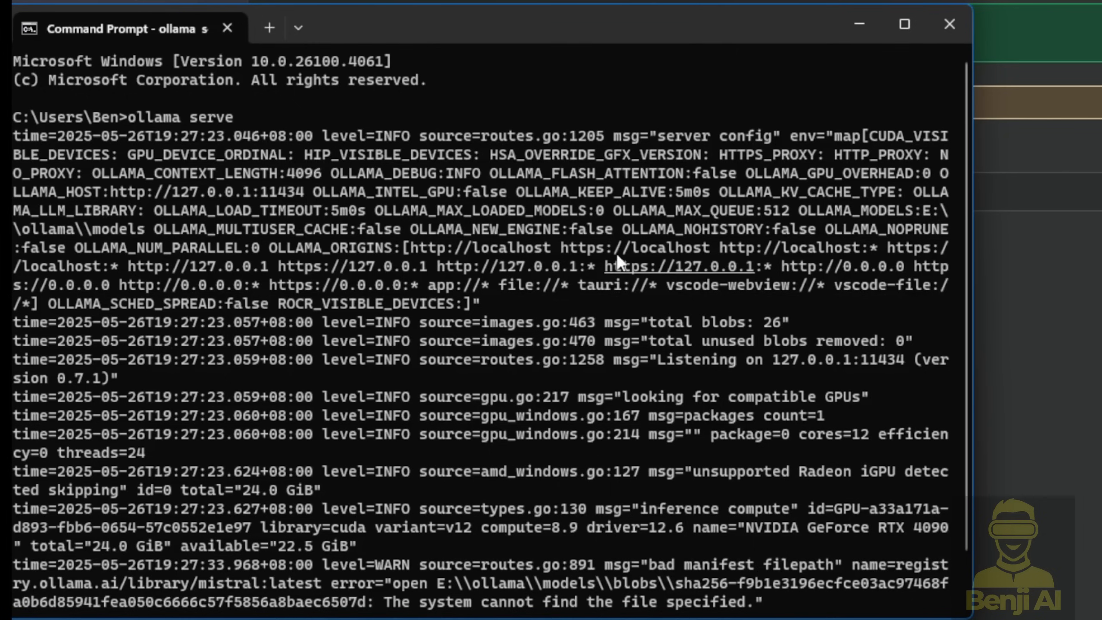
drag(300, 185, 483, 204)
drag(695, 148, 755, 268)
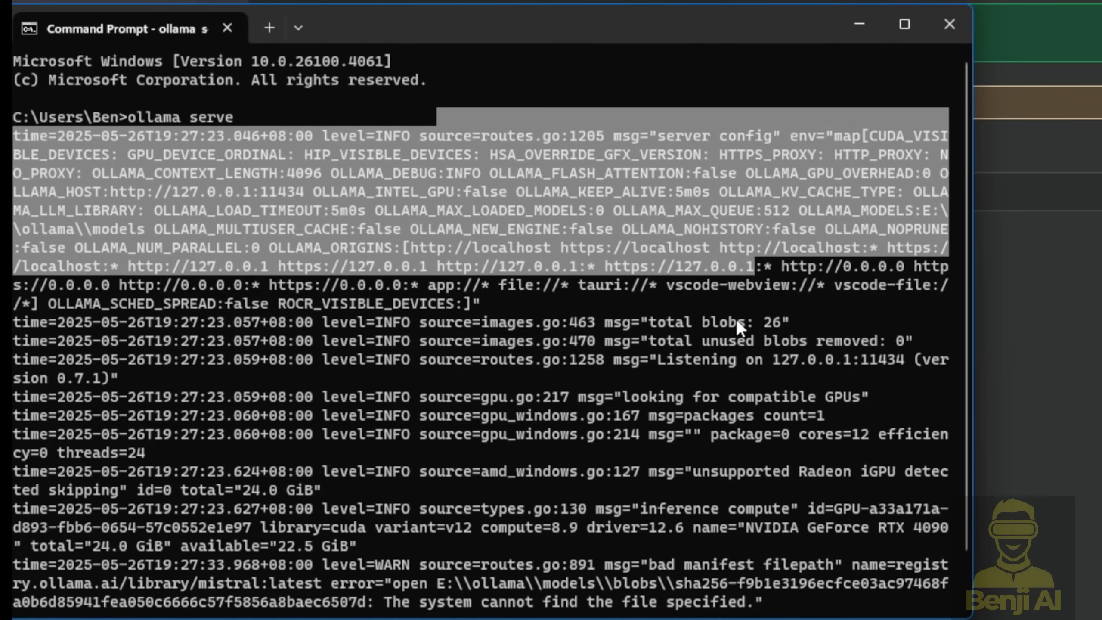
click(735, 307)
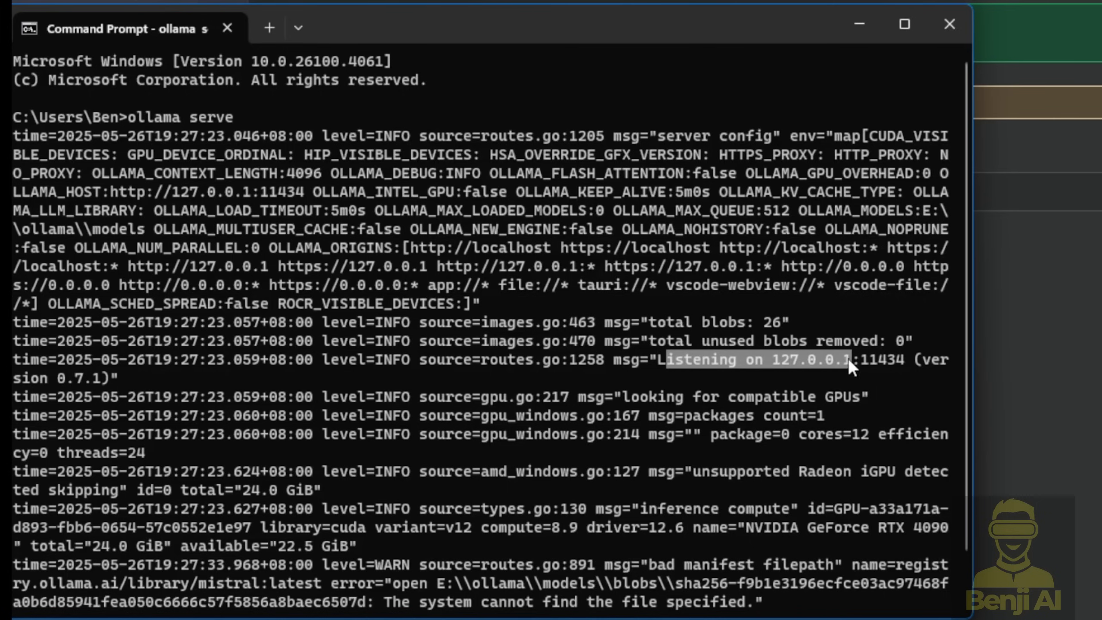
click(863, 360)
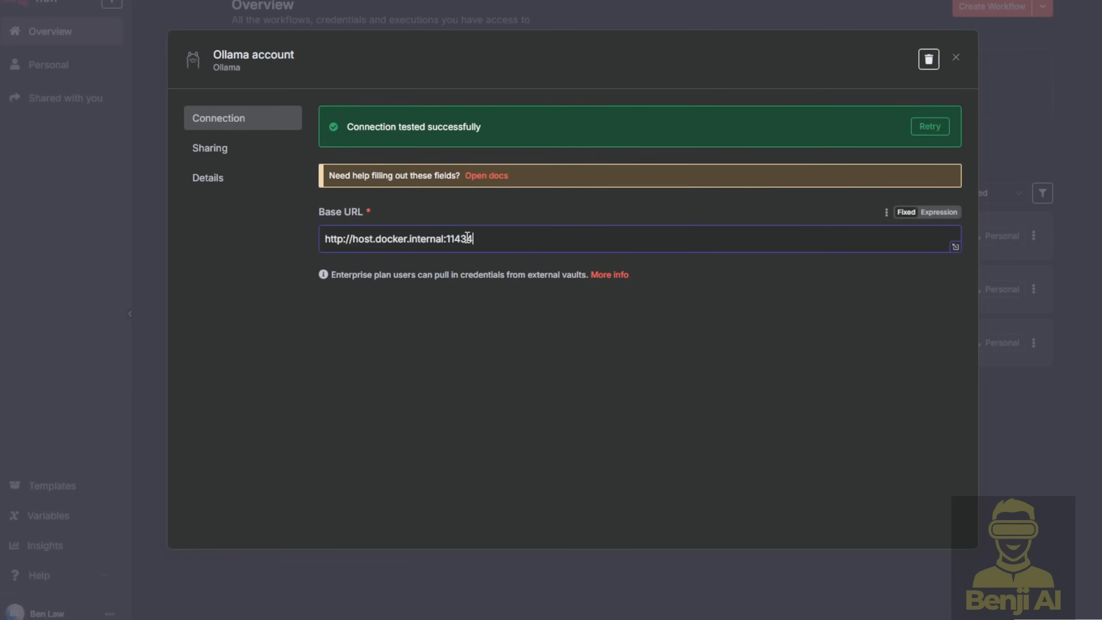
double_click(462, 238)
click(636, 385)
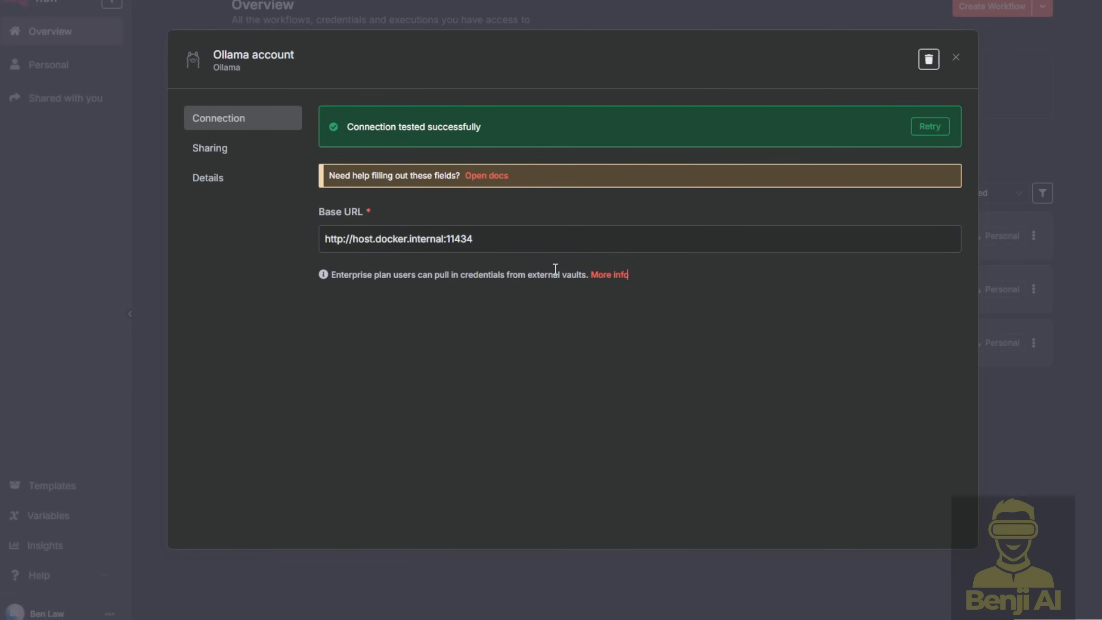
click(536, 241)
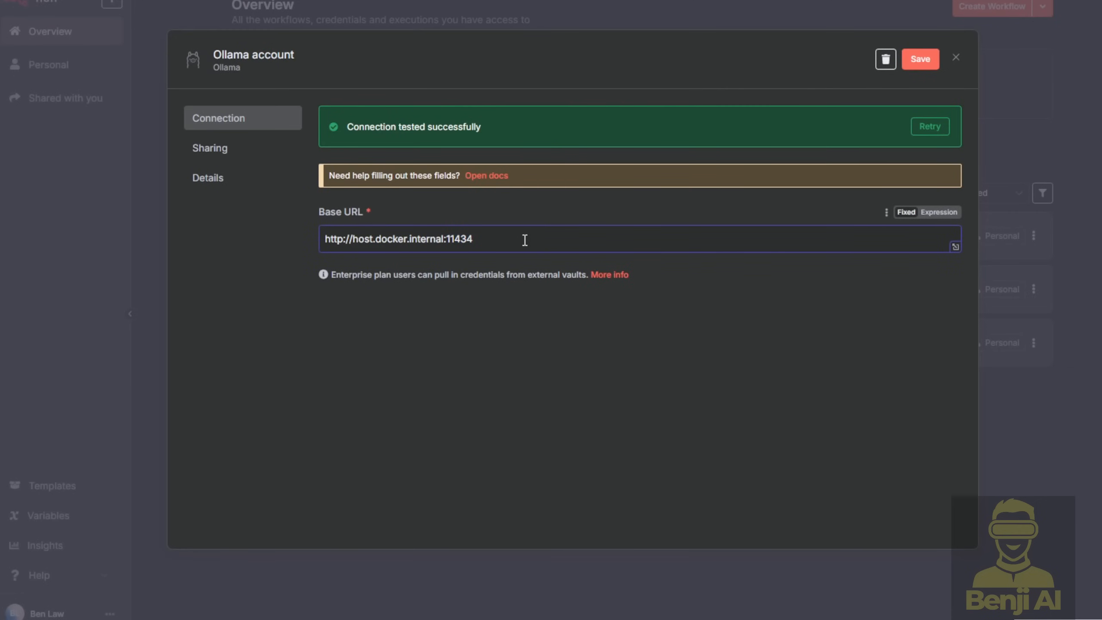
key(BackSpace)
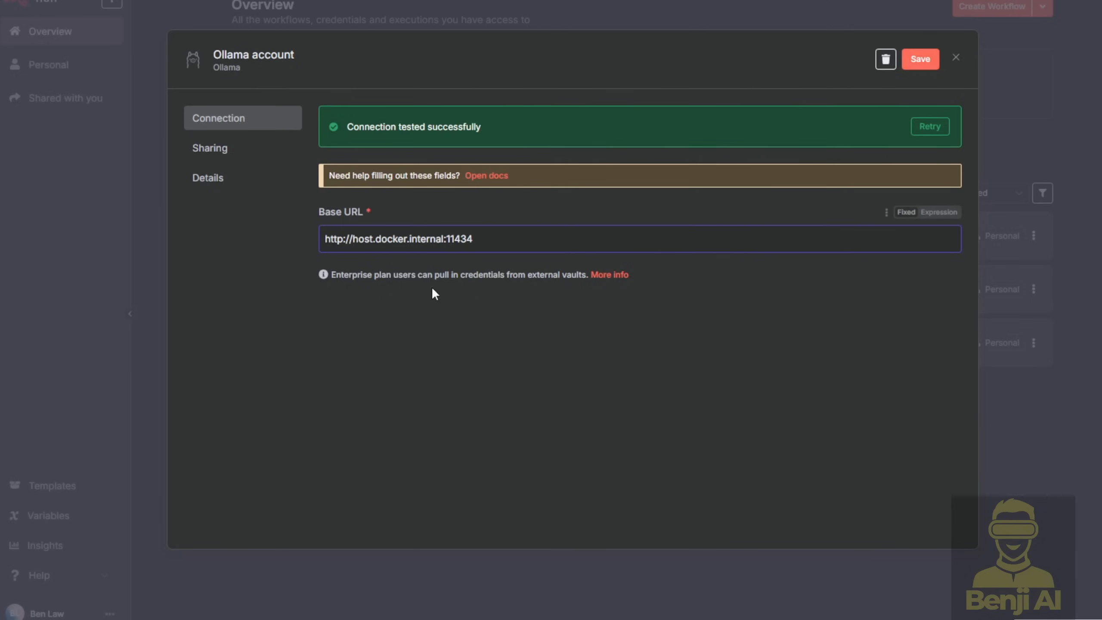
click(921, 65)
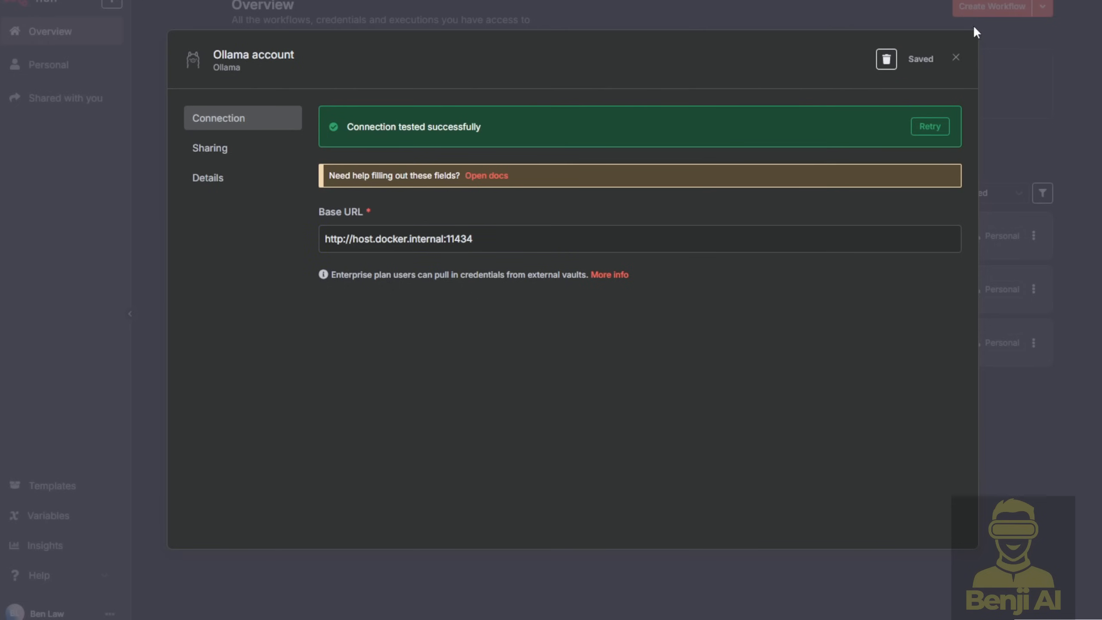
click(955, 57)
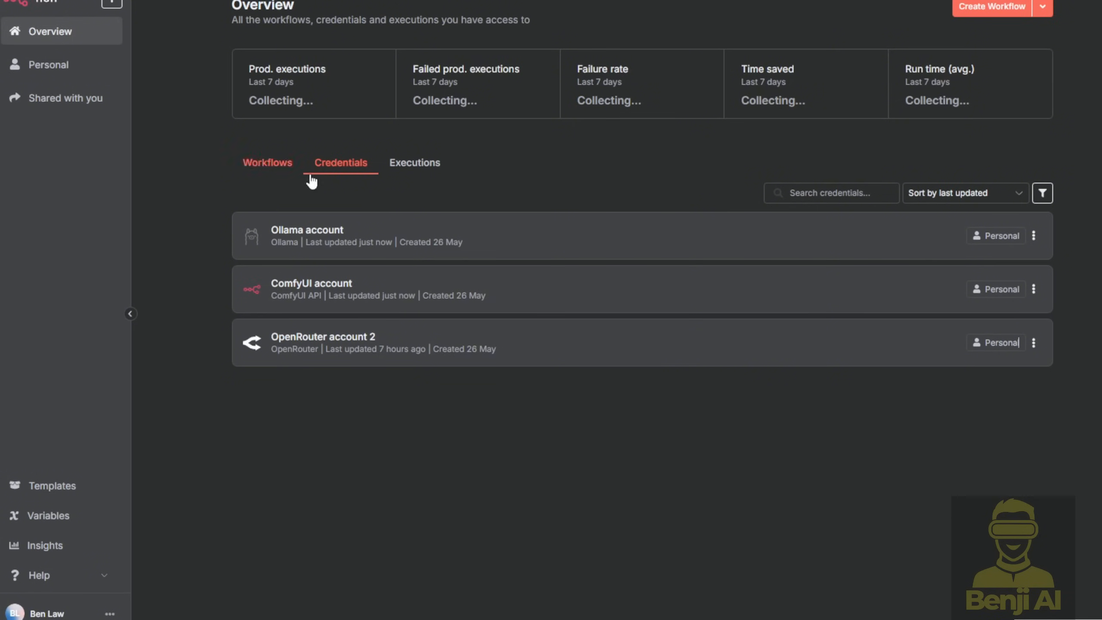
Step: Start a new credential, browse the available apps and services from Action Network API down to the ComfyUI entries, and dismiss the selection
click(1042, 6)
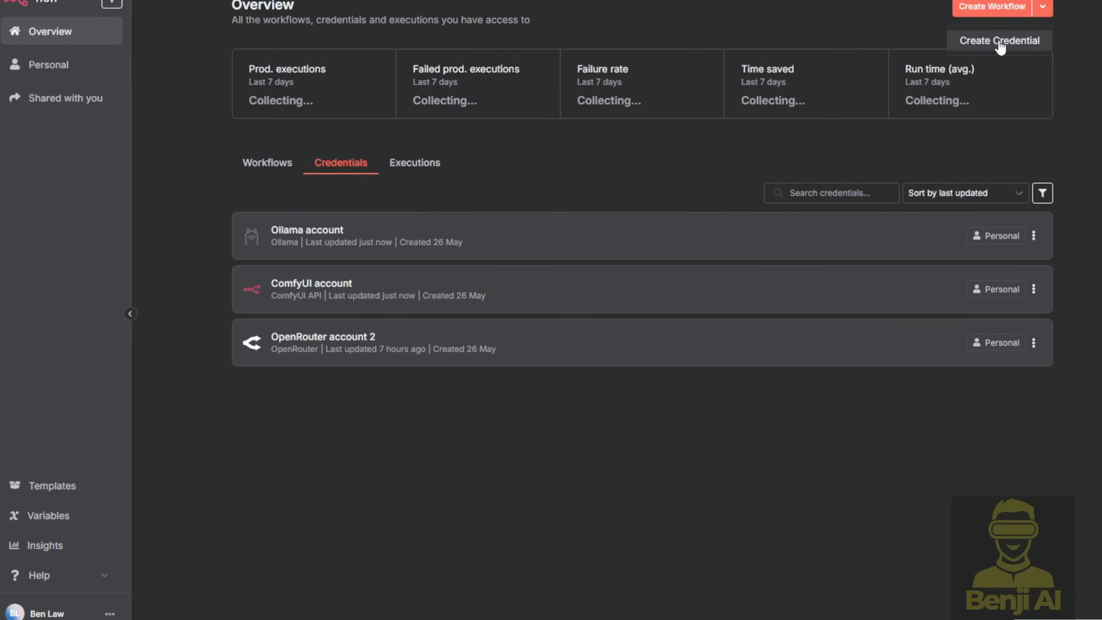
click(999, 44)
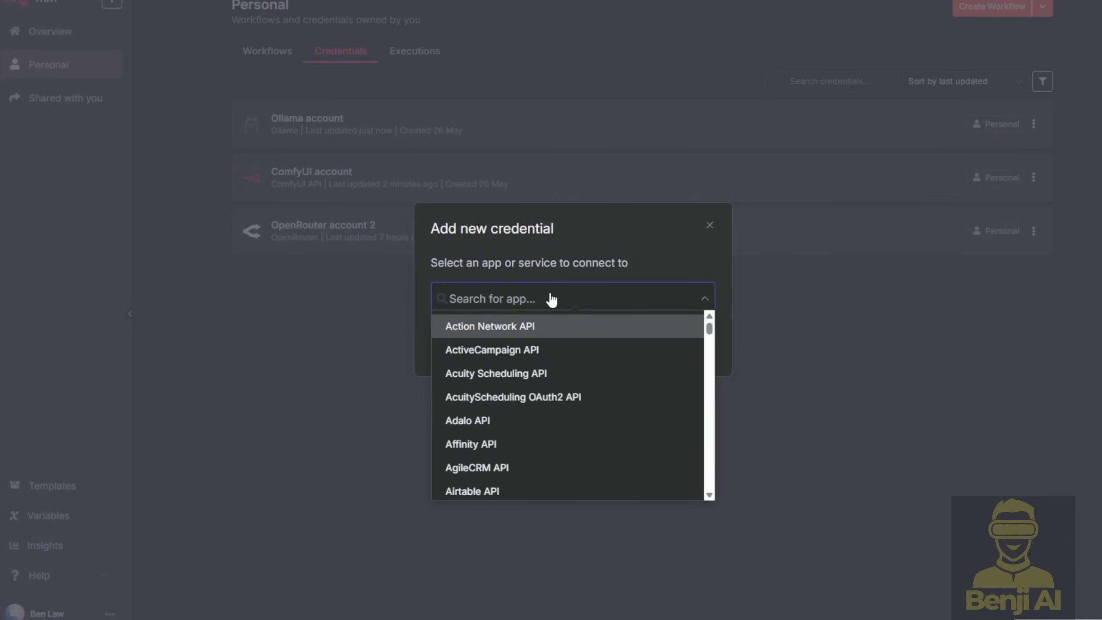
scroll(572, 373, down, 4)
scroll(575, 384, down, 5)
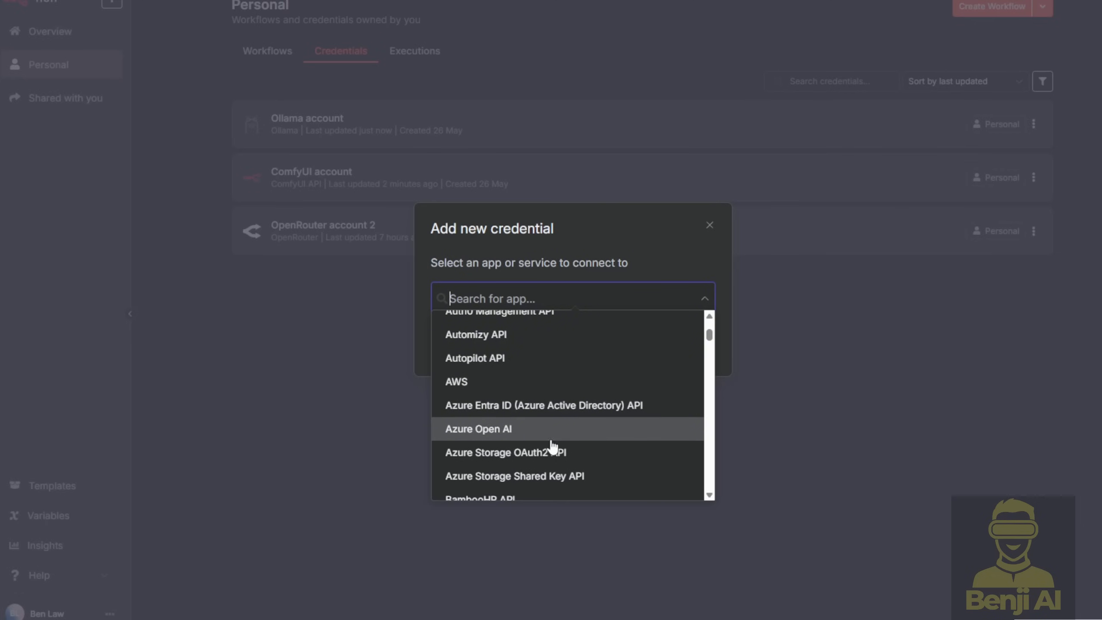
scroll(521, 442, down, 8)
scroll(500, 457, down, 5)
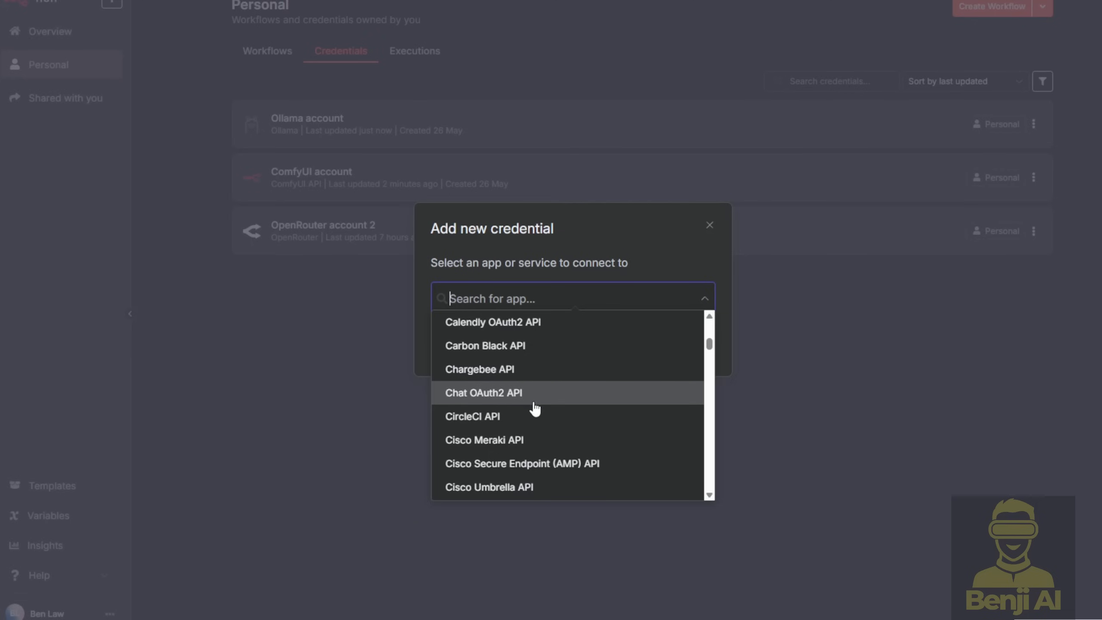
scroll(548, 434, down, 5)
scroll(550, 430, down, 4)
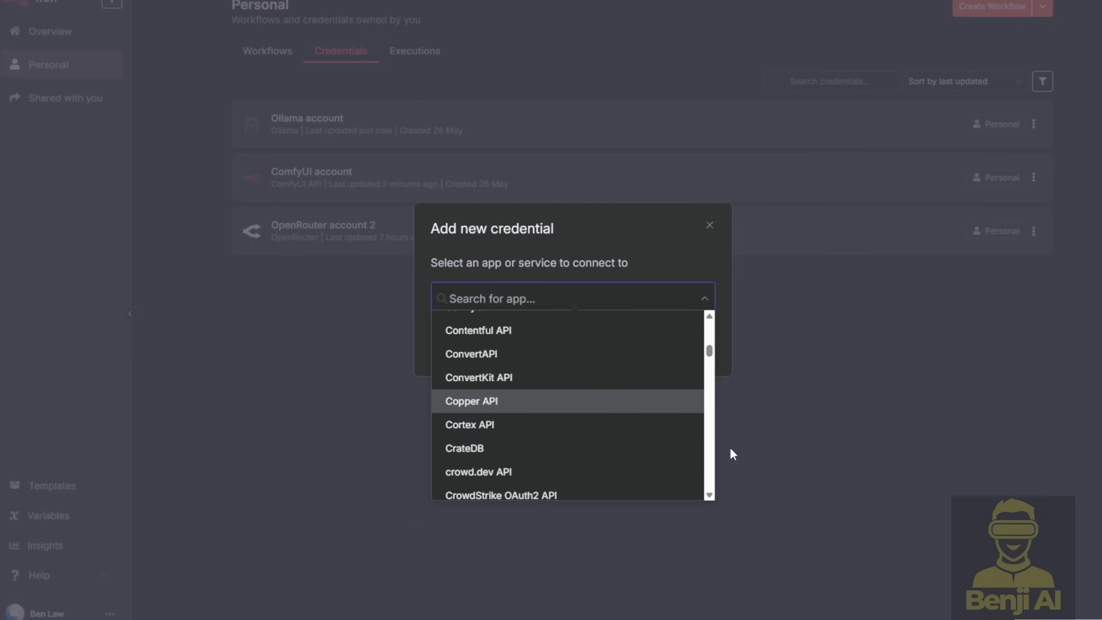
click(321, 241)
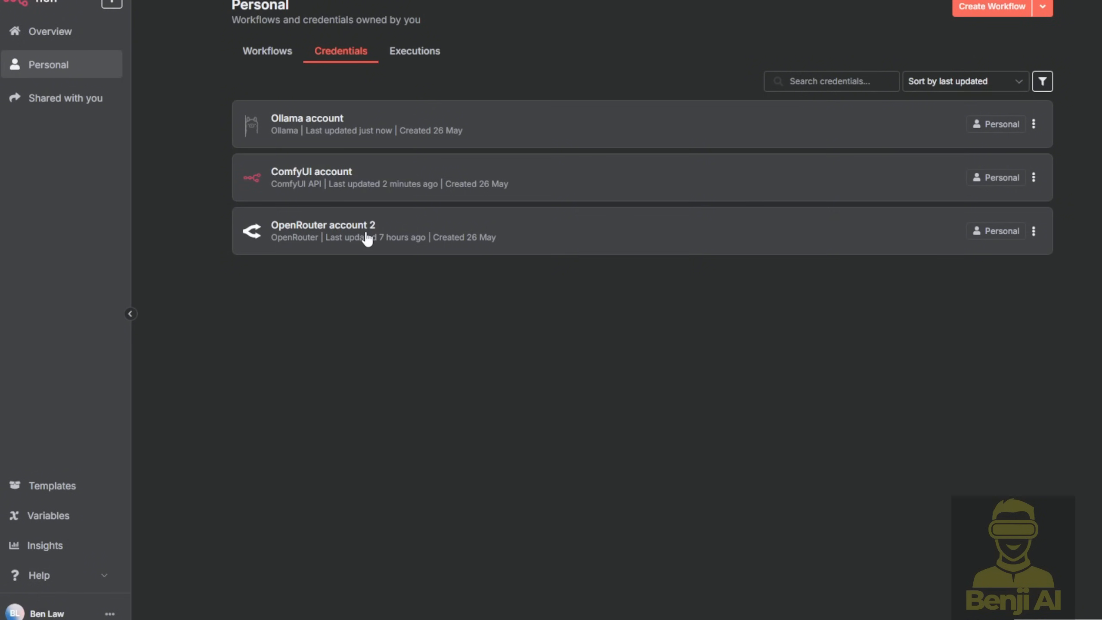
Step: Examine the OpenRouter account 2 credential and the key entries on OpenRouter's API Keys page, then close the credential in n8n
click(524, 240)
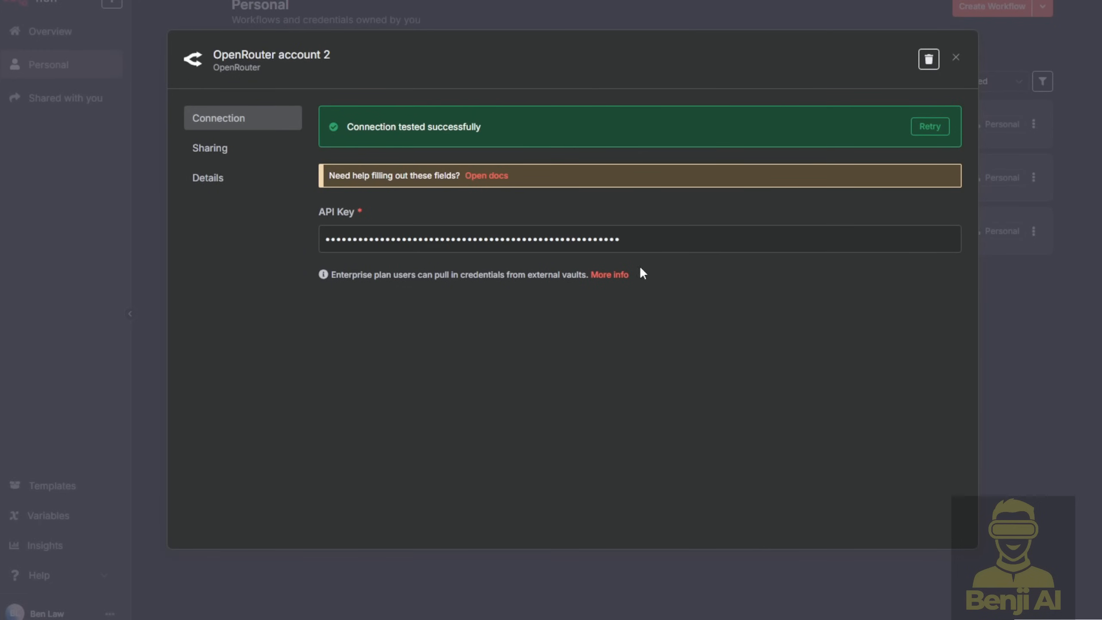
double_click(253, 58)
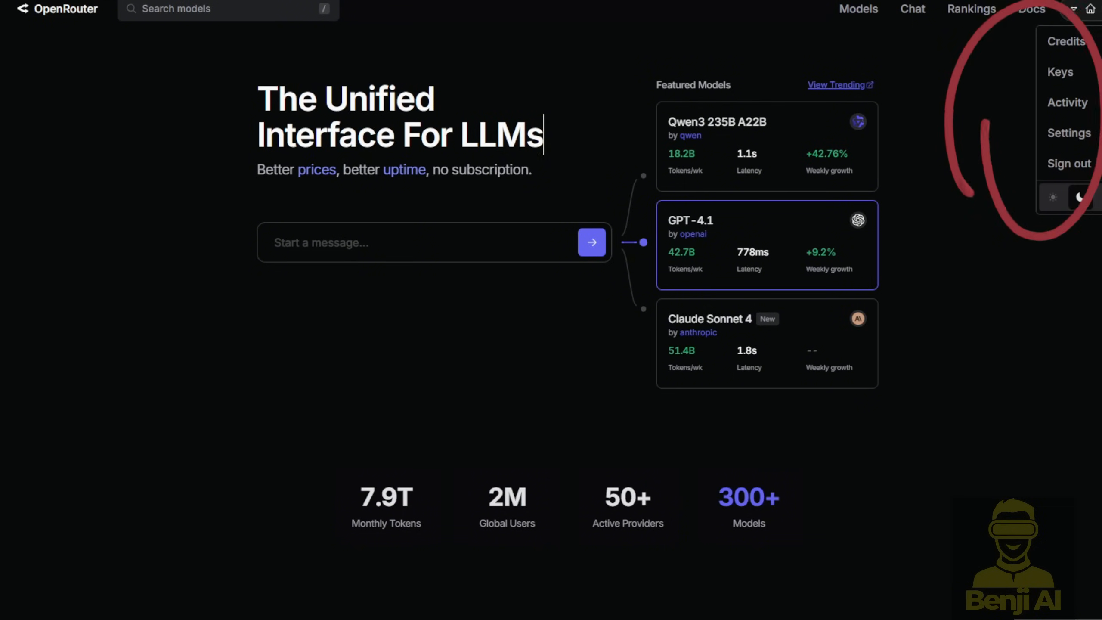
click(1078, 76)
drag(414, 211, 472, 207)
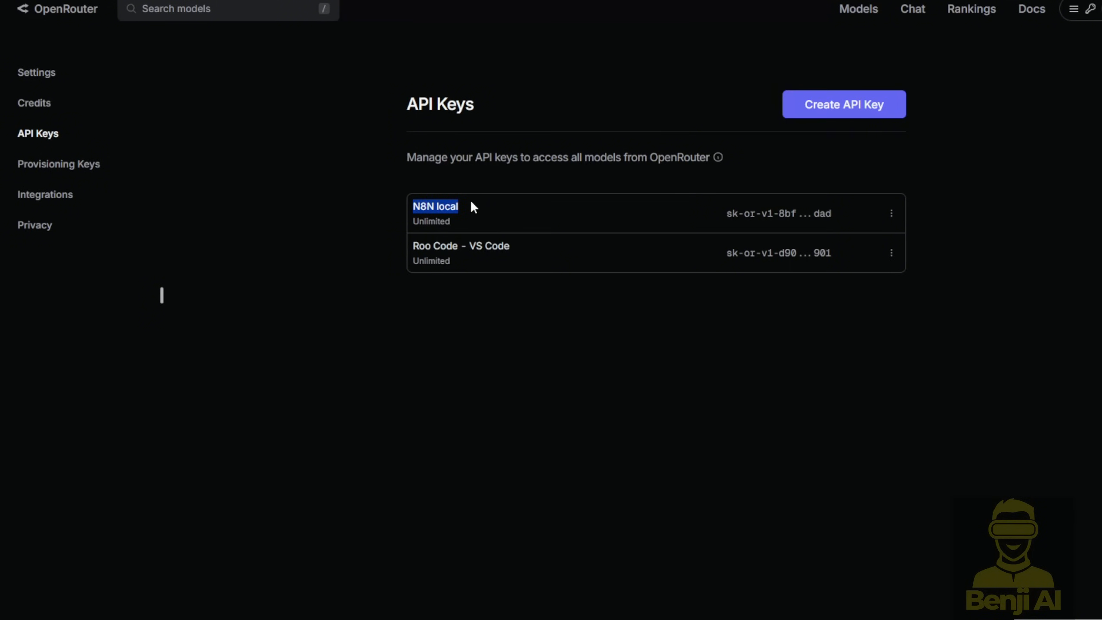
drag(434, 246, 505, 248)
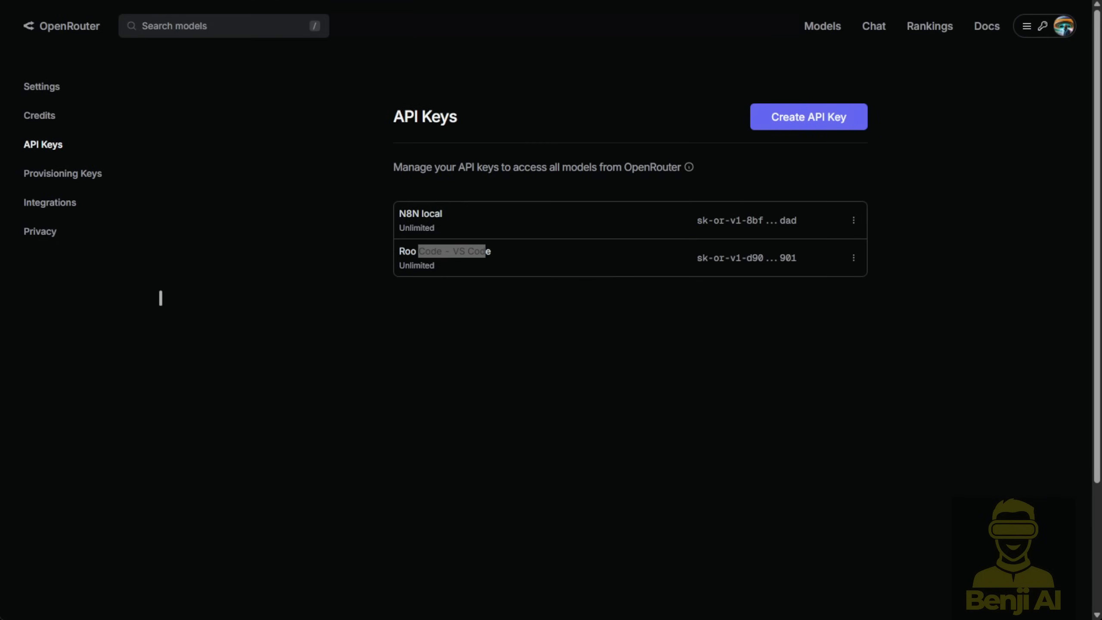
click(1064, 181)
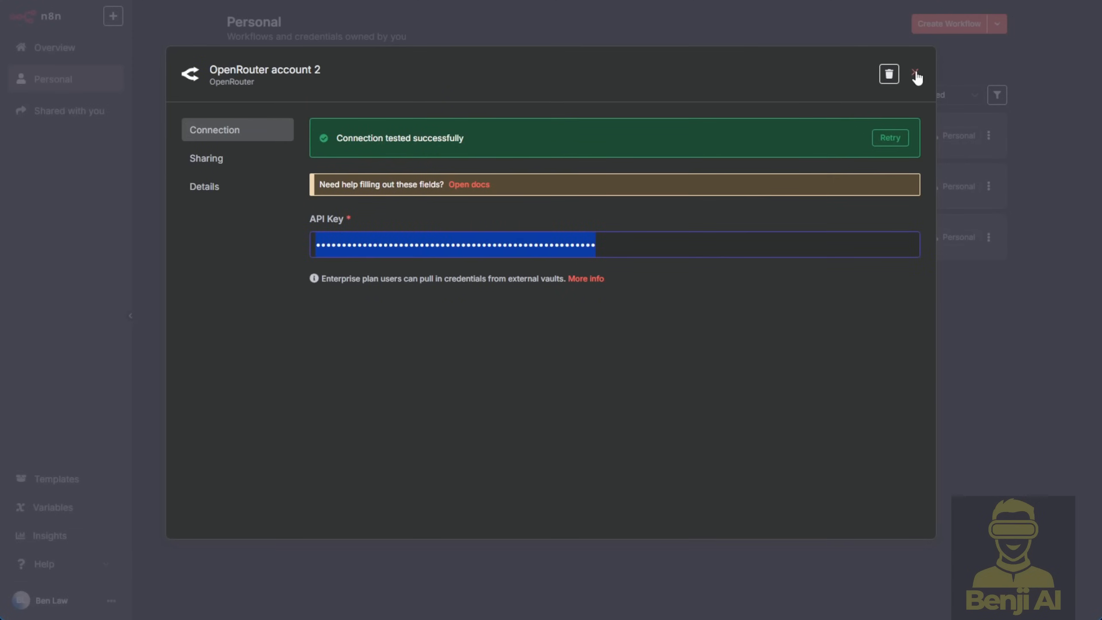
click(916, 73)
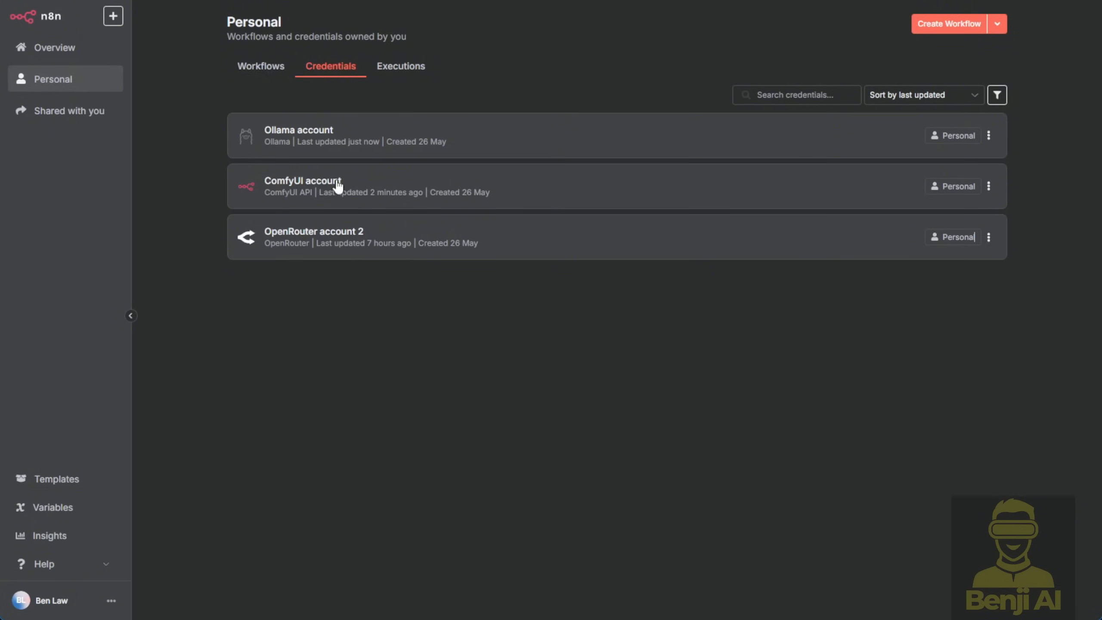
Step: Open the "Demo: n8n + ComfyUI img2vid Using Wan Vace" workflow from the personal workflows
click(259, 67)
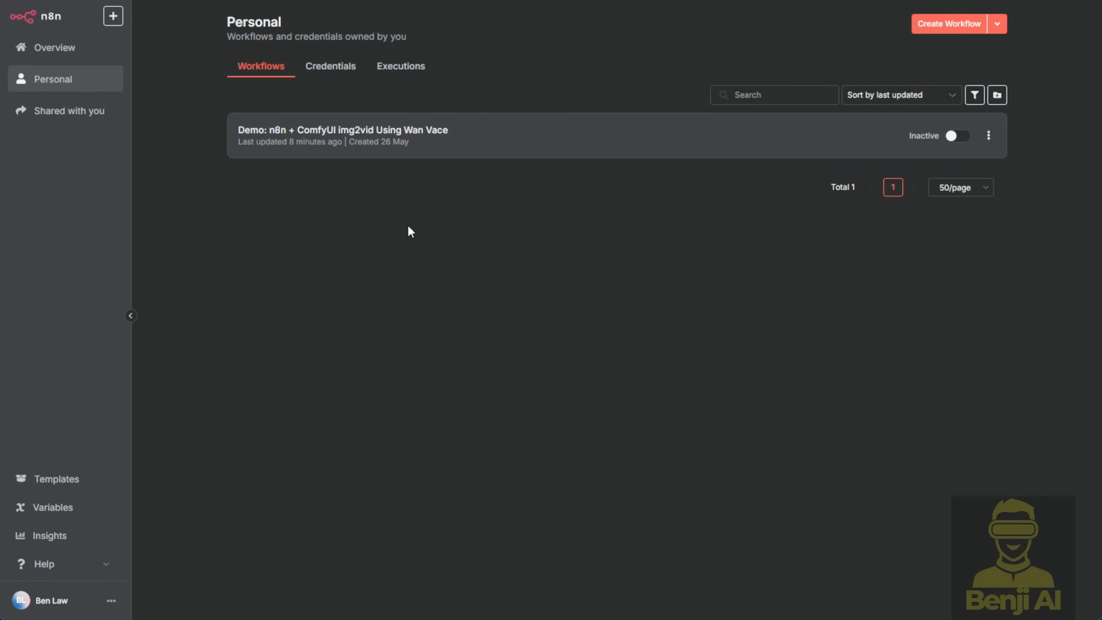
click(523, 153)
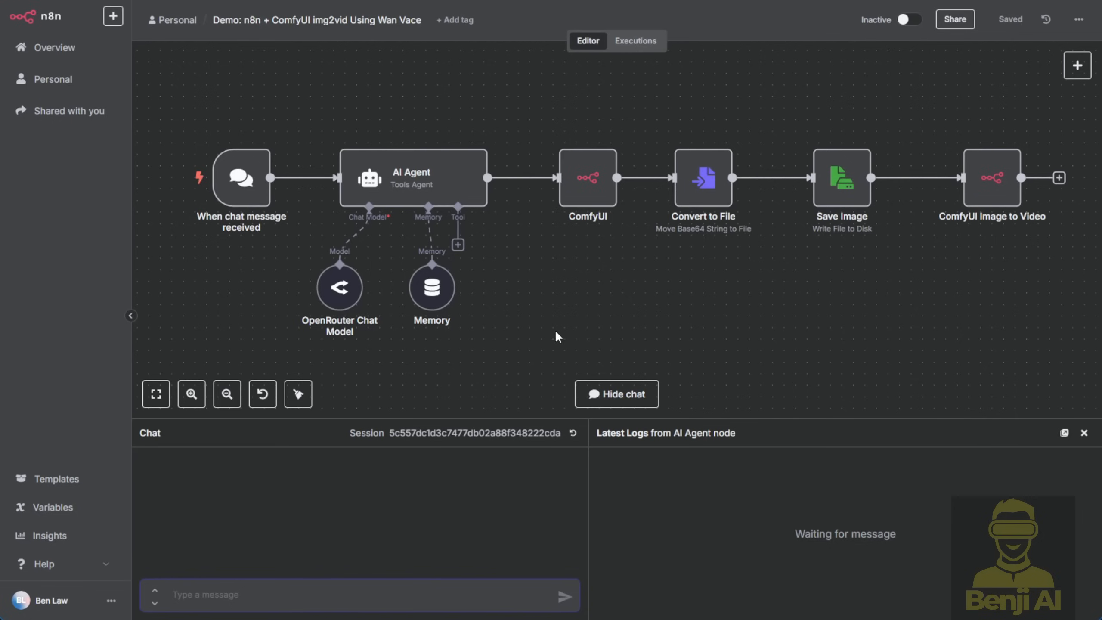
scroll(555, 333, down, 3)
scroll(555, 333, up, 3)
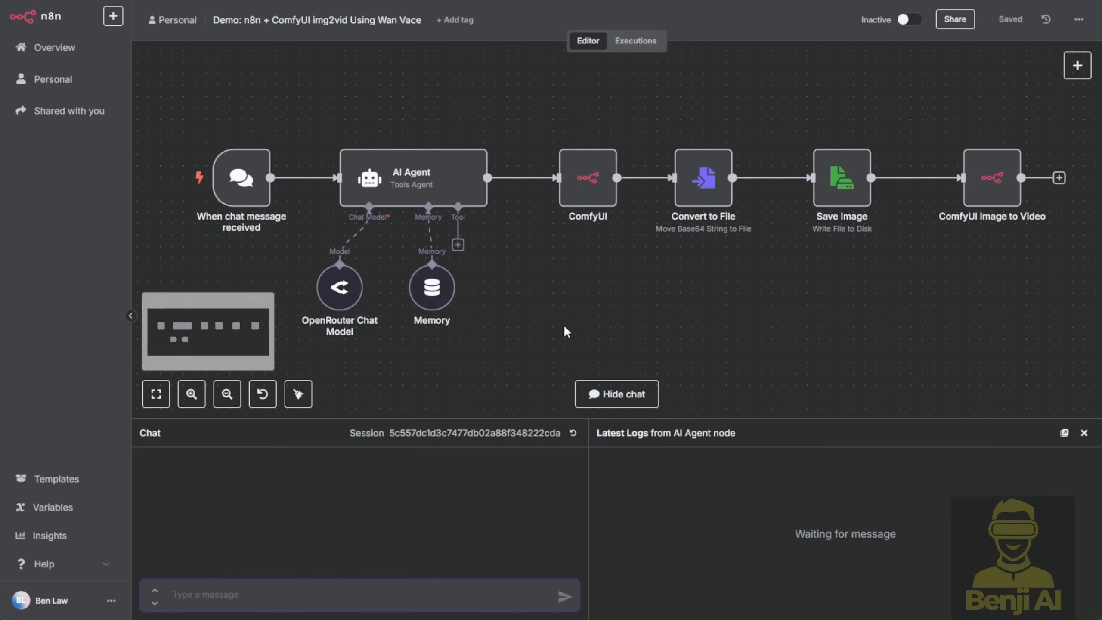
Step: Review the workflow's node chain from the chat trigger, AI Agent and OpenRouter Chat Model through to Convert to File
click(238, 176)
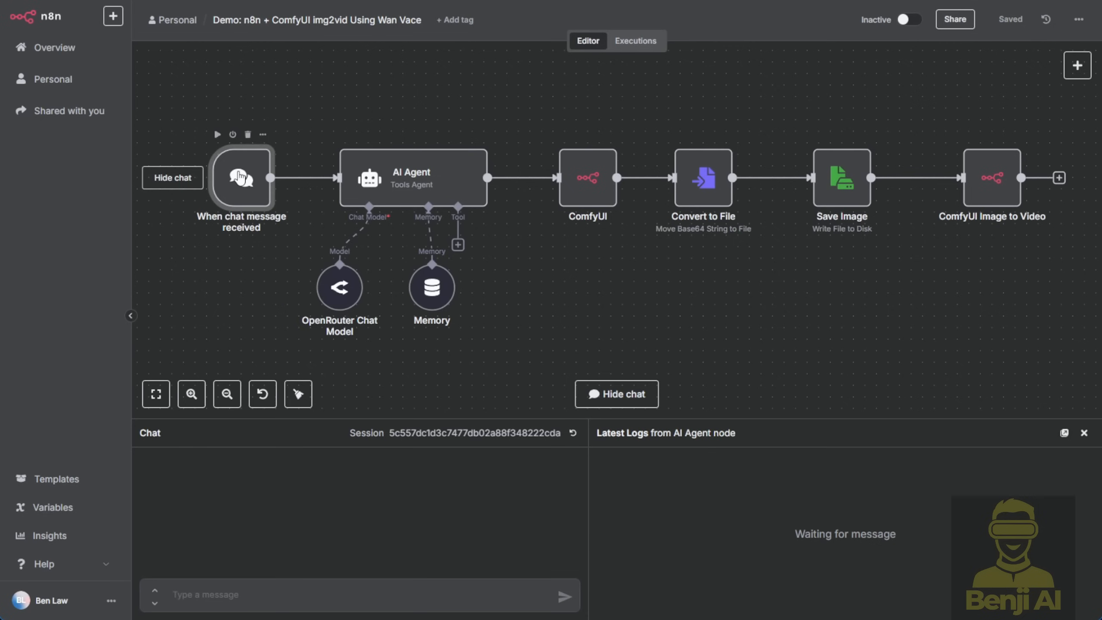
click(392, 180)
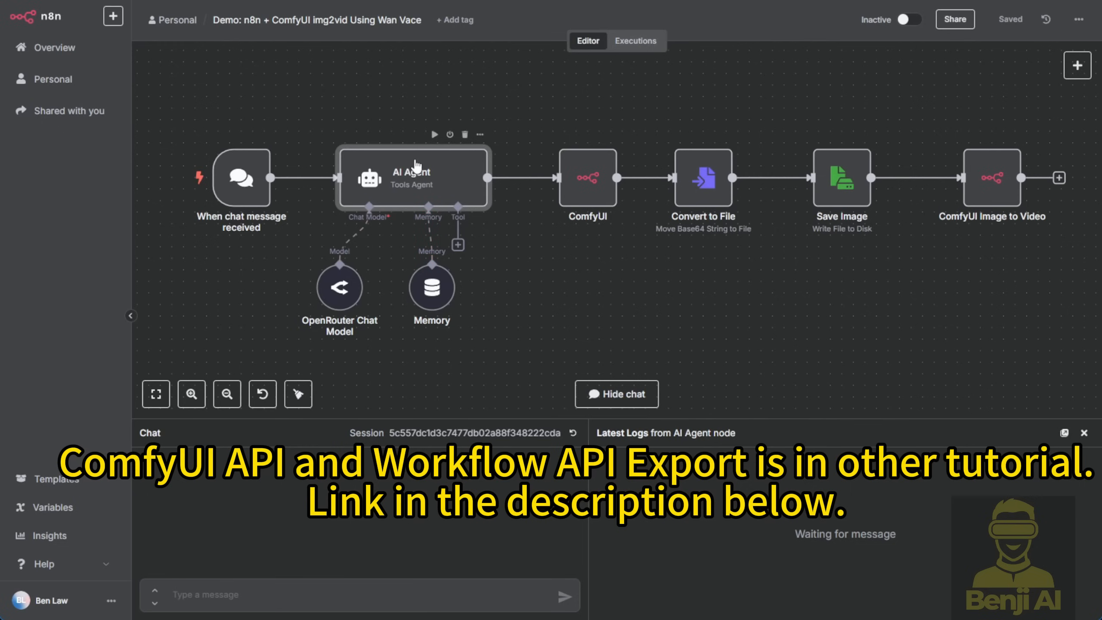
click(338, 304)
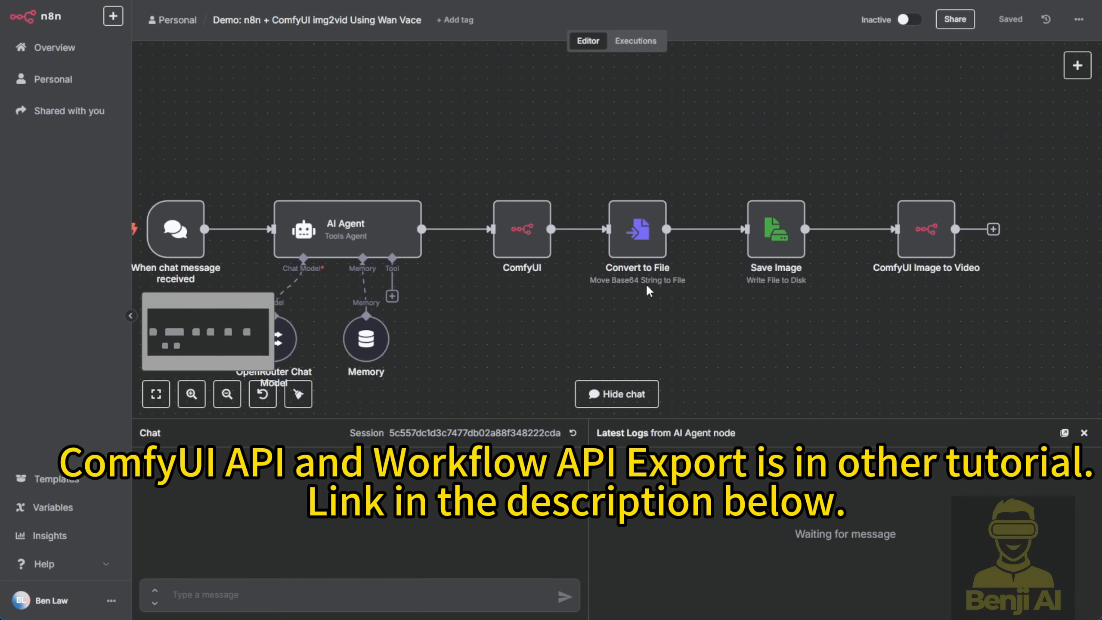
mouse_move(659, 290)
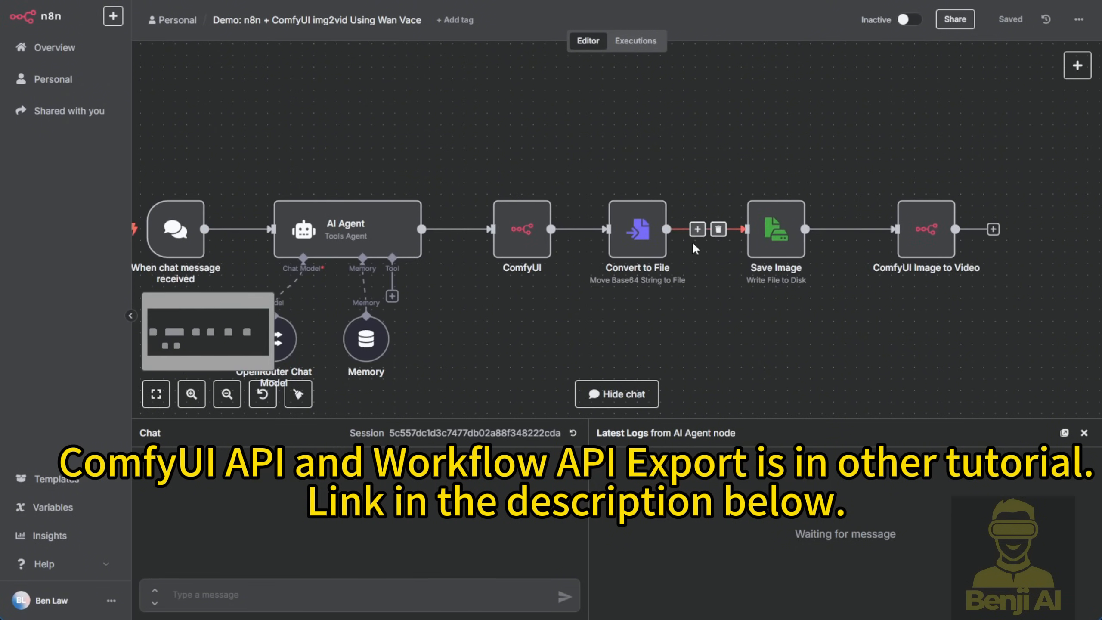
Step: Examine the ComfyUI node's credential, Workflow JSON and output parameters, and open the Convert to File node's parameters
double_click(531, 240)
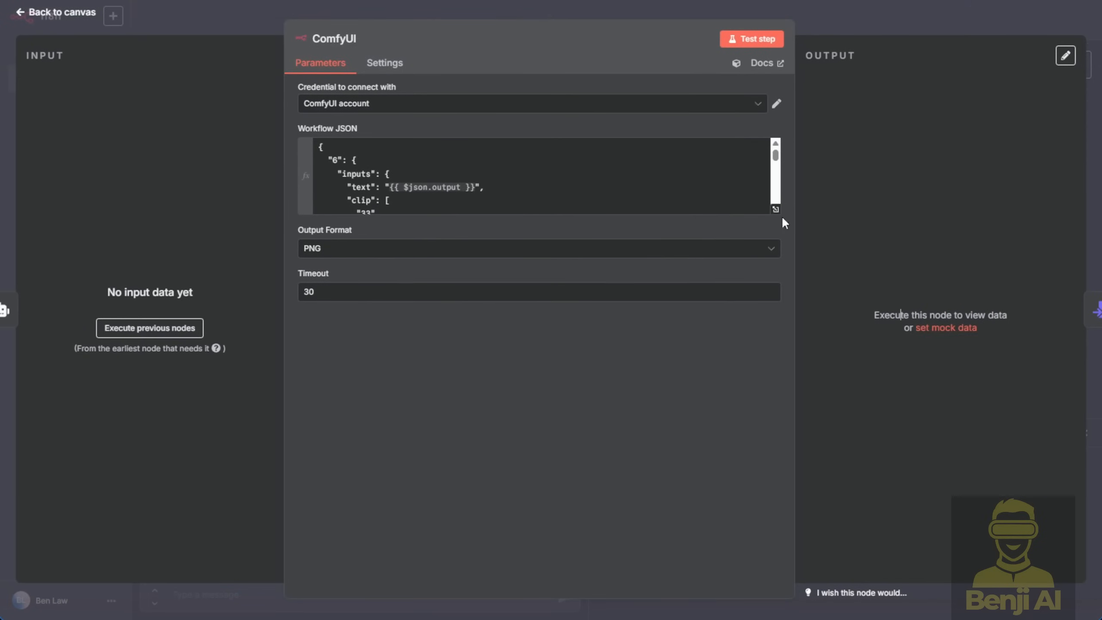
click(23, 12)
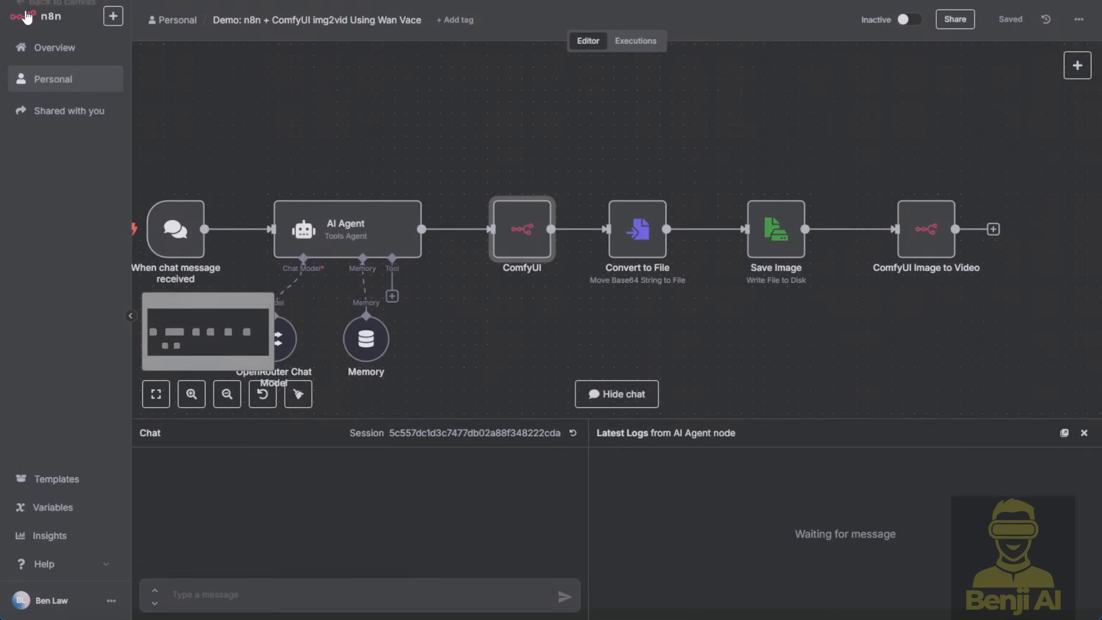
double_click(638, 226)
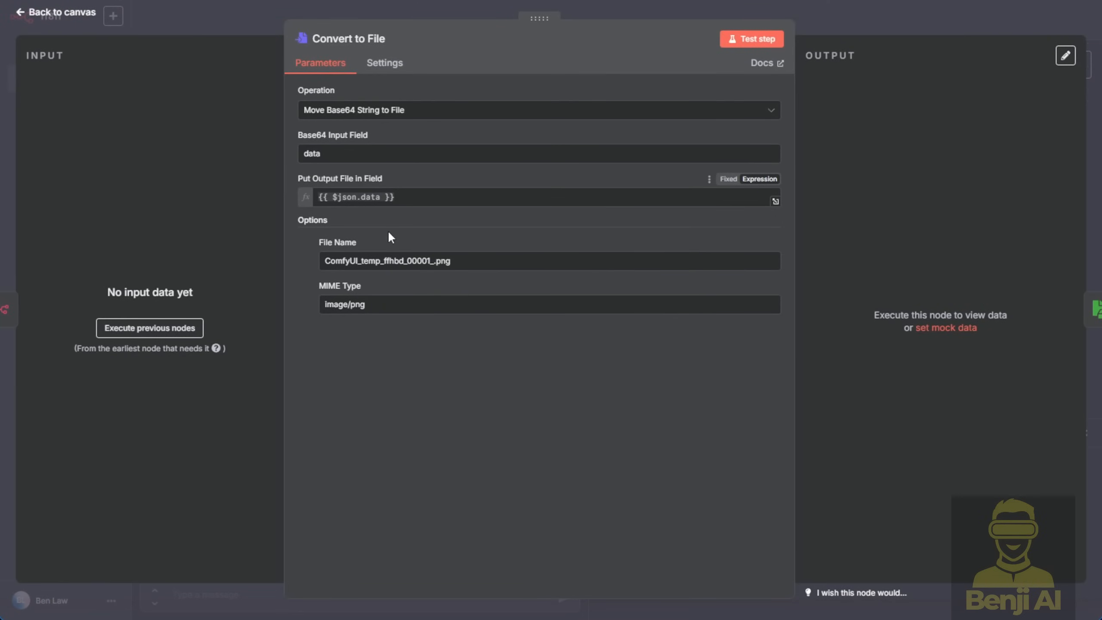
Step: Examine the ComfyUI Image to Video node's Workflow JSON, especially the VHS_VideoCombine section and its save_output value, then return to the canvas
key(Escape)
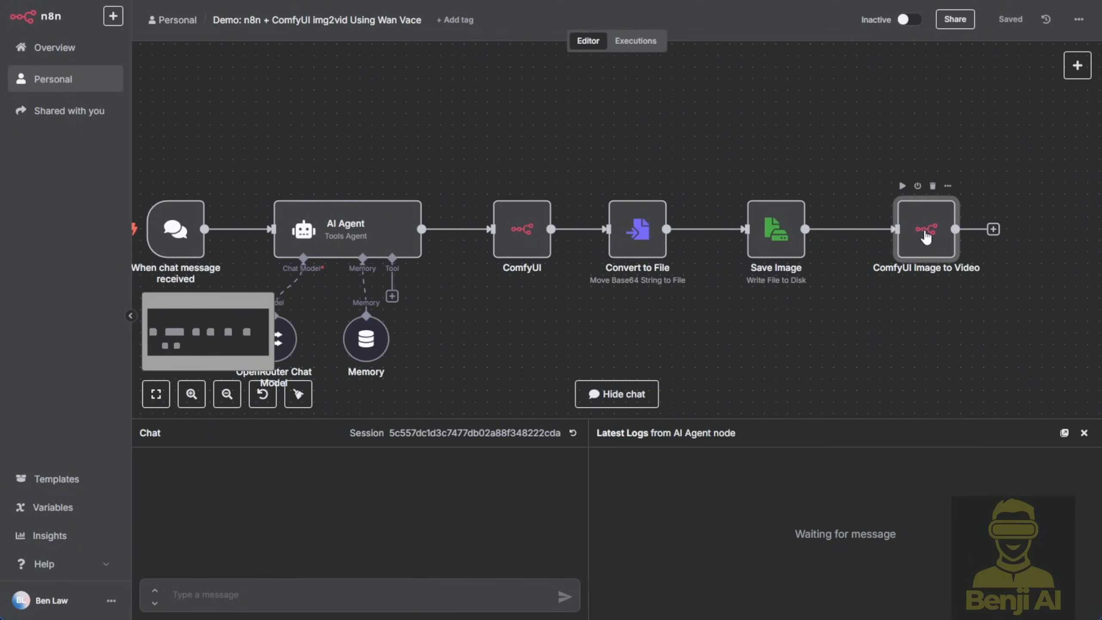
double_click(922, 226)
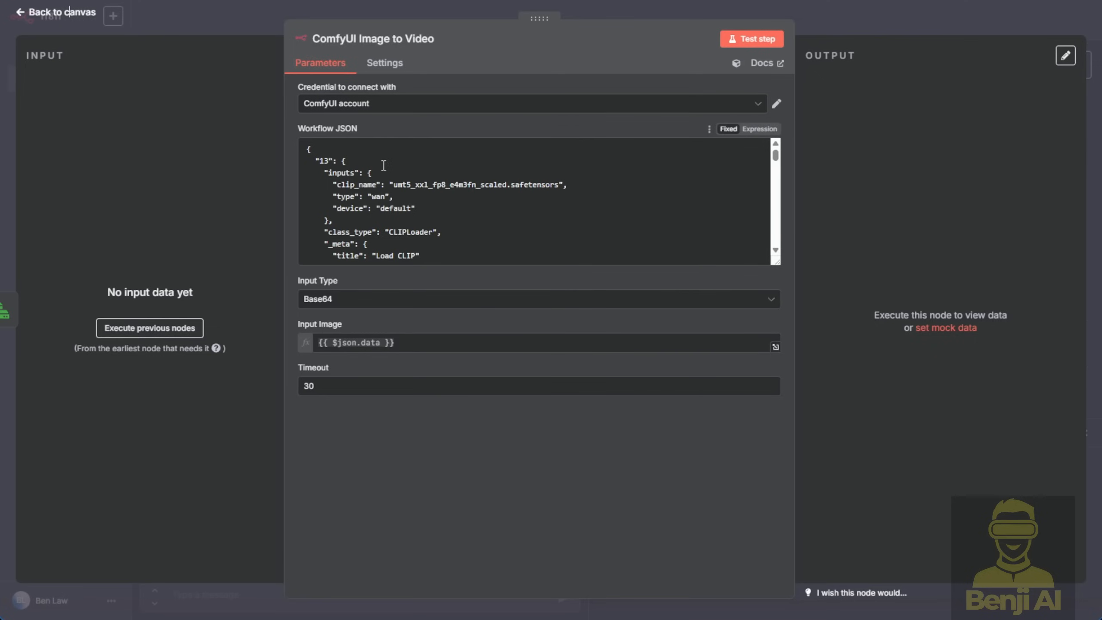
scroll(351, 166, down, 10)
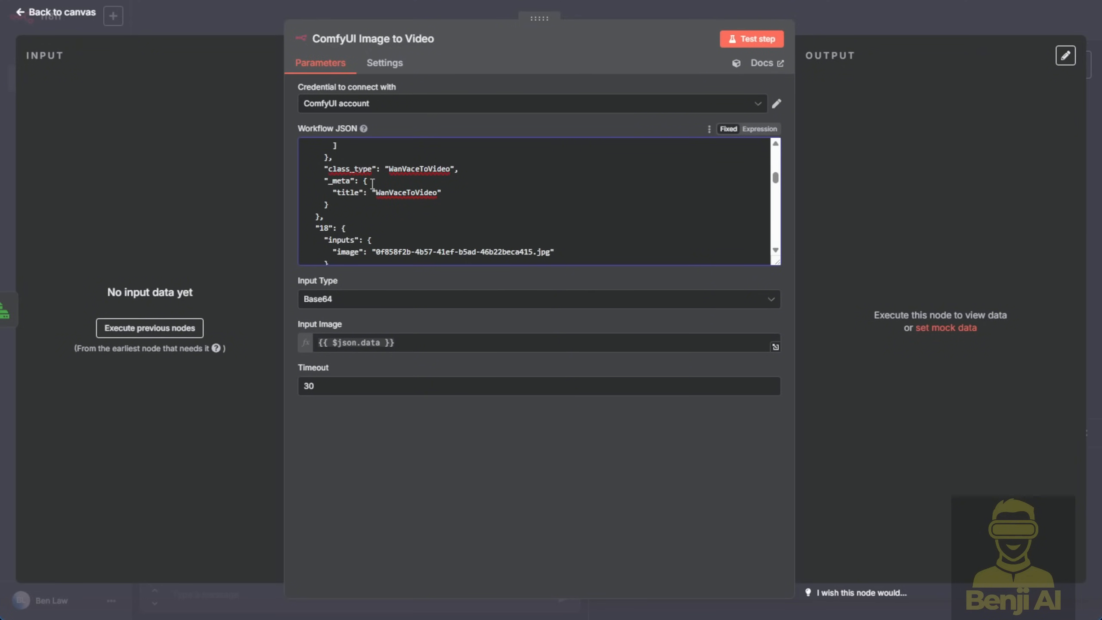
scroll(372, 184, down, 10)
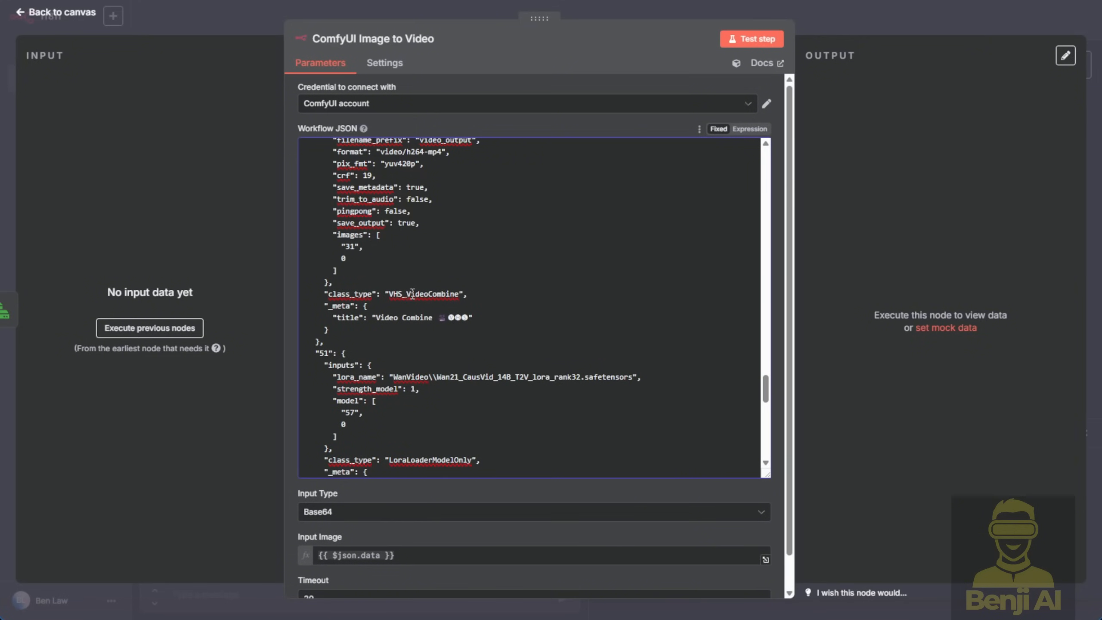
drag(420, 317, 337, 291)
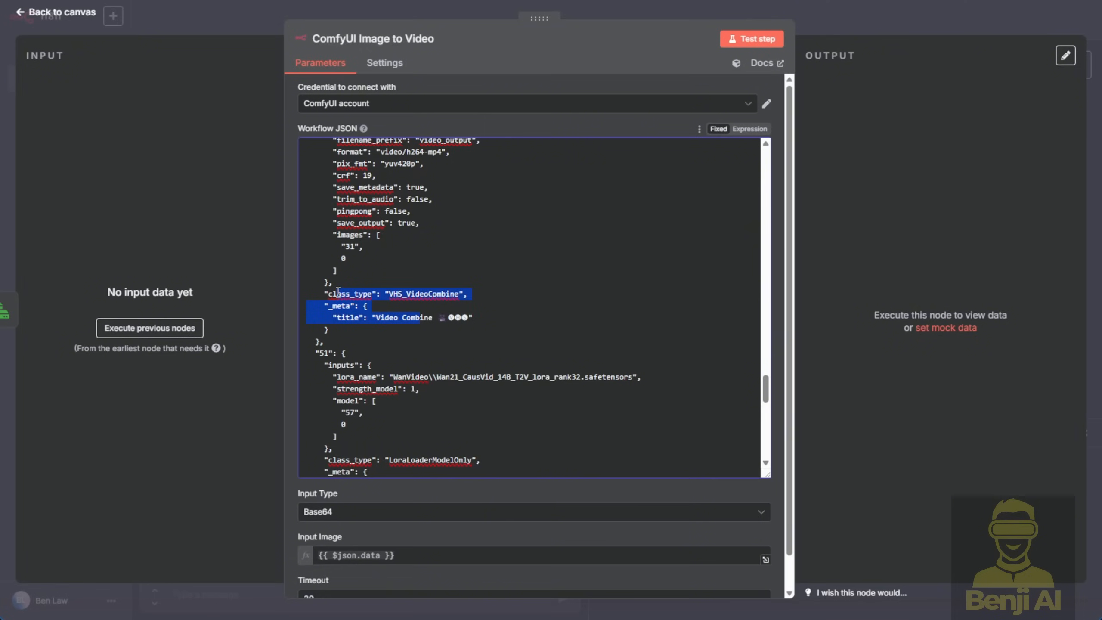
click(440, 225)
scroll(402, 226, up, 4)
scroll(397, 256, down, 2)
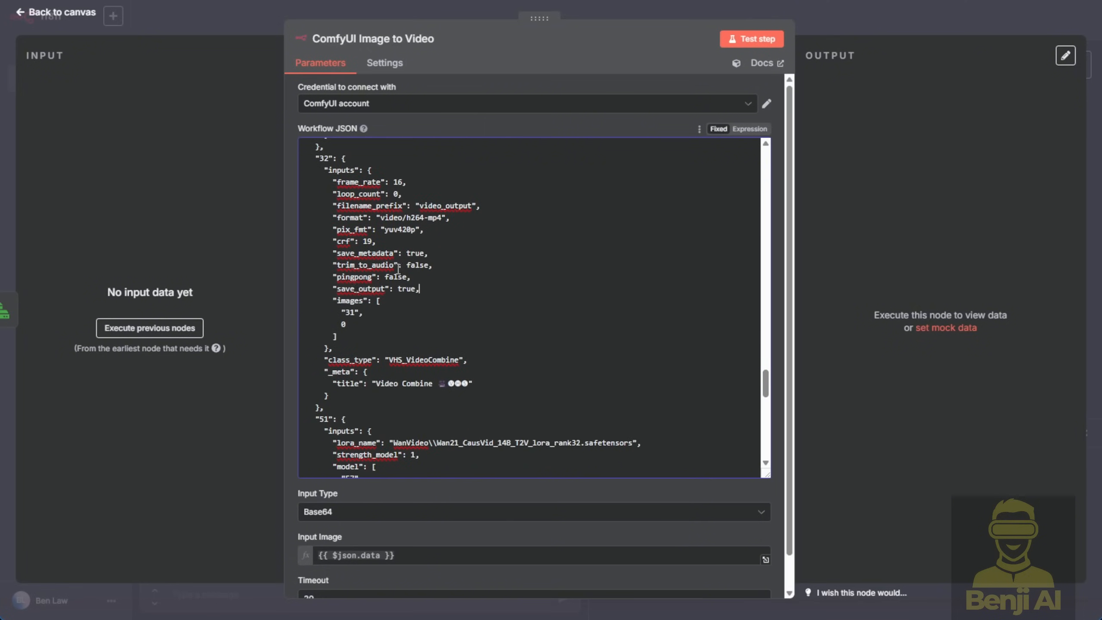
drag(334, 289, 397, 289)
double_click(411, 289)
click(34, 12)
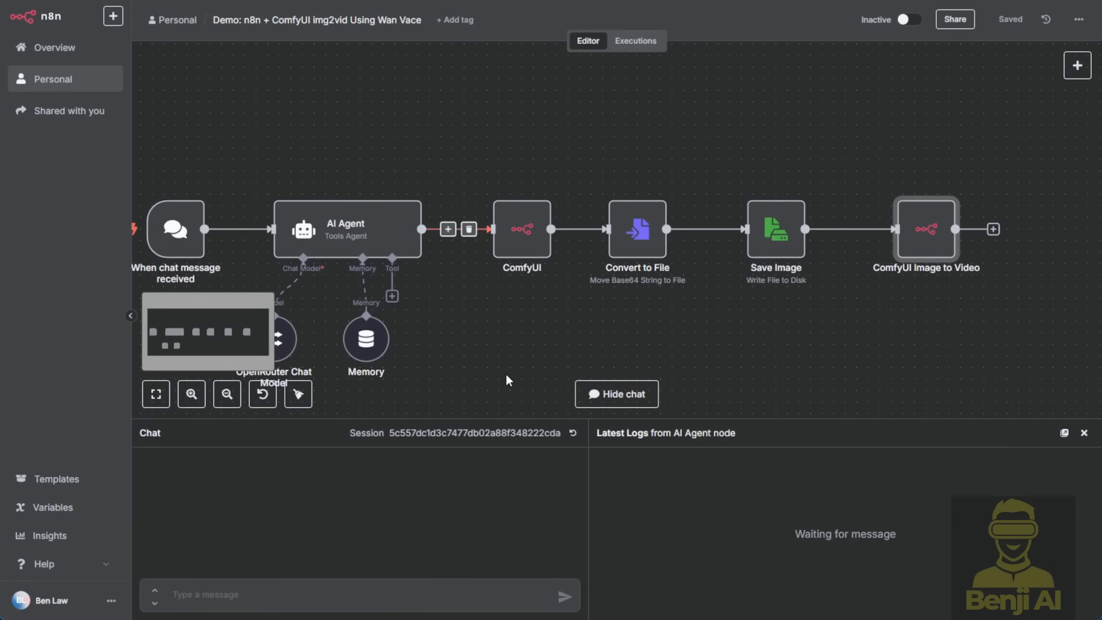
Step: Switch to ComfyUI and examine the Video Combine node's format and save_output settings in the vace-native-ref2vid workflow
scroll(506, 375, down, 5)
drag(506, 365, 622, 277)
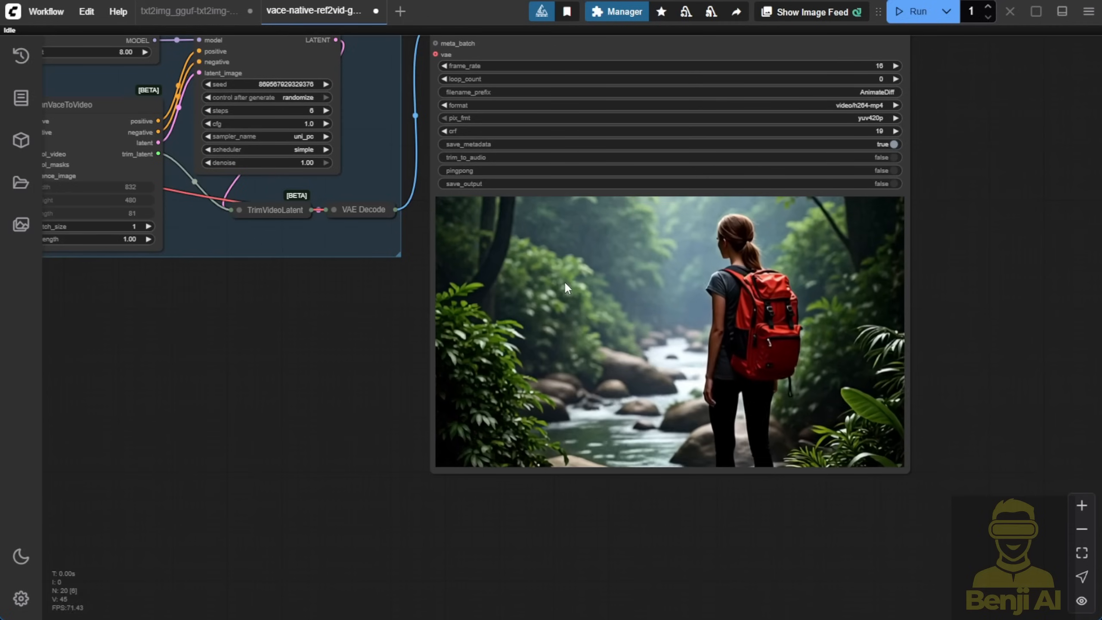
scroll(643, 173, down, 2)
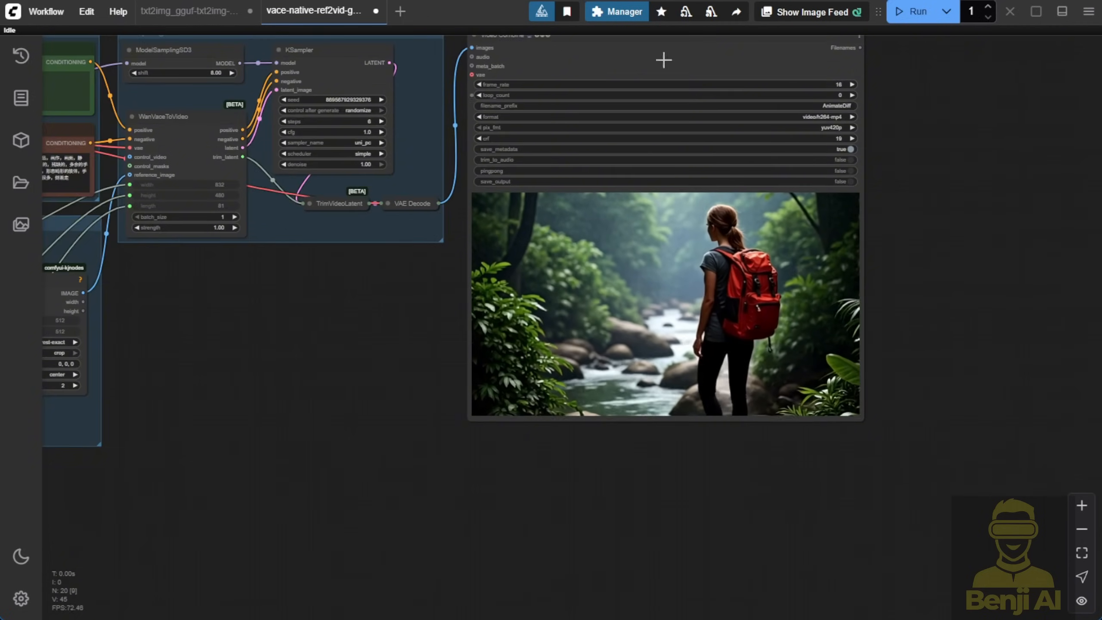
scroll(672, 148, down, 3)
click(666, 121)
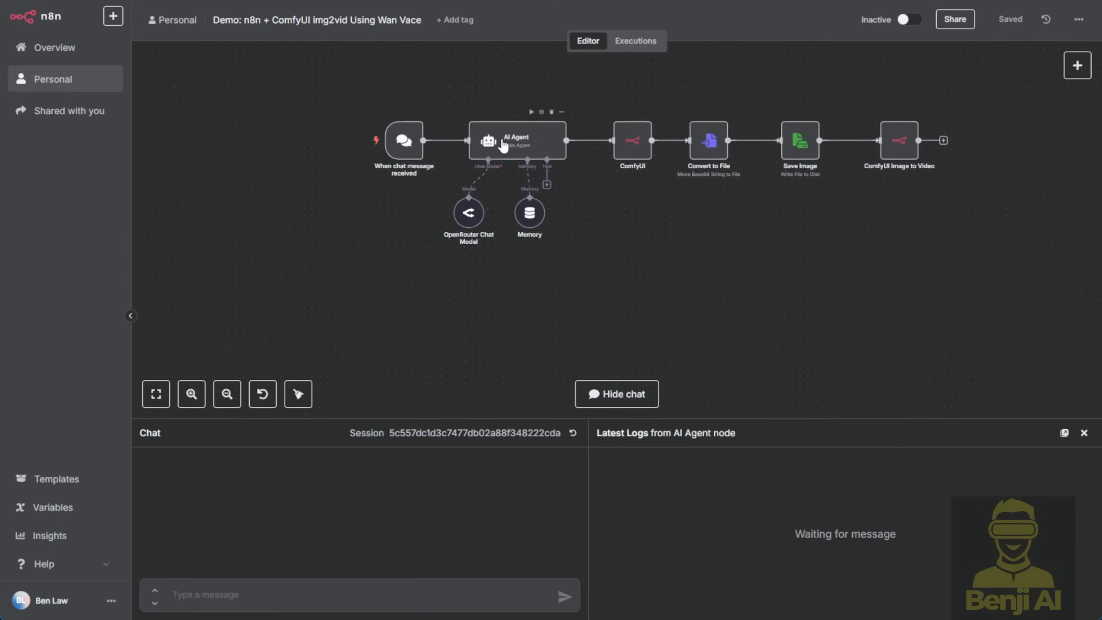
Step: Switch back to n8n and review the AI Agent, ComfyUI and ComfyUI Image to Video nodes on the canvas
scroll(503, 145, up, 3)
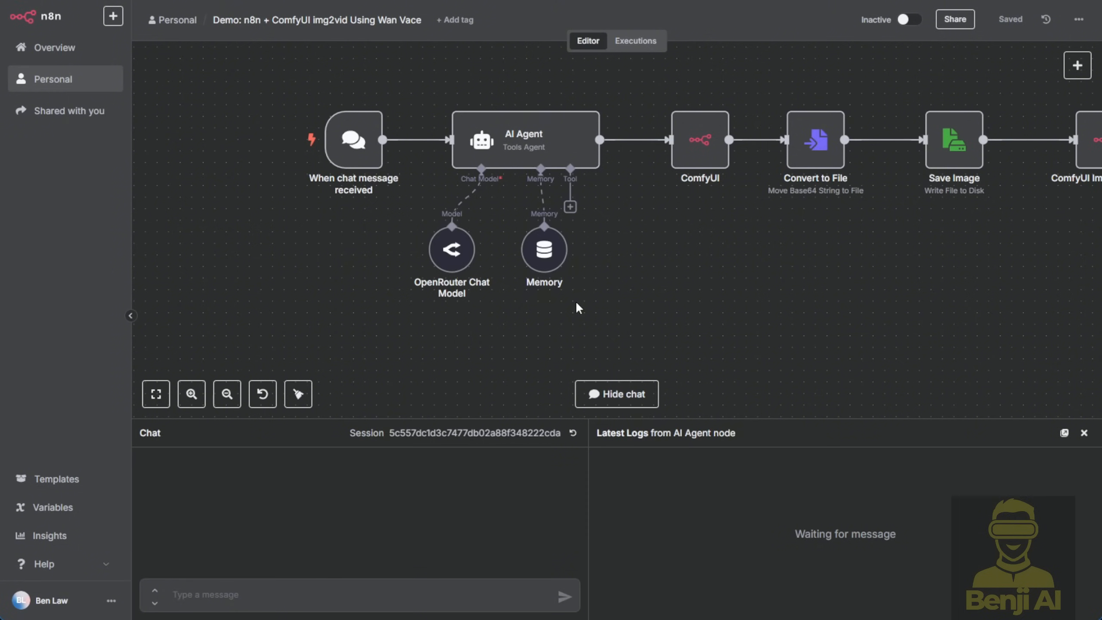
click(551, 206)
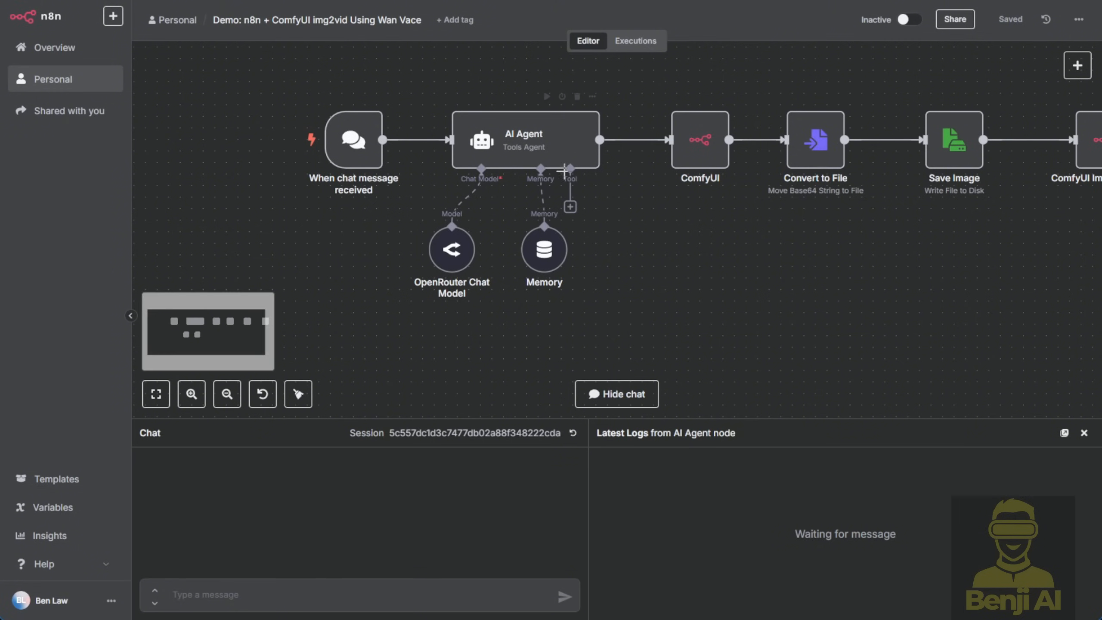
click(539, 144)
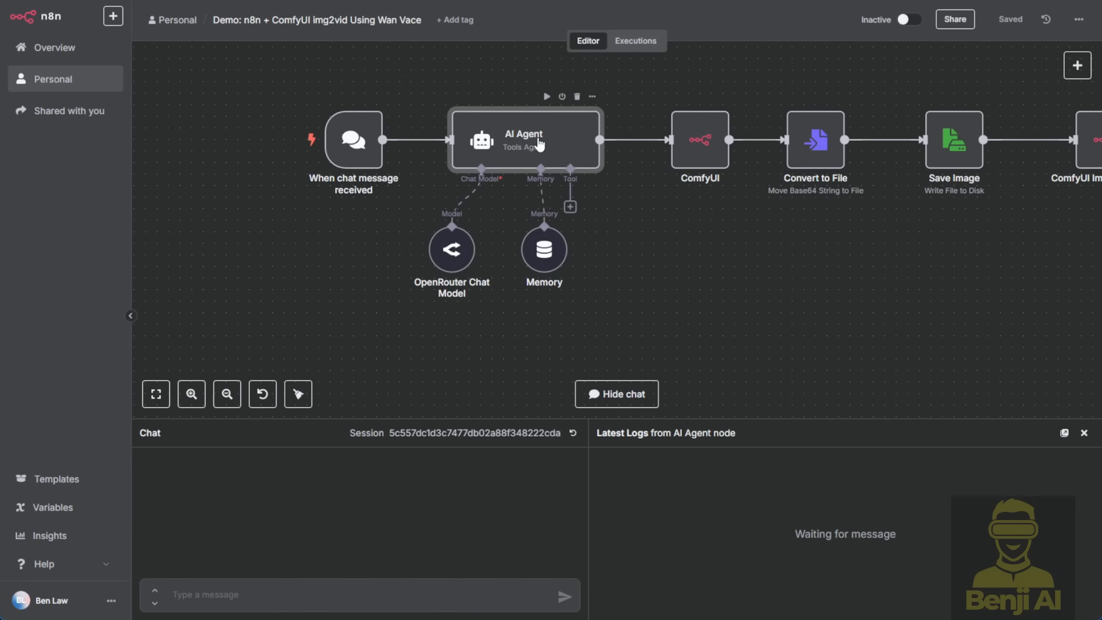
scroll(557, 302, right, 5)
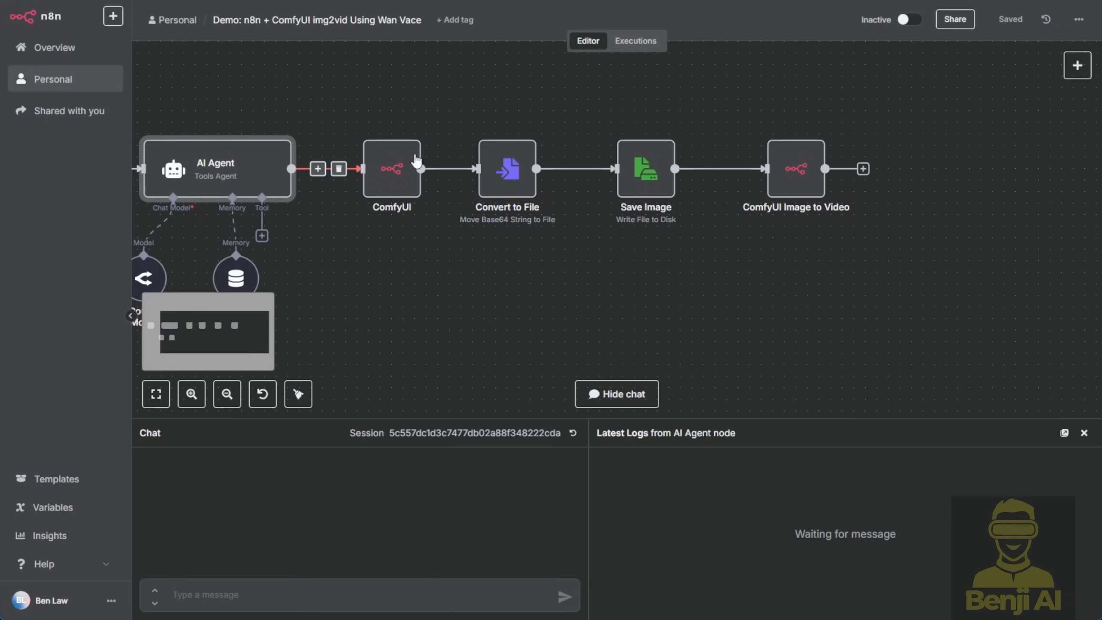
click(397, 182)
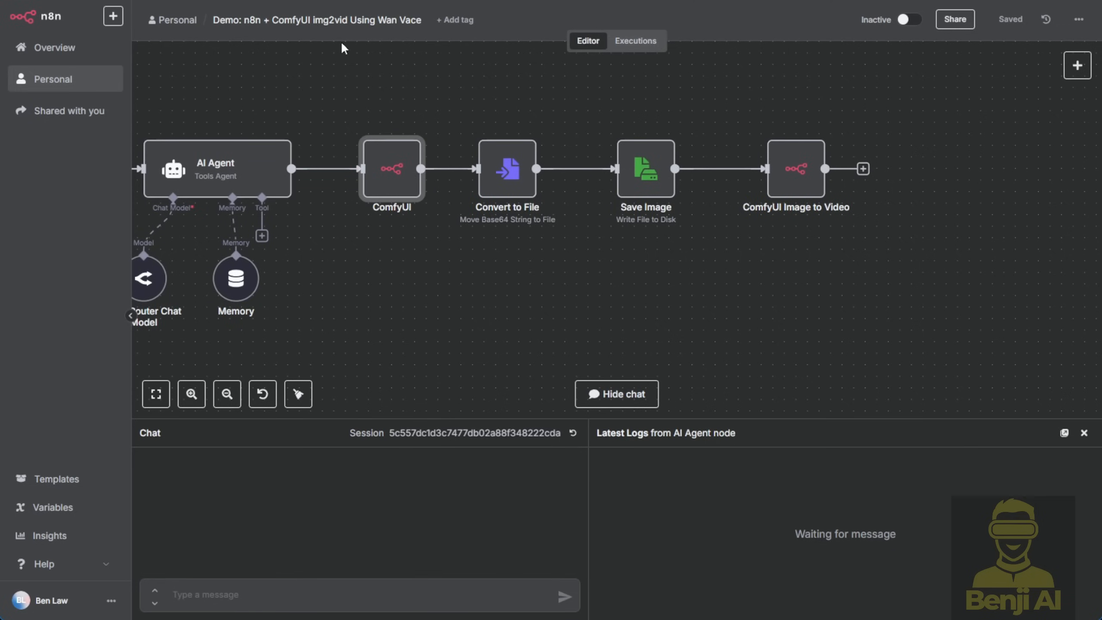
click(795, 178)
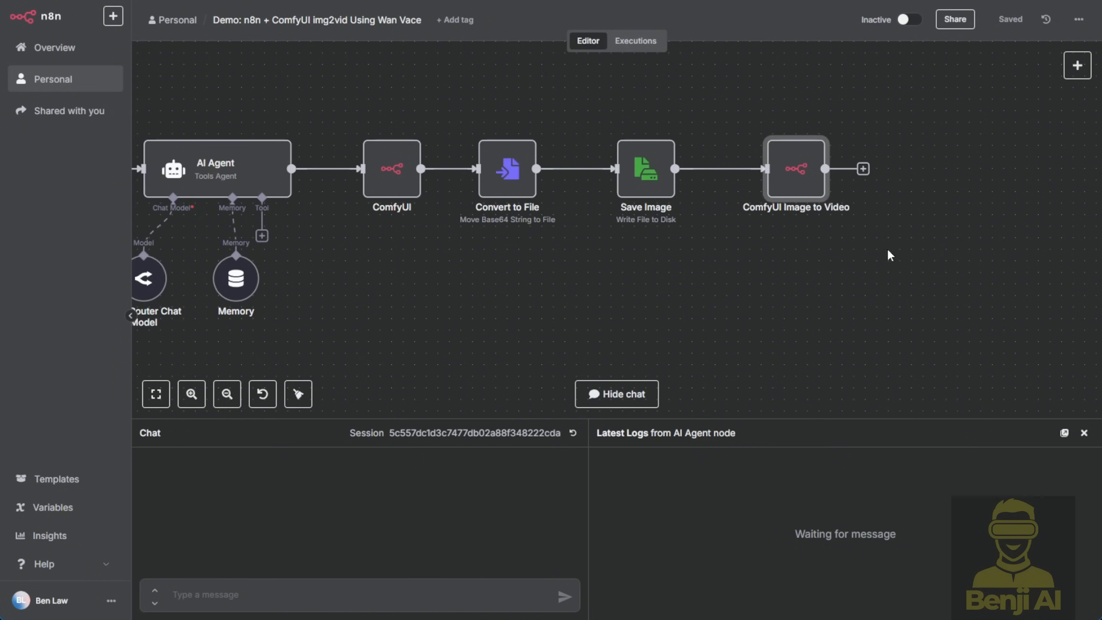
Step: Search for Google nodes that could follow the ComfyUI Image to Video node, then clear the search
drag(887, 248, 640, 258)
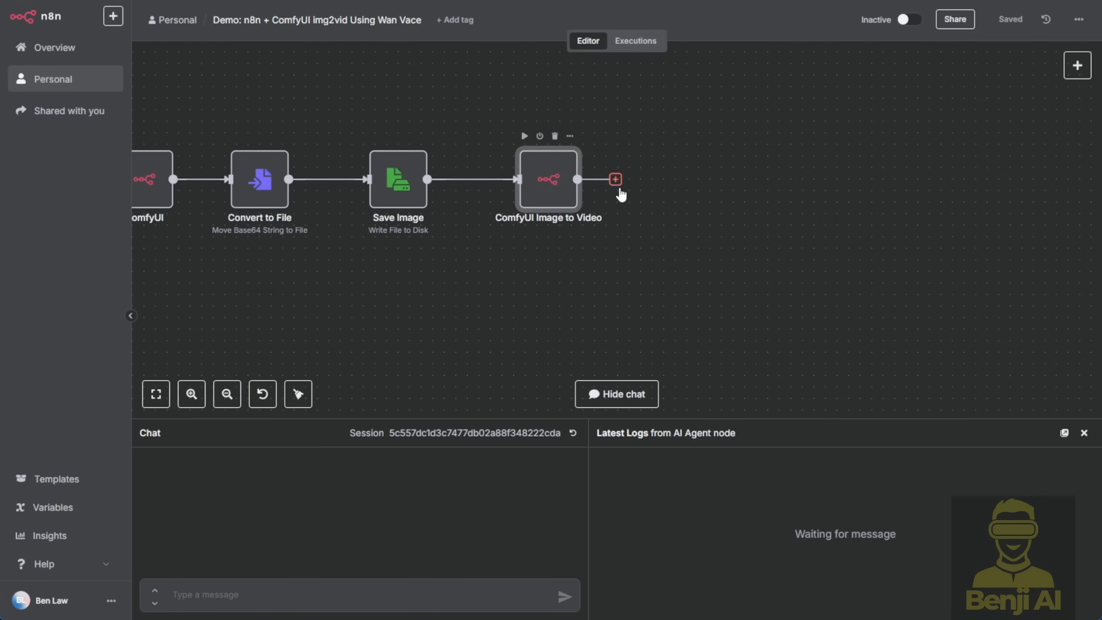
click(618, 182)
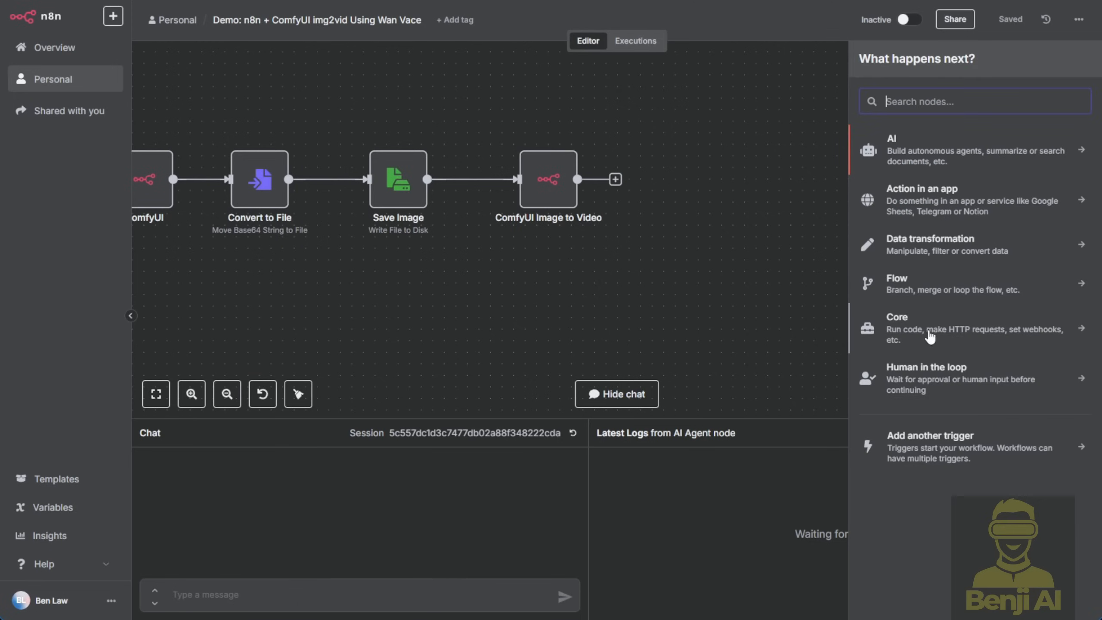
text(Google)
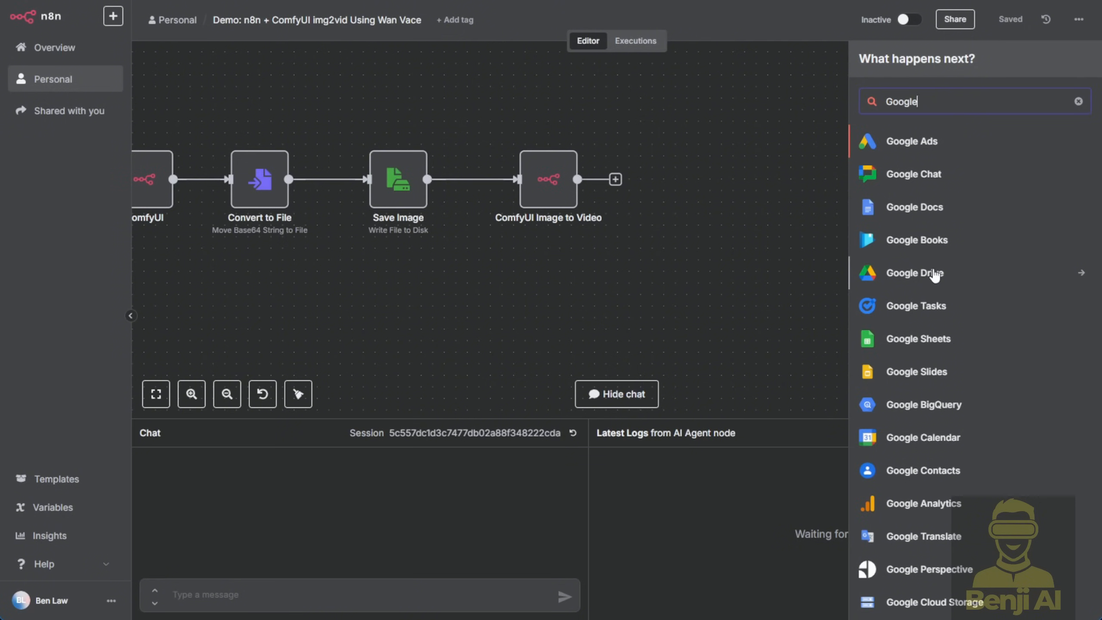
key(ctrl+a)
key(BackSpace)
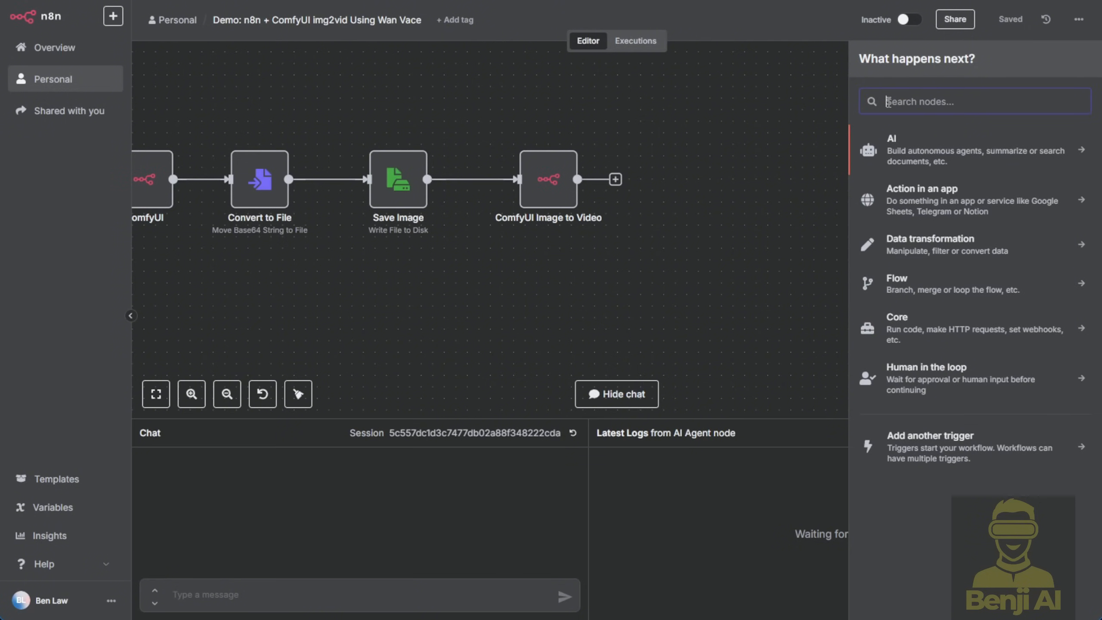
Step: Add a YouTube node with the Upload a video action after the ComfyUI Image to Video node
text(Yout)
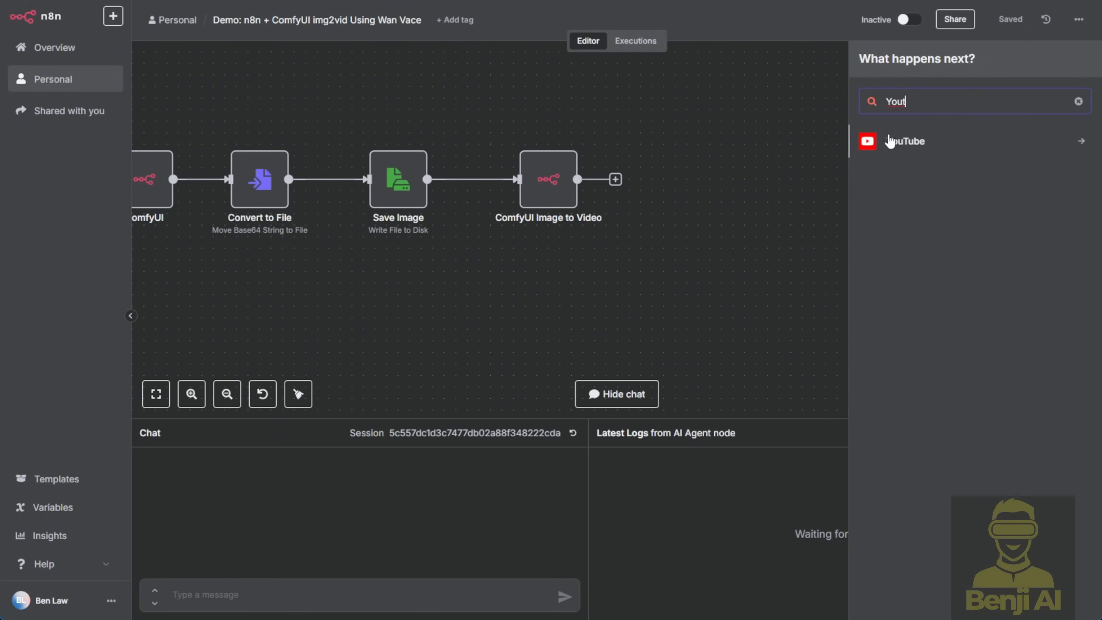
click(905, 147)
scroll(939, 522, down, 3)
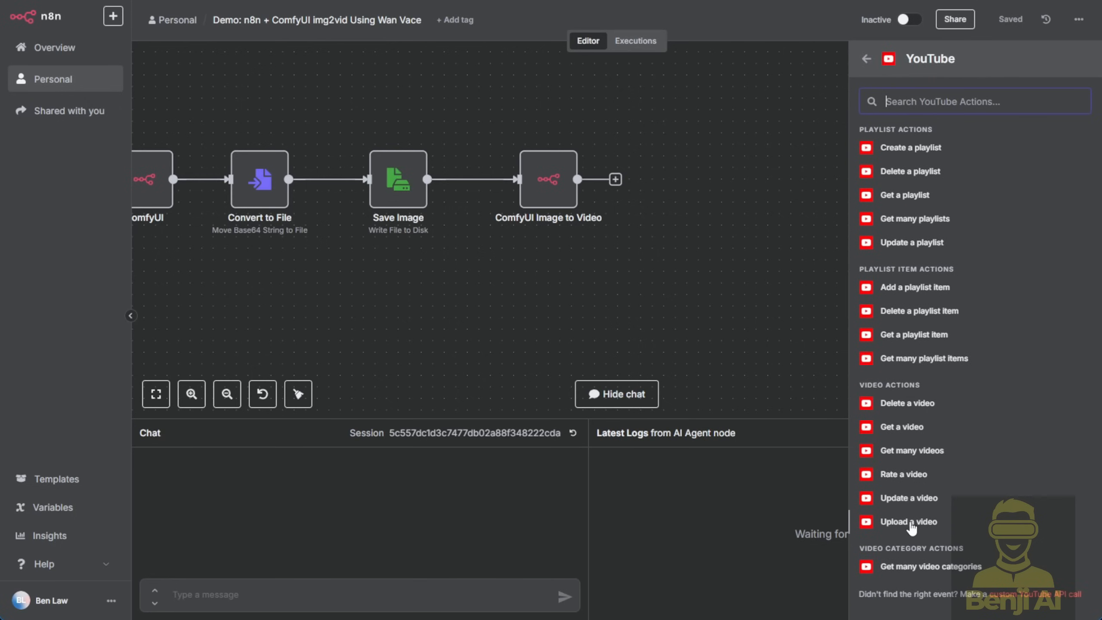
click(910, 522)
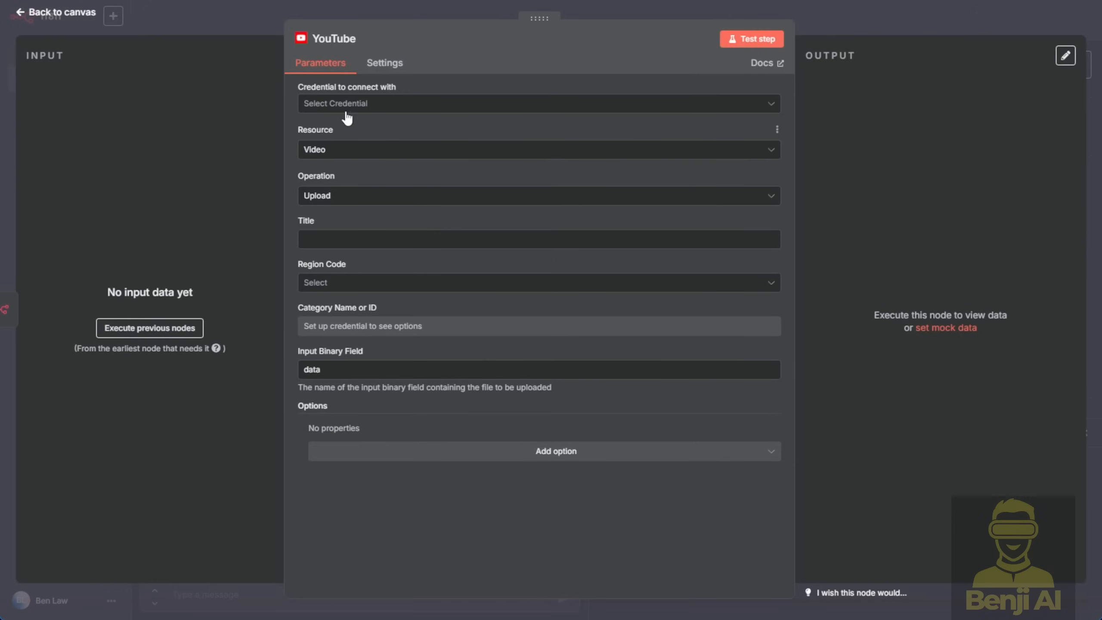
Step: Check the YouTube node's credential choices, then close its settings and delete the node from the workflow
click(369, 111)
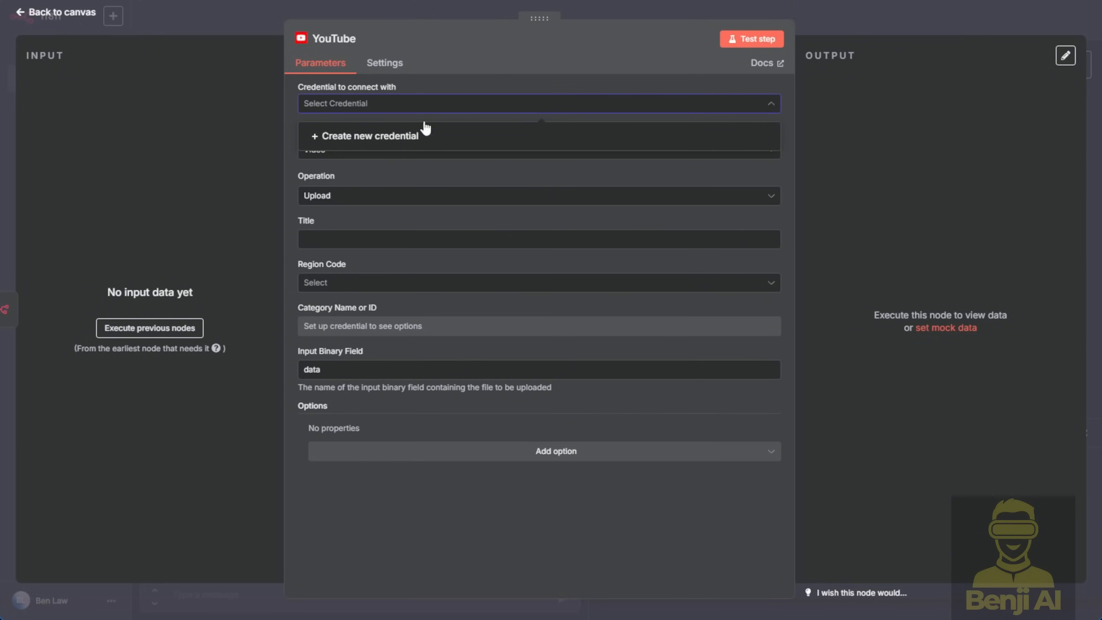
click(395, 212)
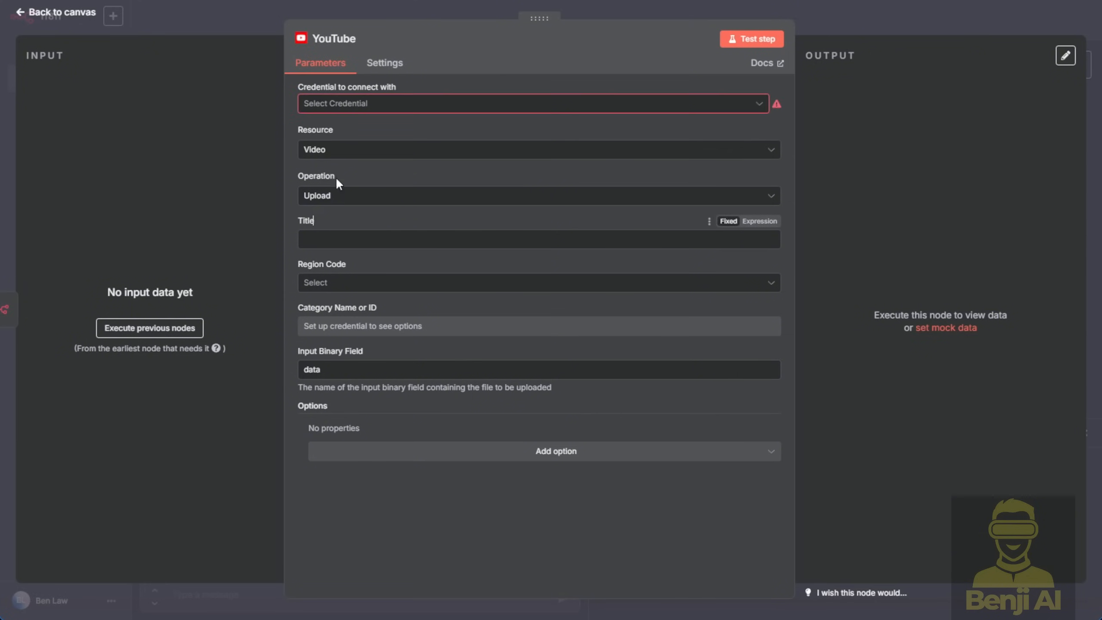
click(54, 11)
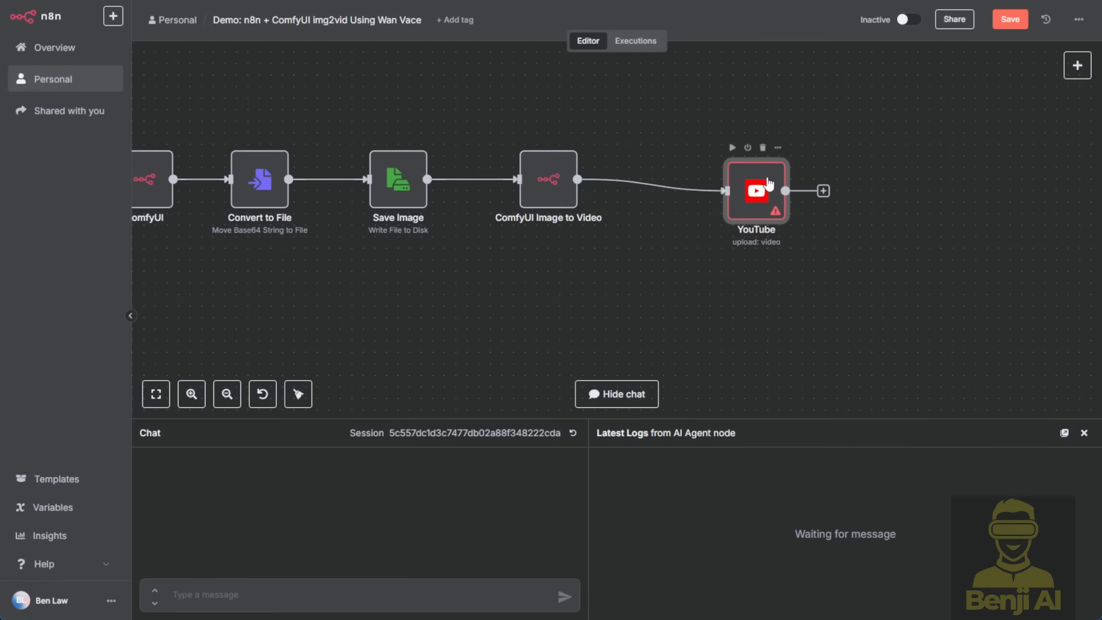
click(762, 148)
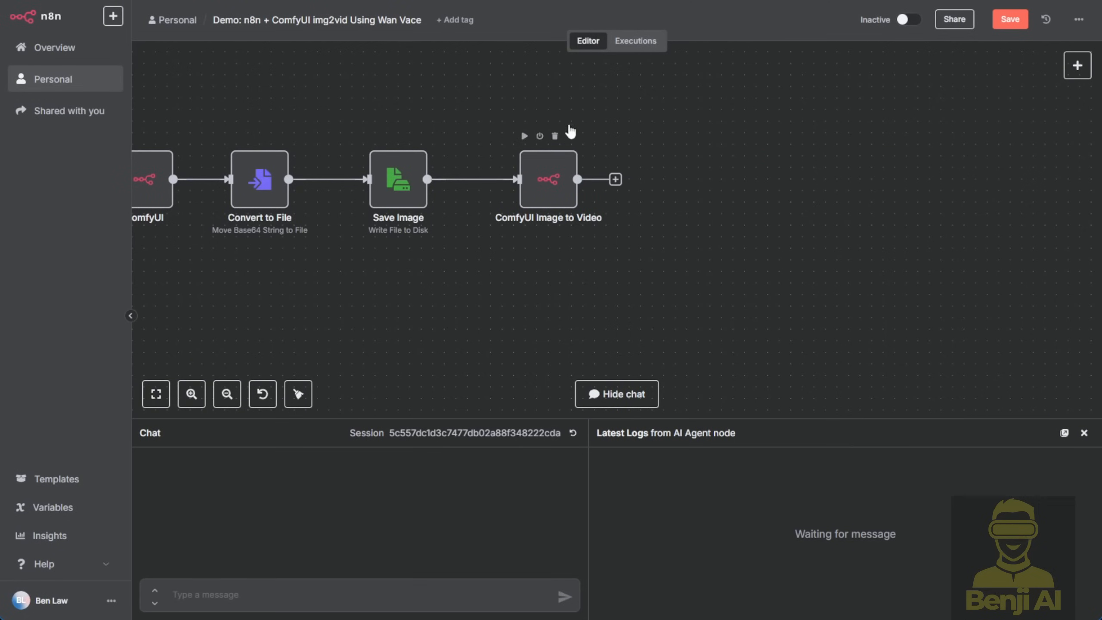
Step: Switch to ComfyUI and inspect the video preview in the Video Combine node
drag(616, 110, 900, 89)
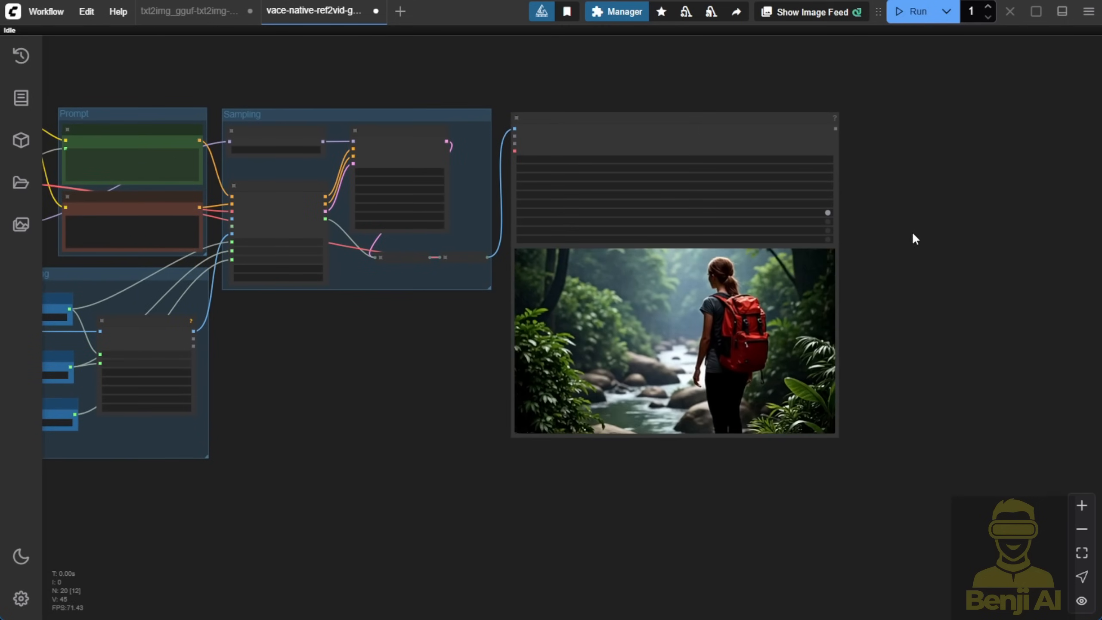
scroll(848, 286, up, 4)
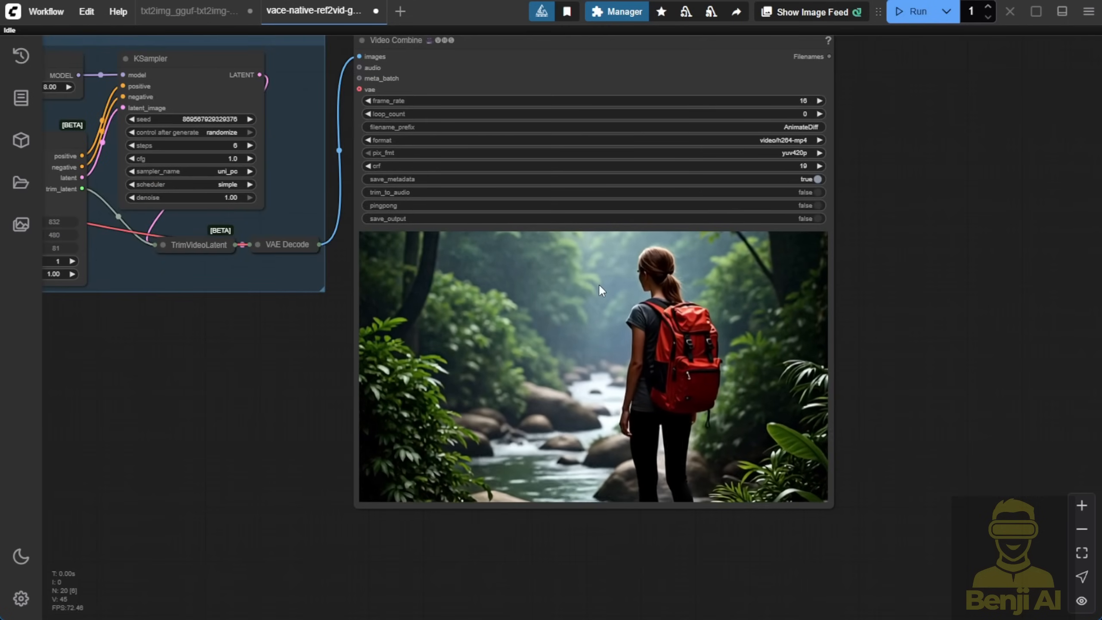
scroll(598, 282, down, 2)
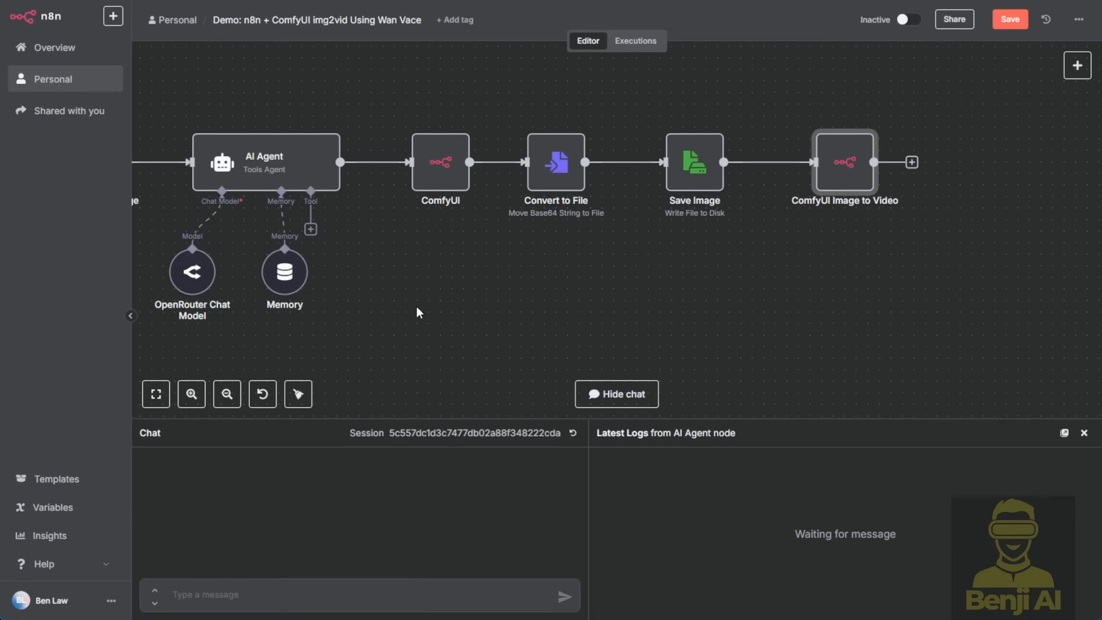
Step: Return to n8n, review the whole chain from chat trigger to ComfyUI Image to Video, and open the ComfyUI node's parameters
scroll(417, 310, down, 1)
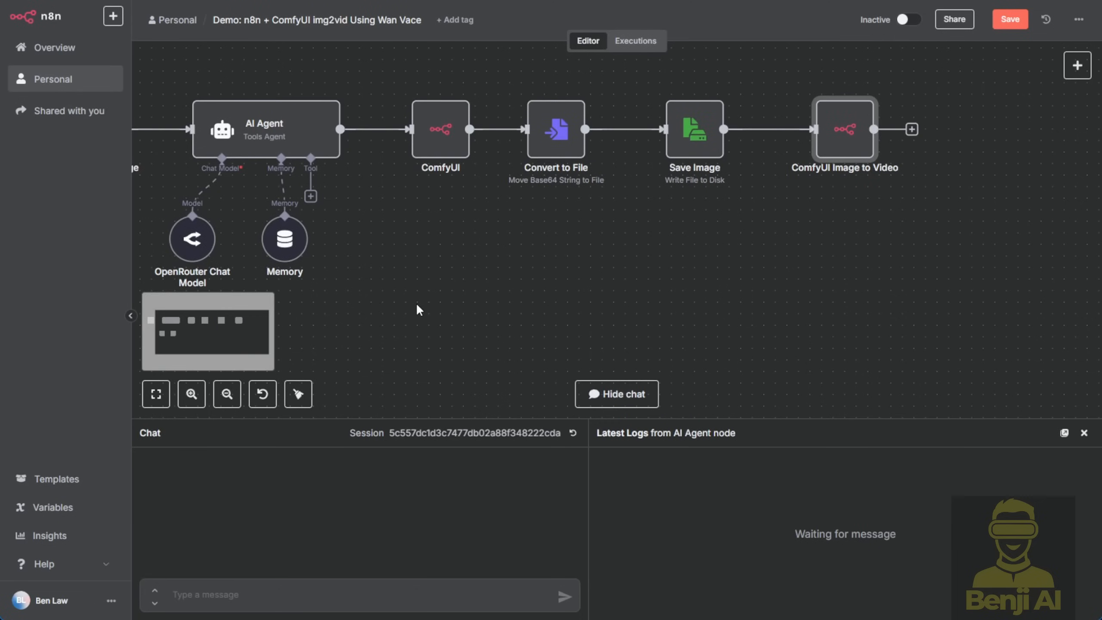
scroll(416, 297, down, 2)
drag(421, 296, 474, 291)
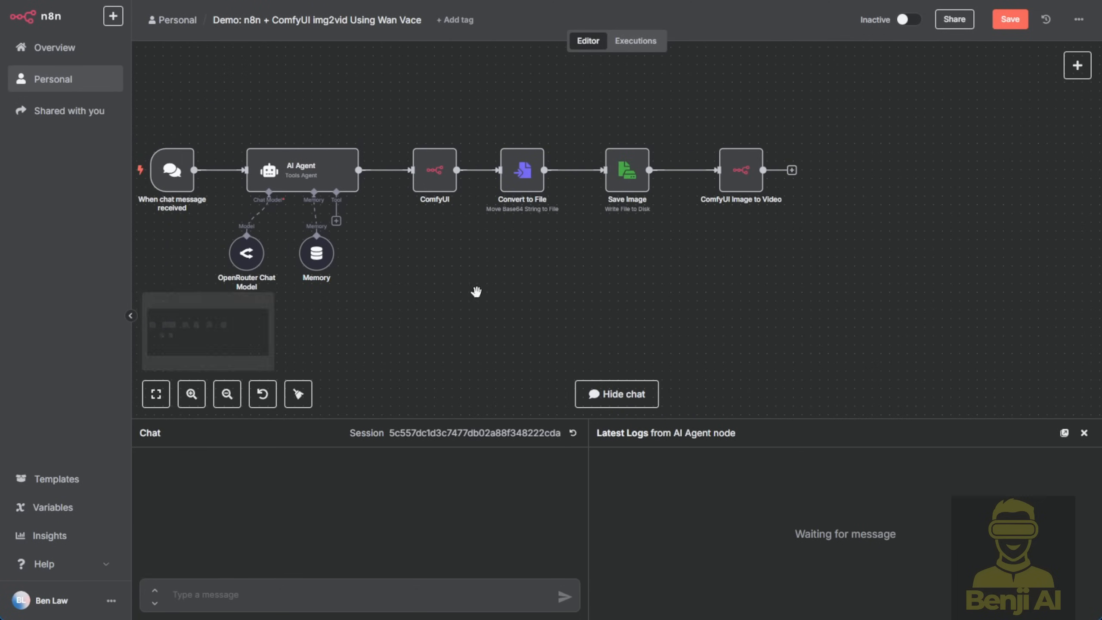
scroll(543, 288, left, 3)
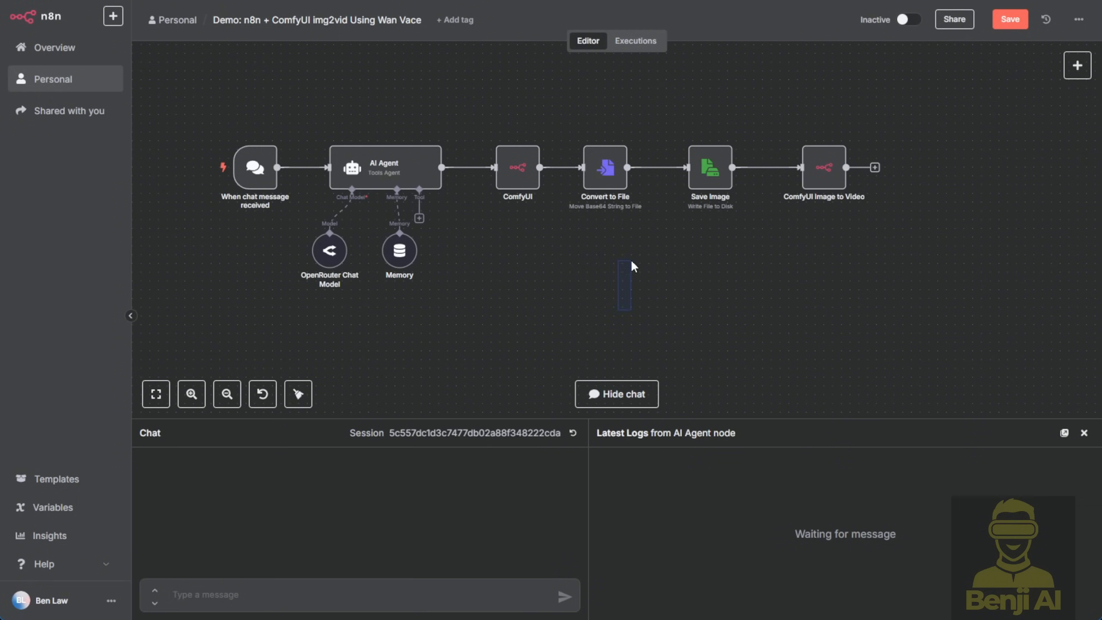
scroll(499, 271, up, 3)
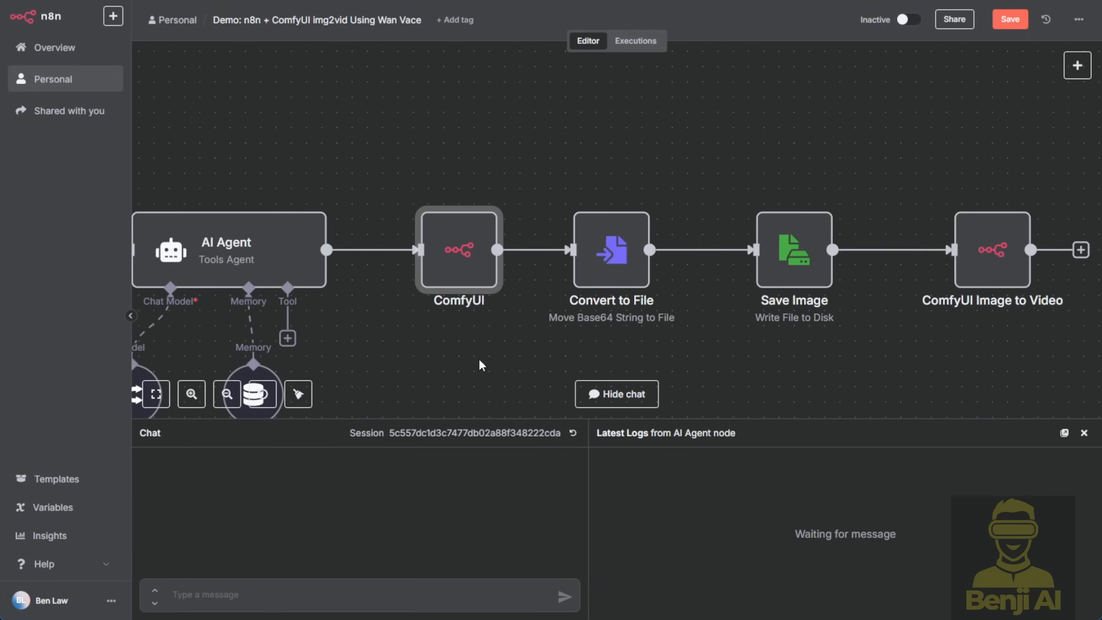
double_click(482, 278)
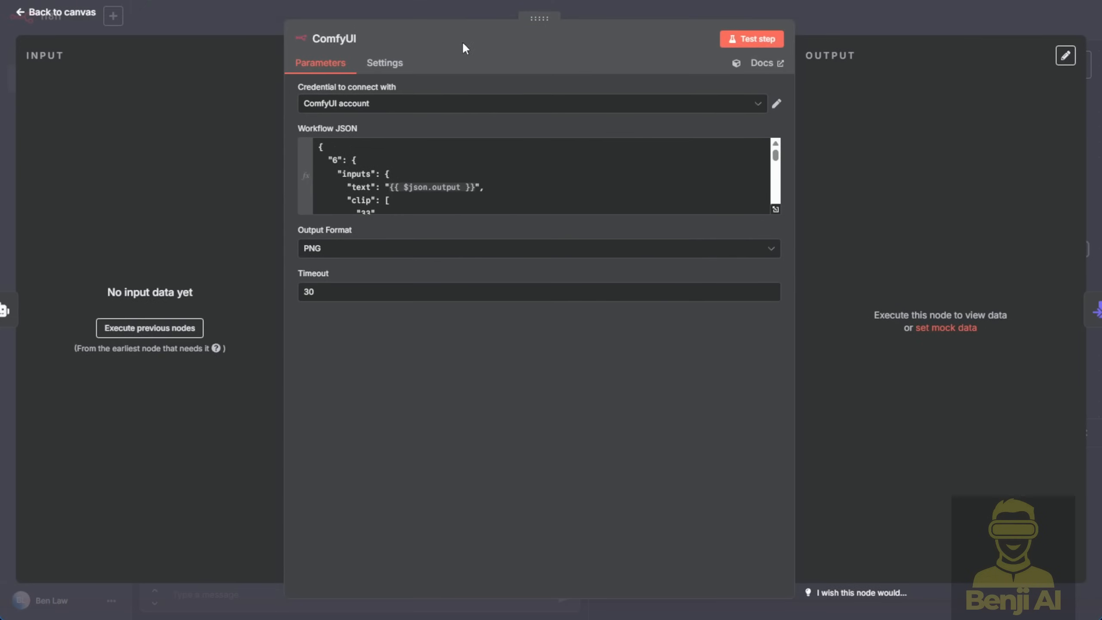
Step: Close the ComfyUI node's parameters, save the workflow's pending changes, and open the Community nodes page in the n8n settings
click(46, 13)
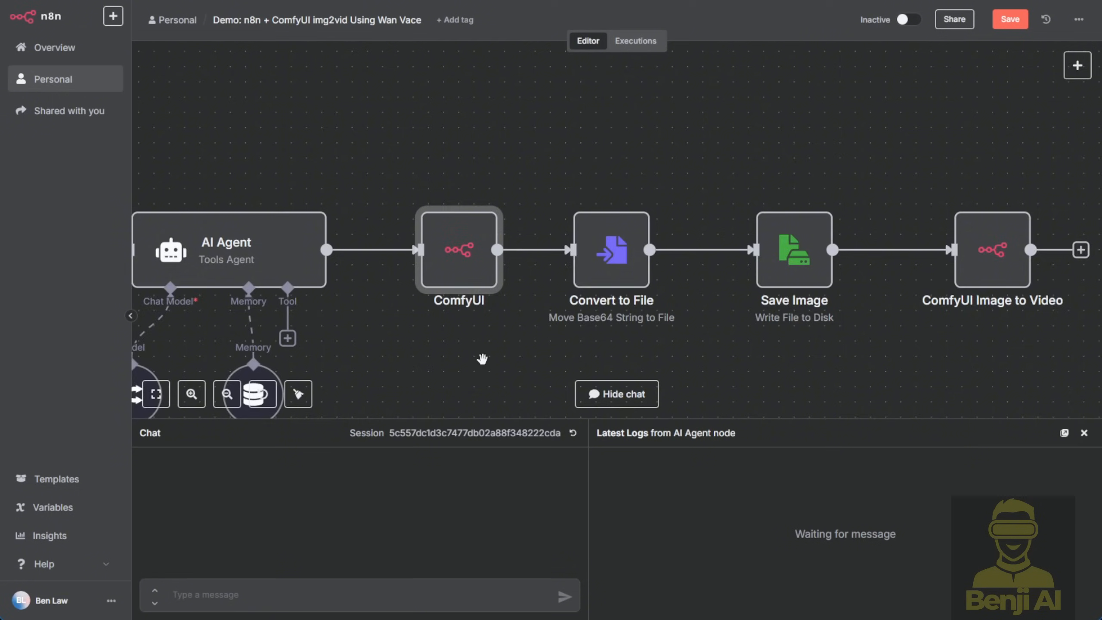
key(1)
click(111, 600)
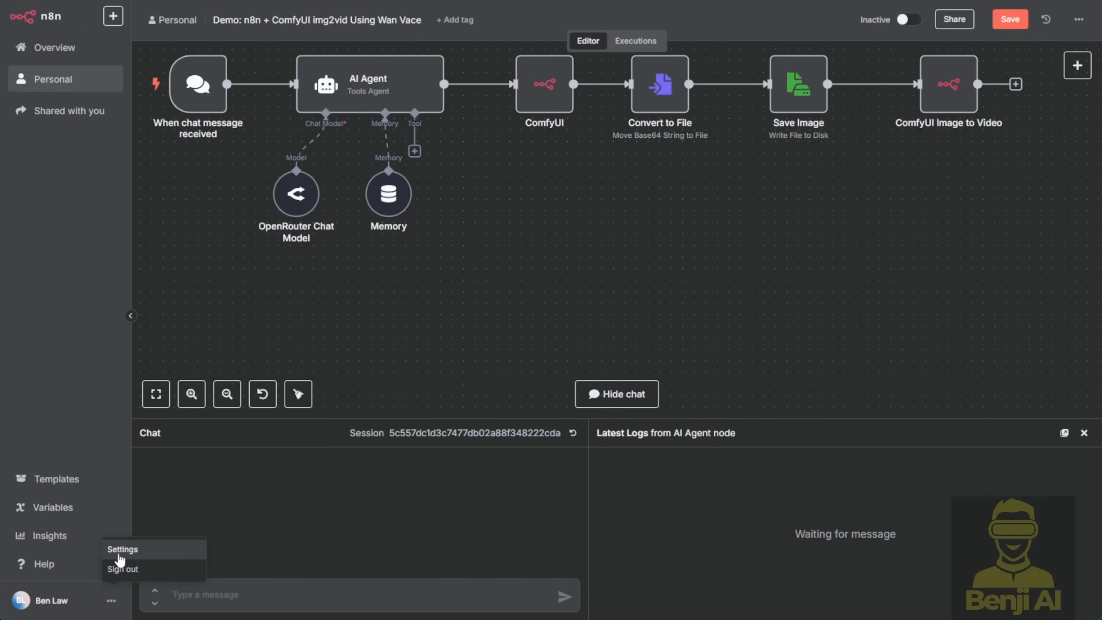
click(130, 549)
click(659, 337)
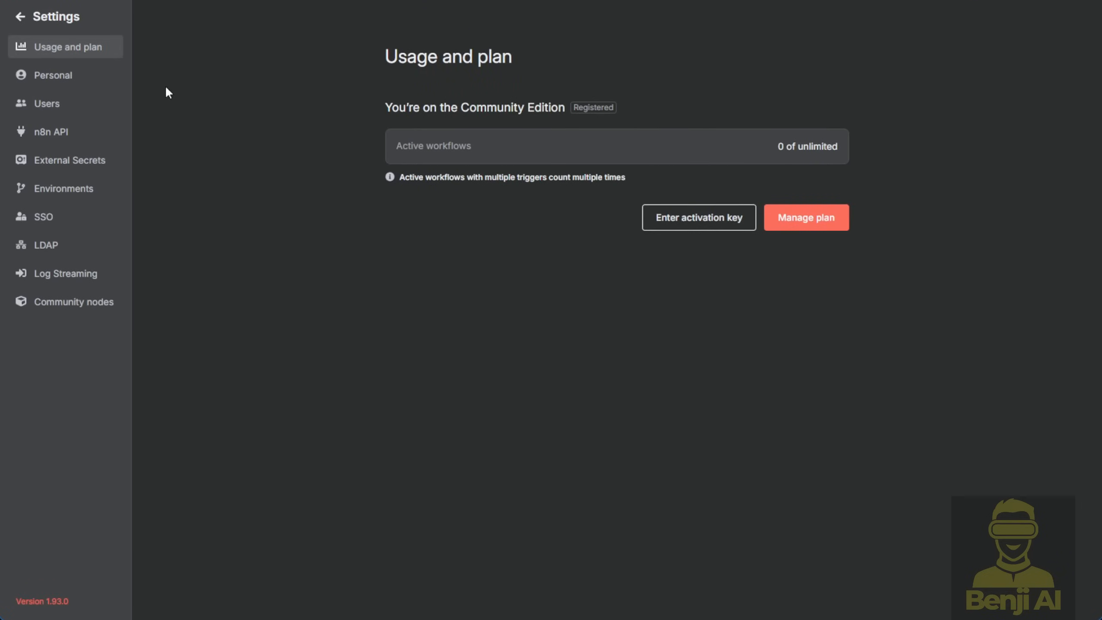
click(94, 312)
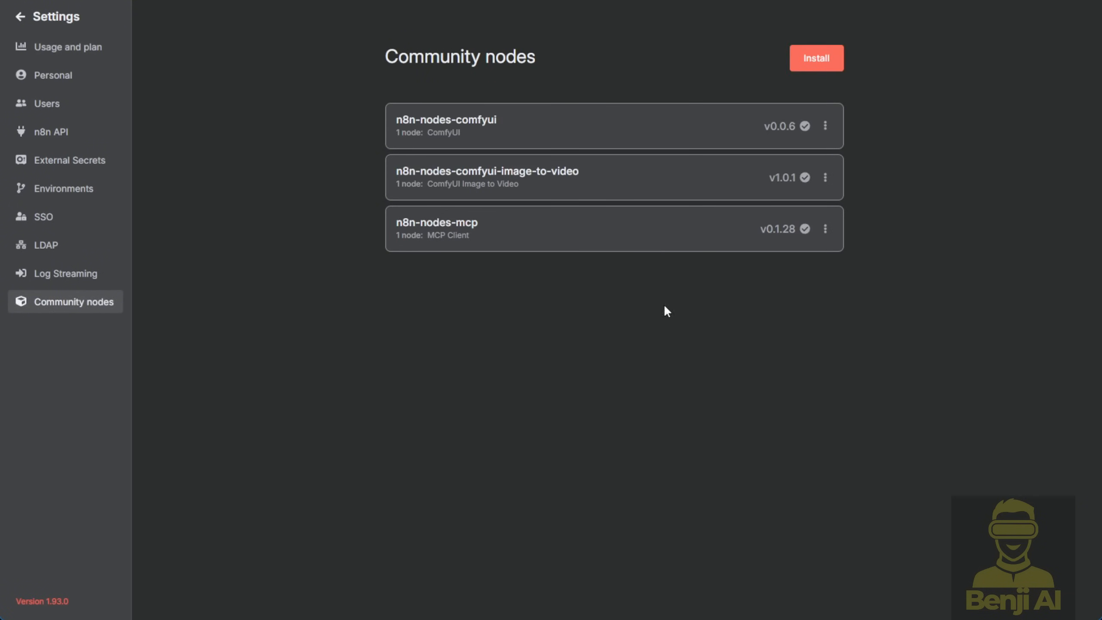
Step: Start a community node installation and browse the npm registry's listing of n8n community packages
click(821, 61)
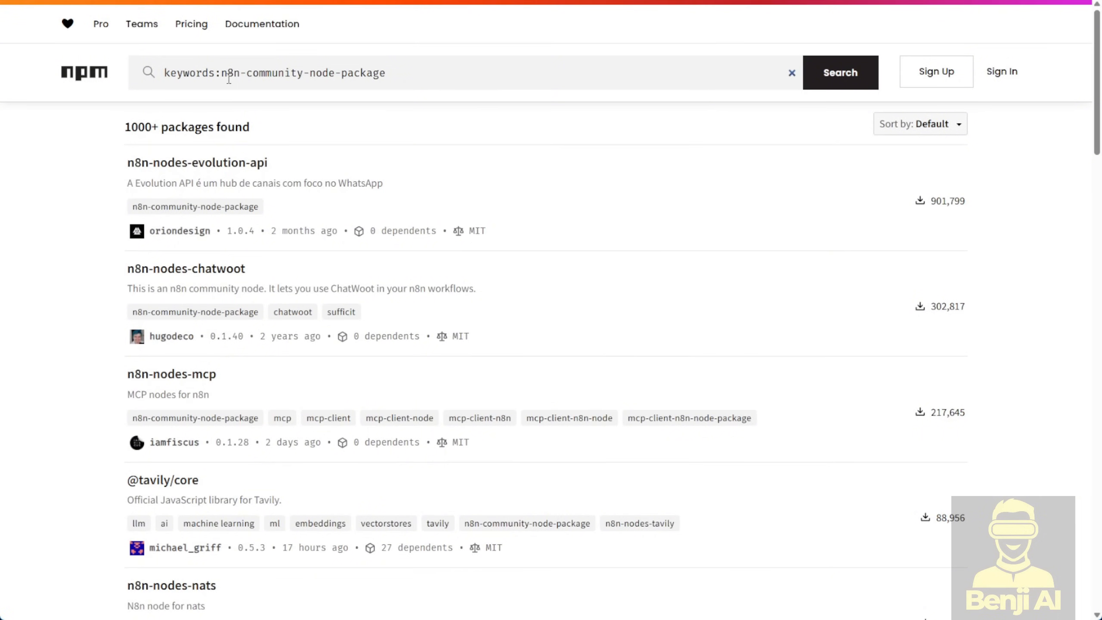
scroll(216, 216, down, 5)
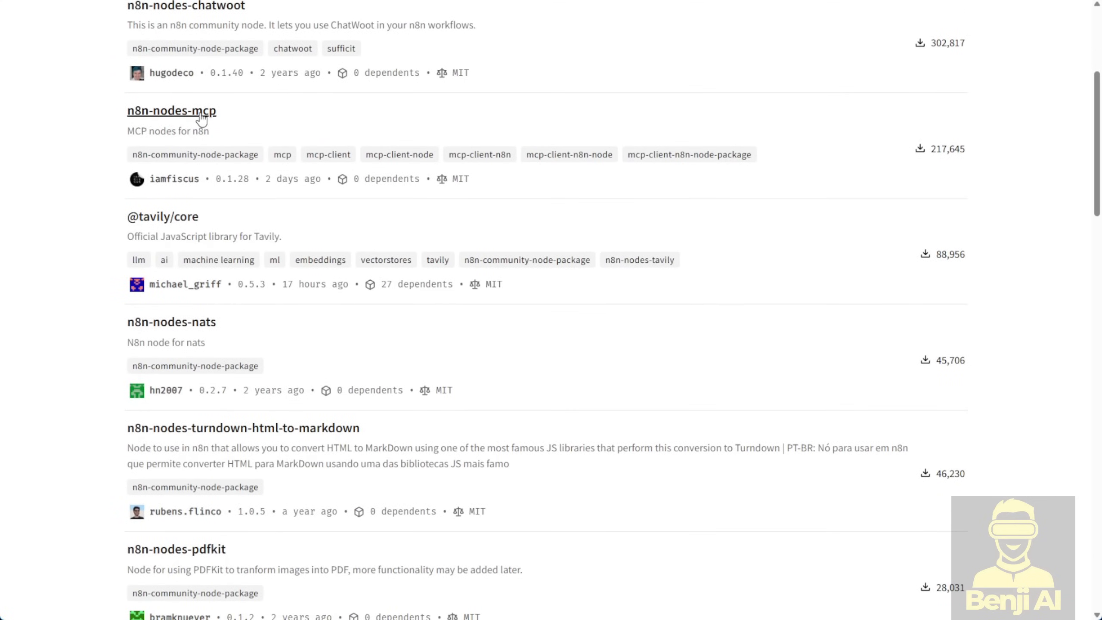
scroll(419, 76, up, 5)
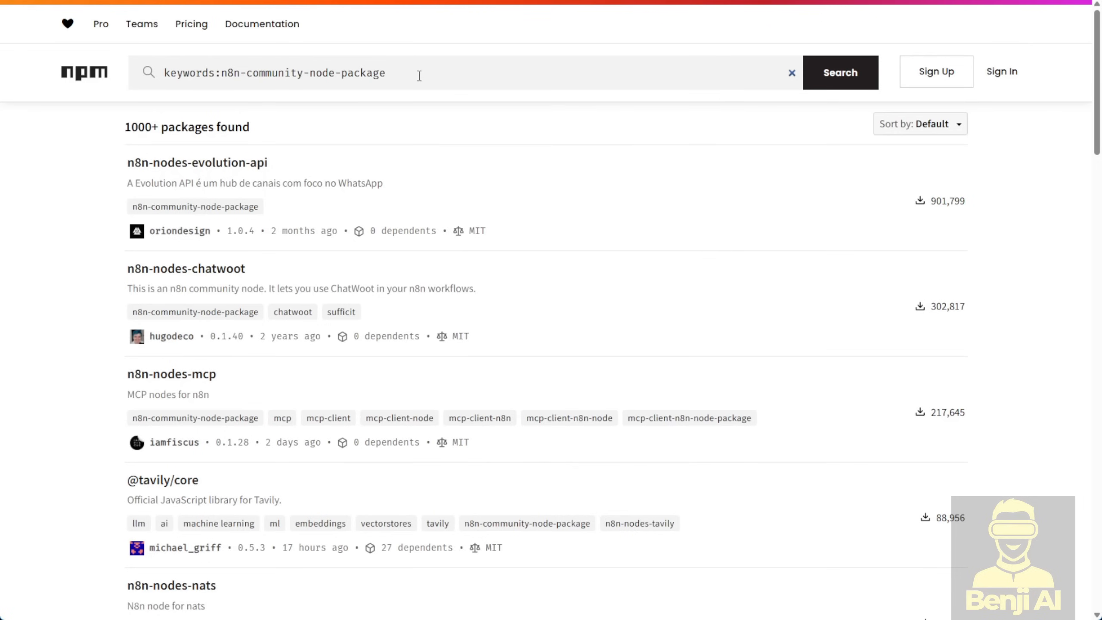
Step: Search the npm registry for "keywords:n8n-community-node-package Comfyui" and look through the matching packages
click(420, 75)
text(Comfyui)
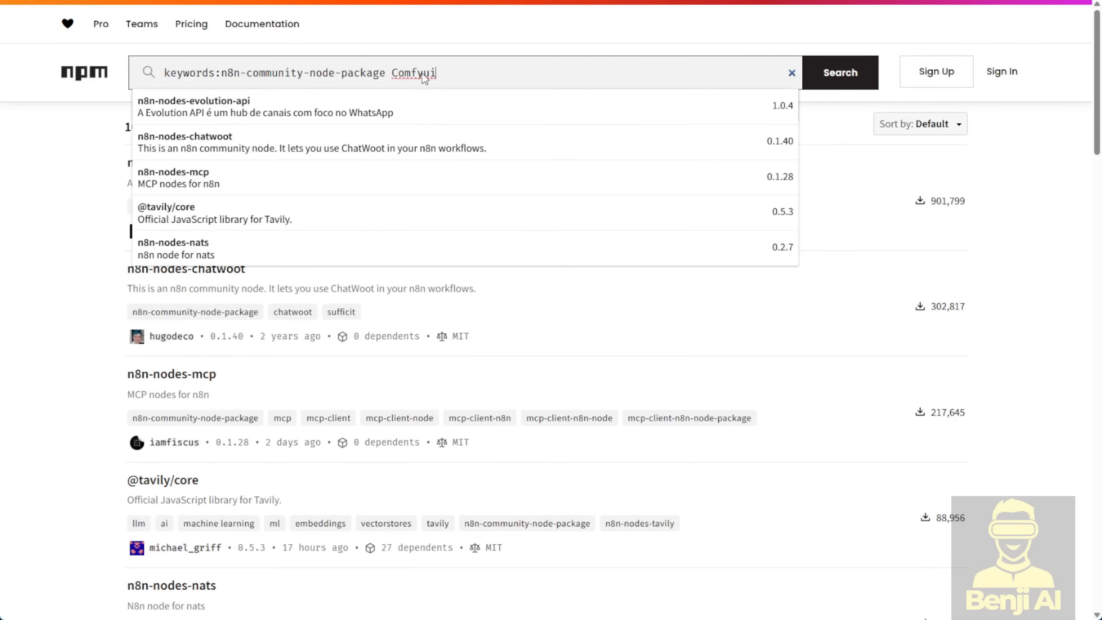
click(851, 77)
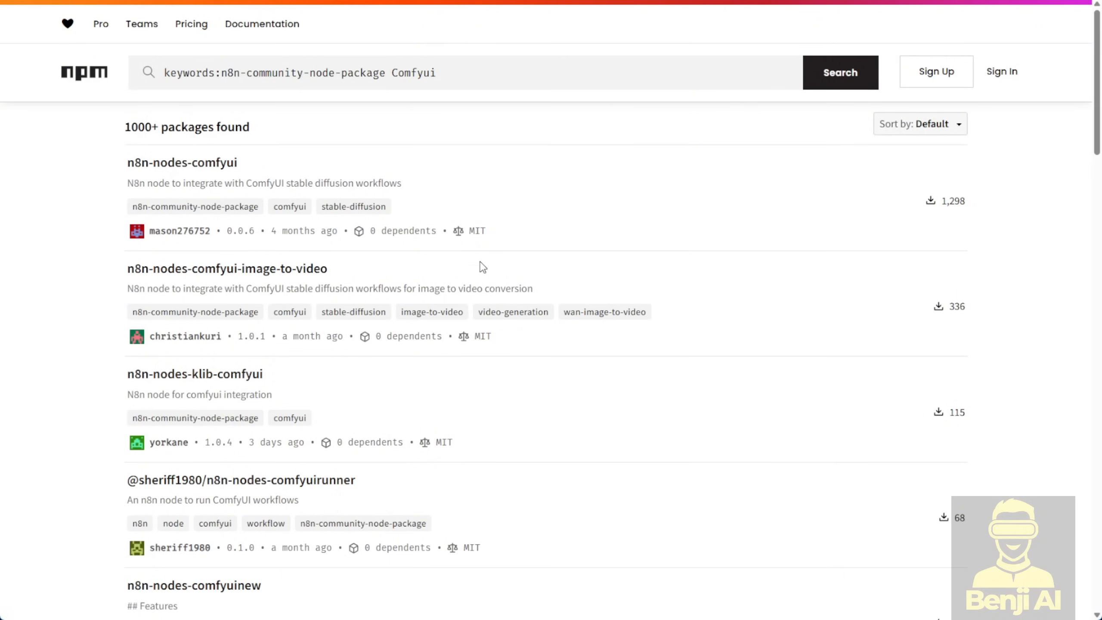
scroll(460, 259, down, 4)
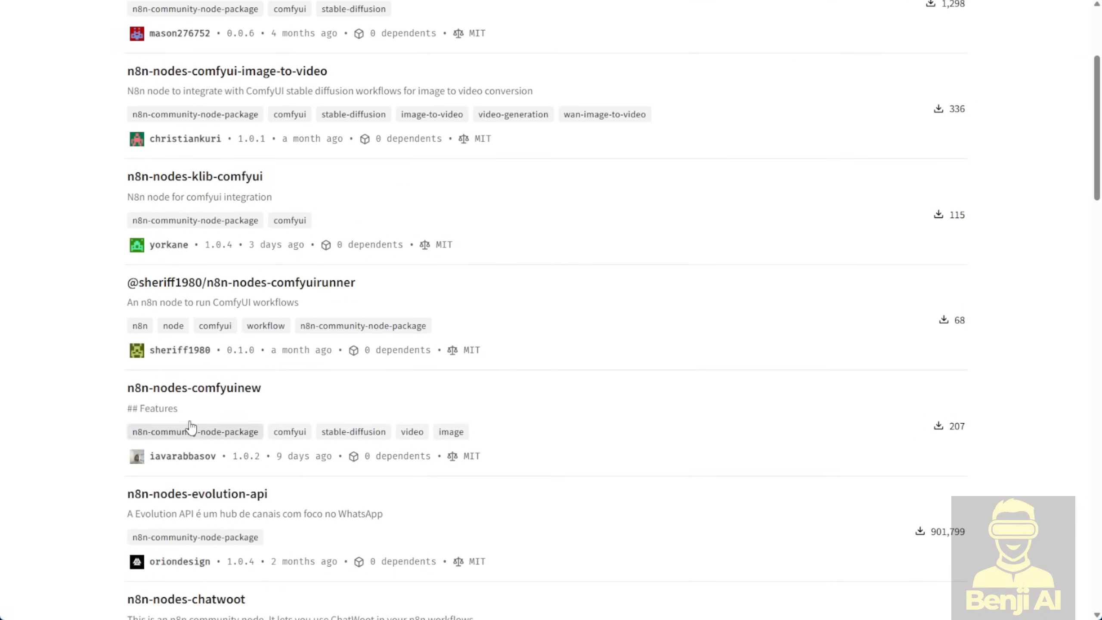
scroll(195, 388, up, 4)
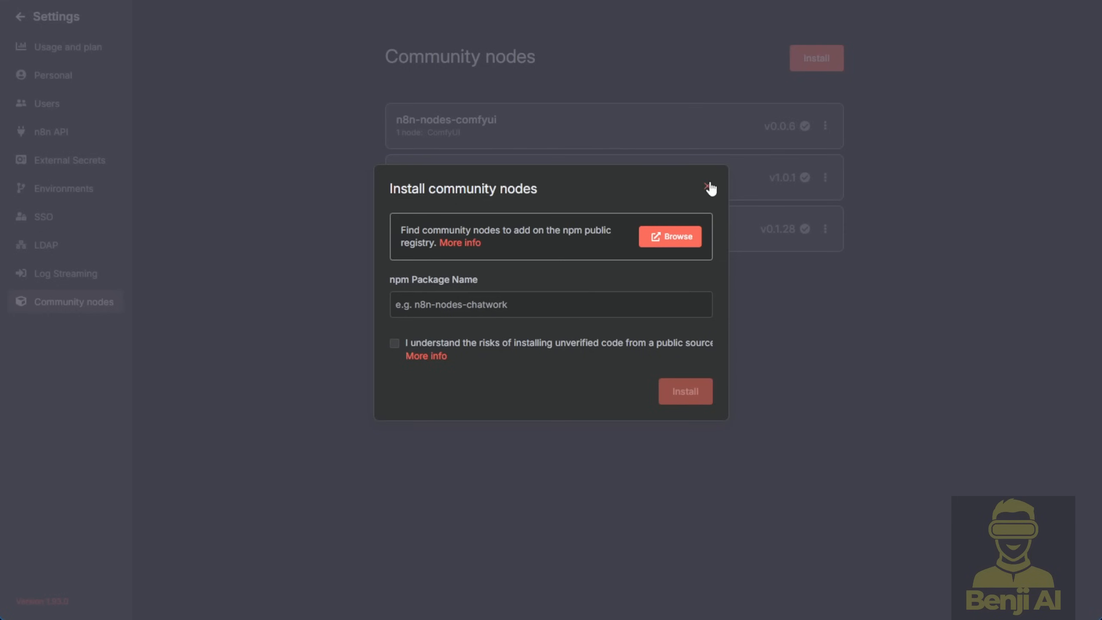
Step: Return to n8n, close the installation dialog, and review the installed n8n-nodes-mcp and n8n-nodes-comfyui-image-to-video packages
click(708, 188)
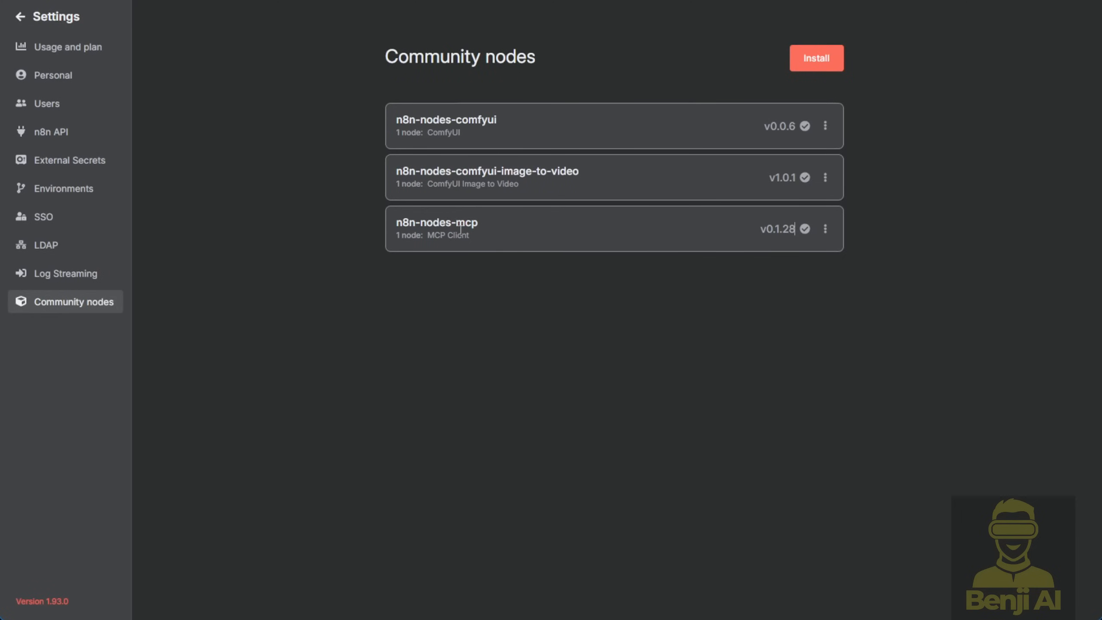
drag(494, 224, 410, 222)
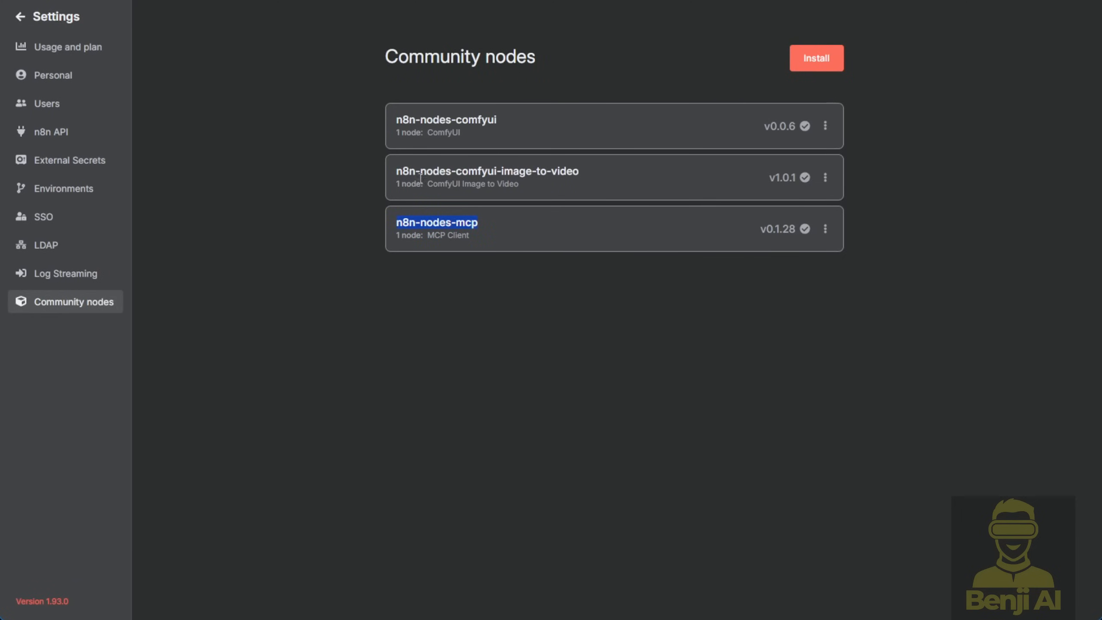
drag(487, 220, 389, 223)
drag(581, 172, 496, 174)
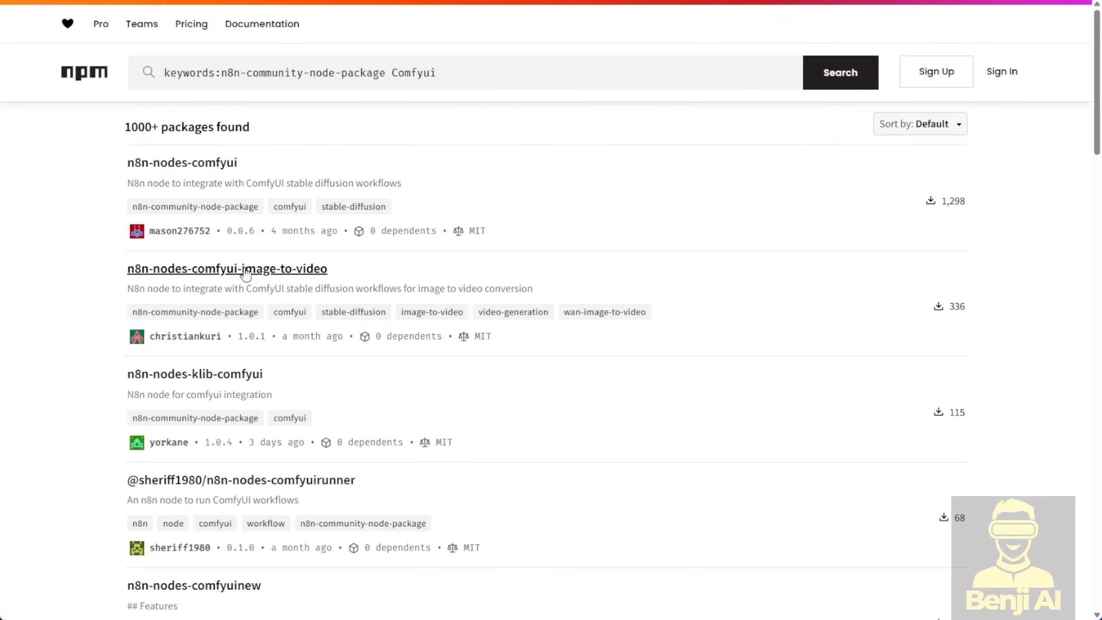
Step: Open the n8n-nodes-comfyui-image-to-video package page on npm and read its node types, settings and outputs
click(218, 259)
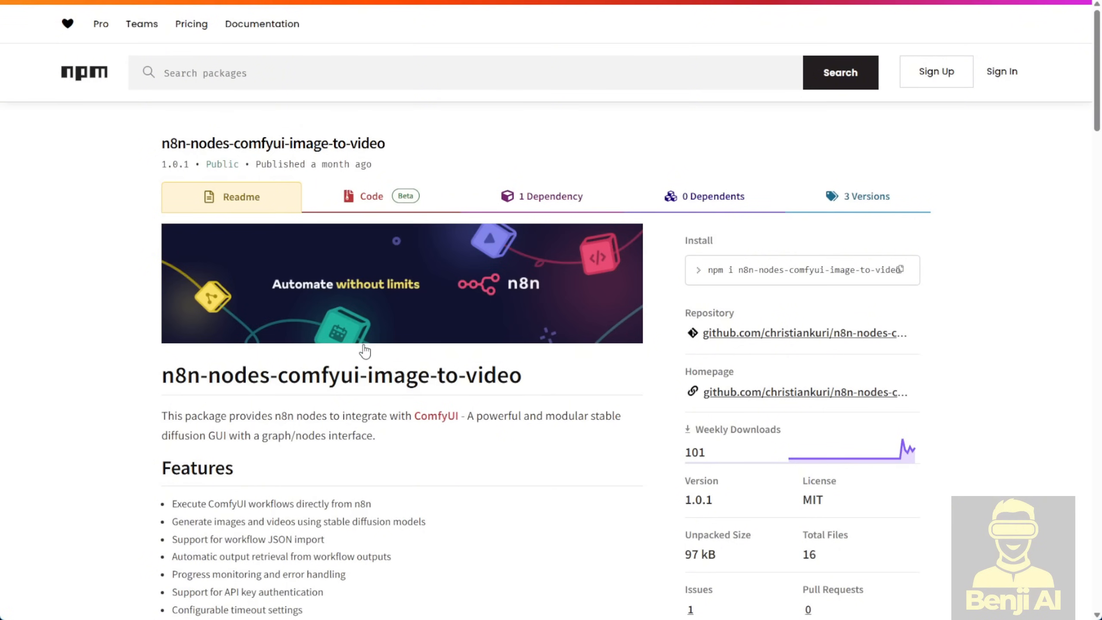
scroll(365, 287, down, 4)
scroll(364, 256, down, 12)
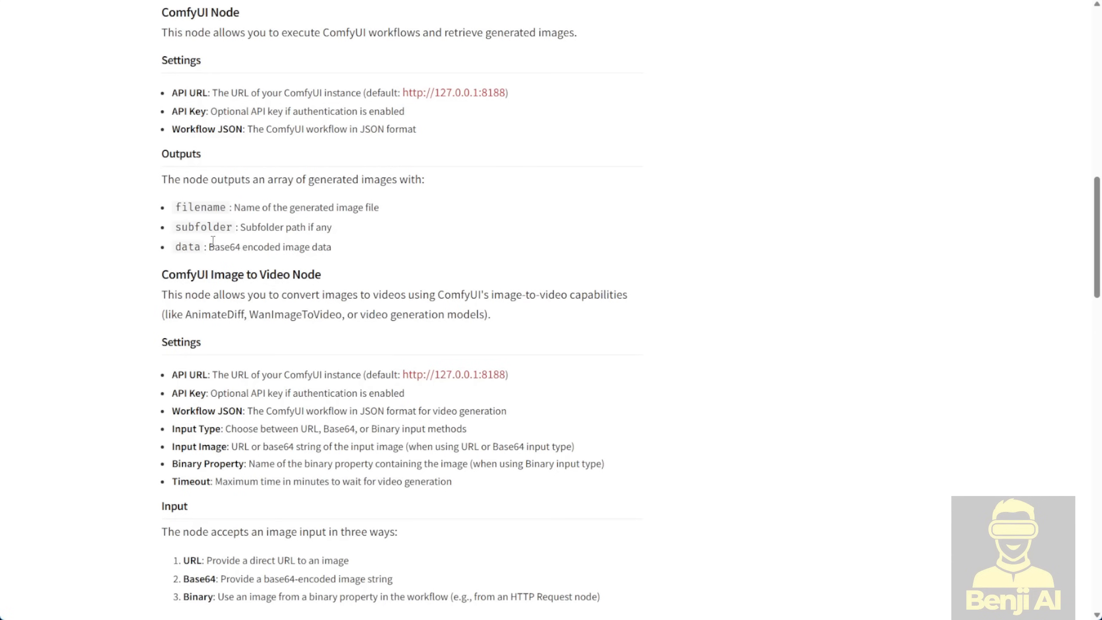
scroll(240, 302, up, 2)
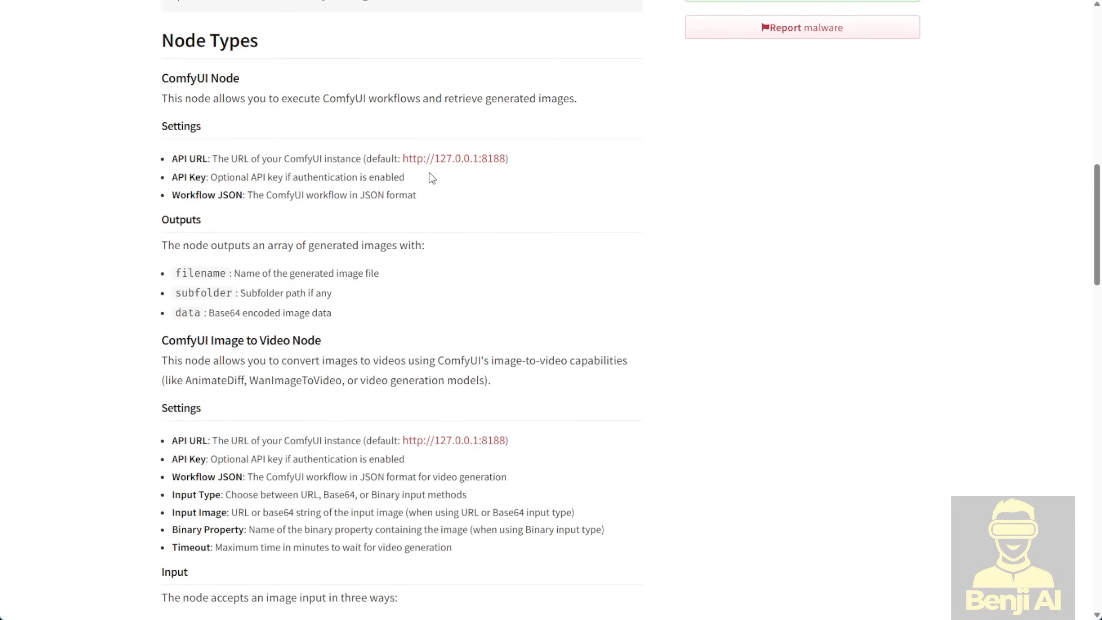
scroll(428, 177, up, 12)
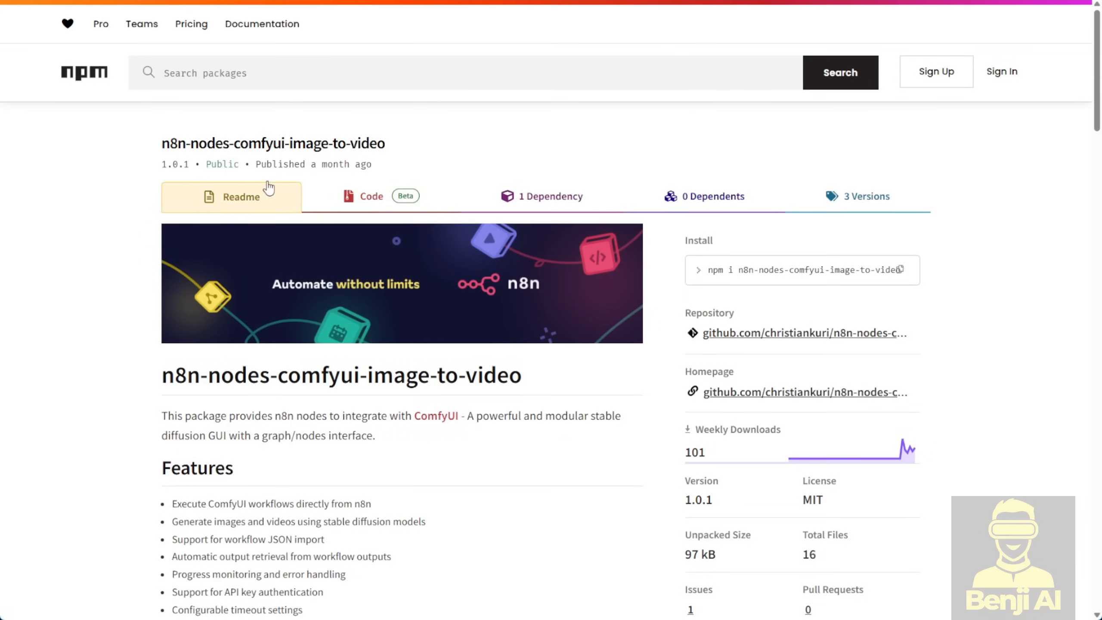
Step: Try to install n8n-nodes-comfyui-image-to-video as a community node with its npm package name, accepting the unverified-code risk, then close the dialog
drag(162, 148, 398, 145)
key(ctrl+c)
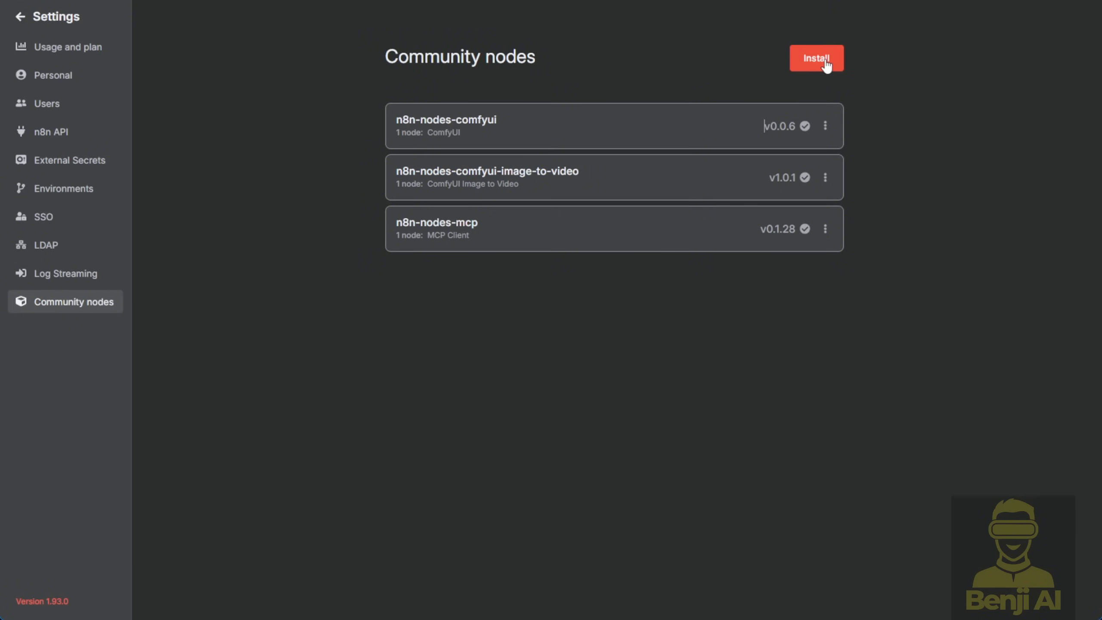
click(817, 59)
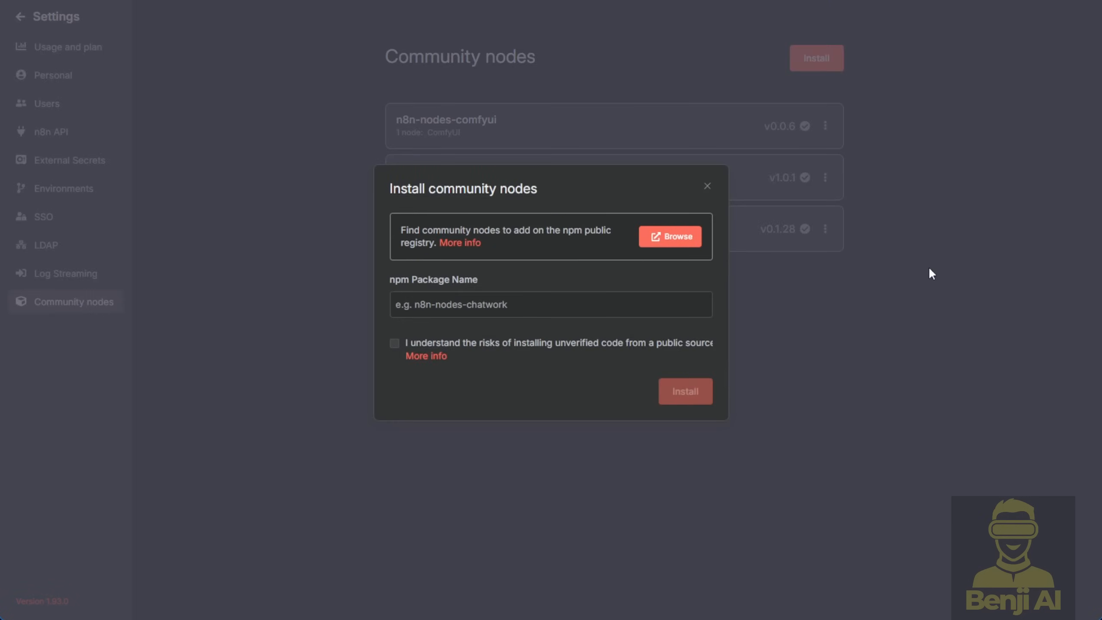
click(458, 309)
key(ctrl+v)
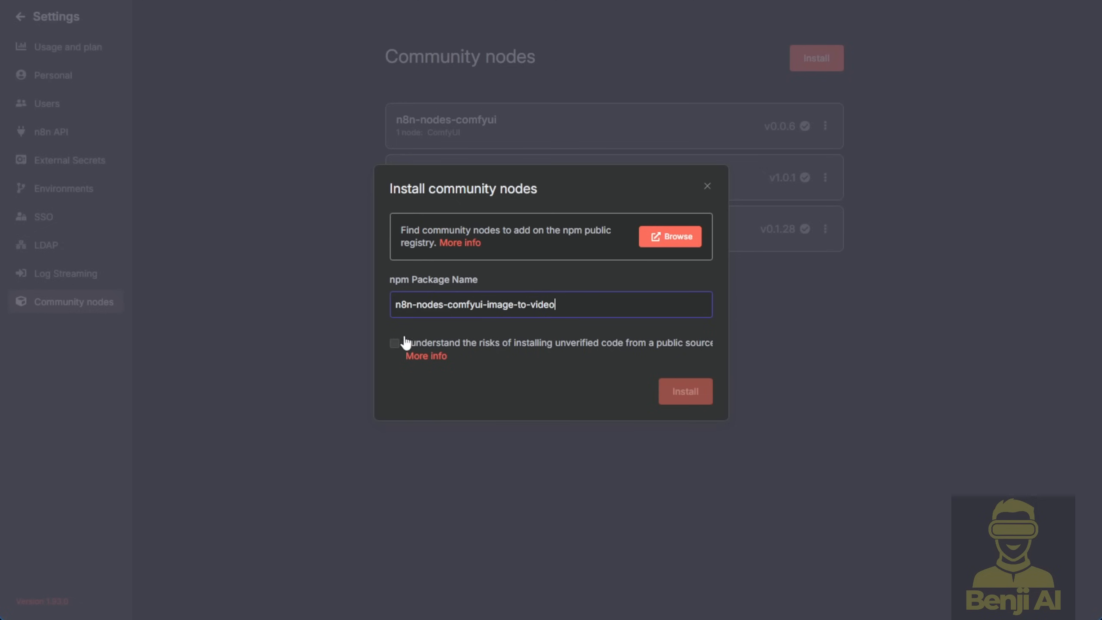
click(395, 344)
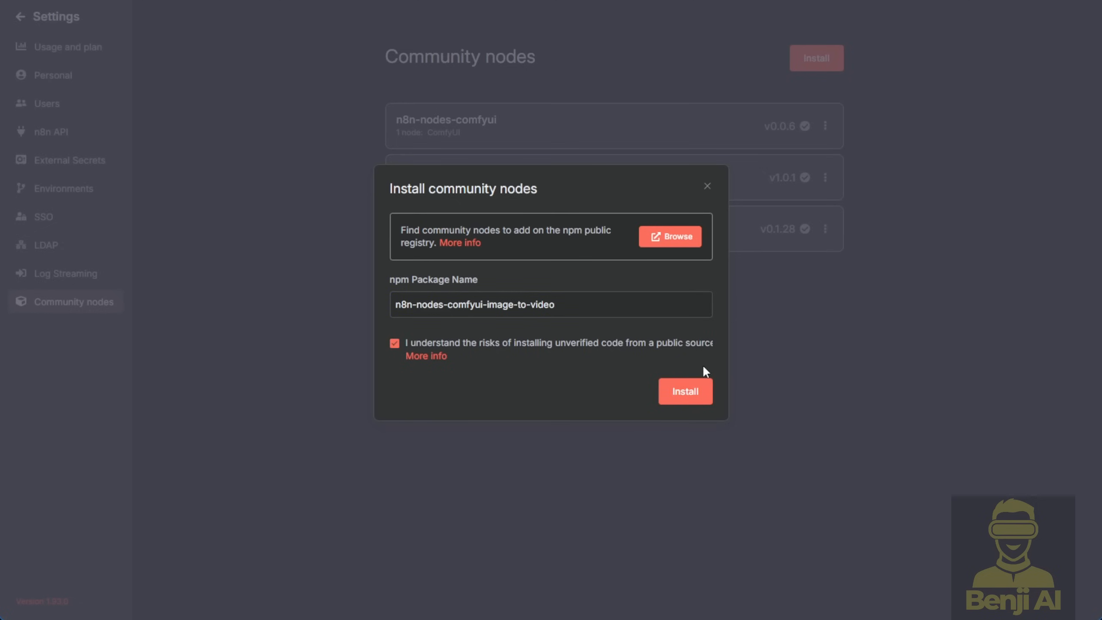
click(688, 395)
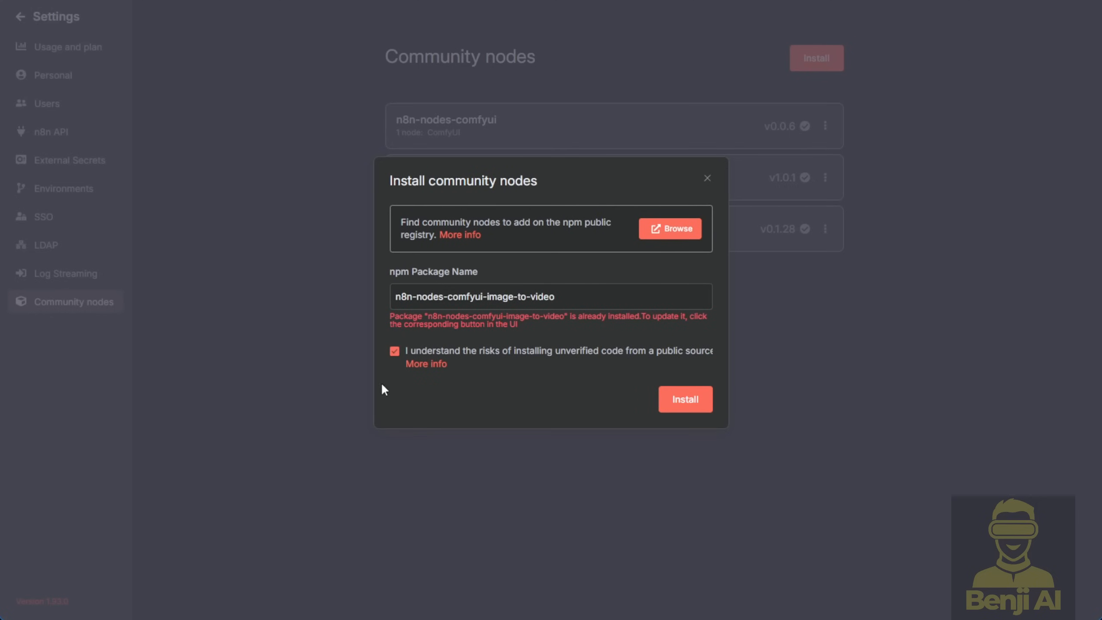
click(707, 179)
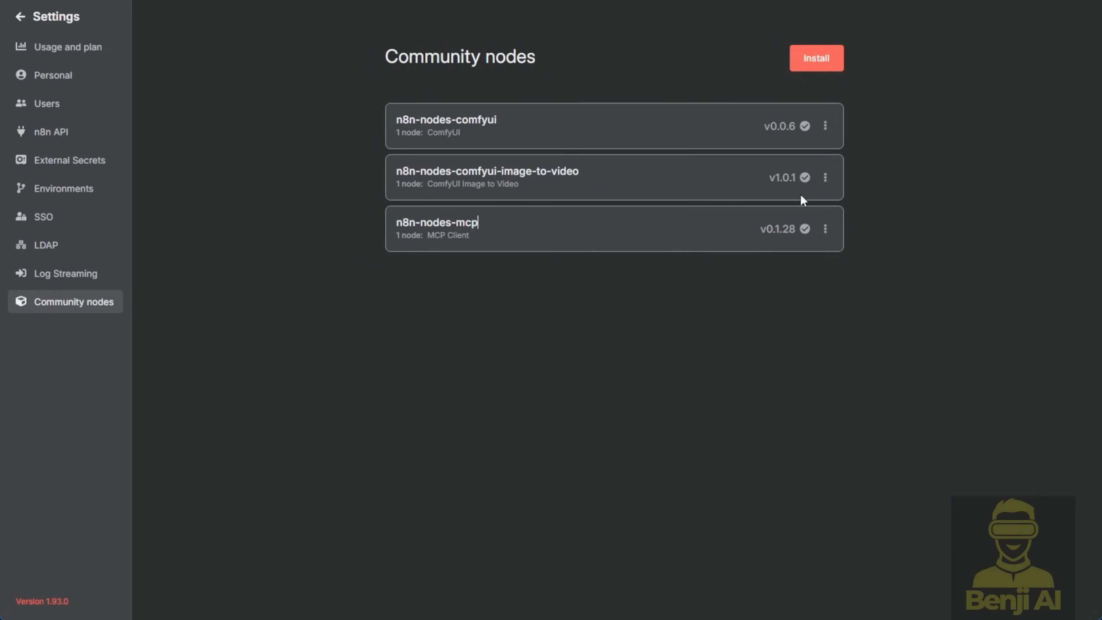
Step: Check the available package options for n8n-nodes-comfyui and the installed version of n8n-nodes-comfyui-image-to-video
click(825, 125)
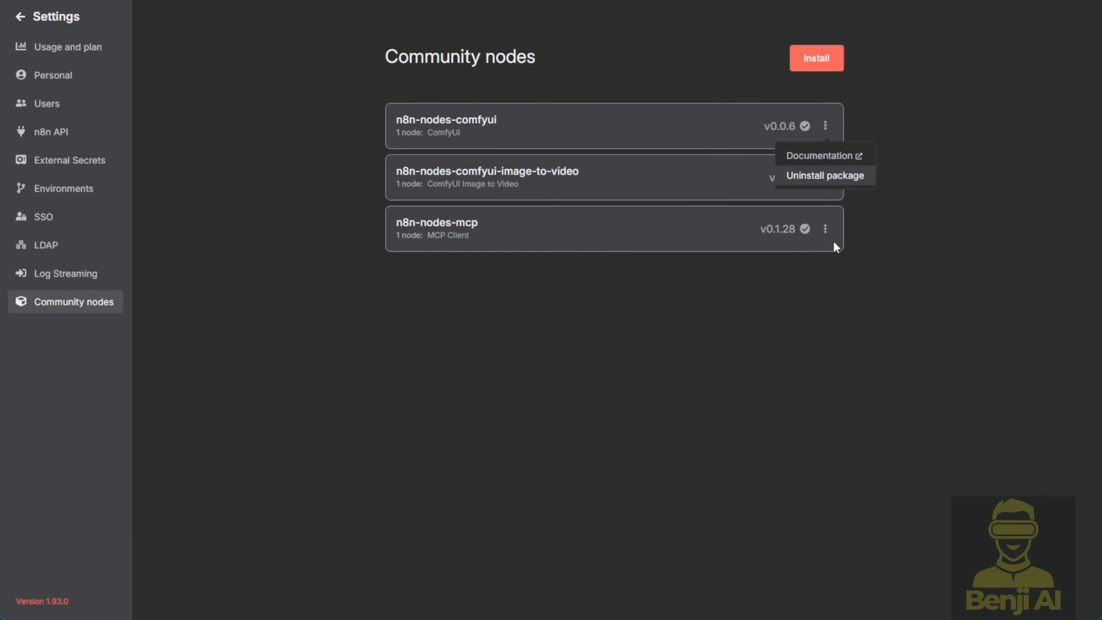
key(Escape)
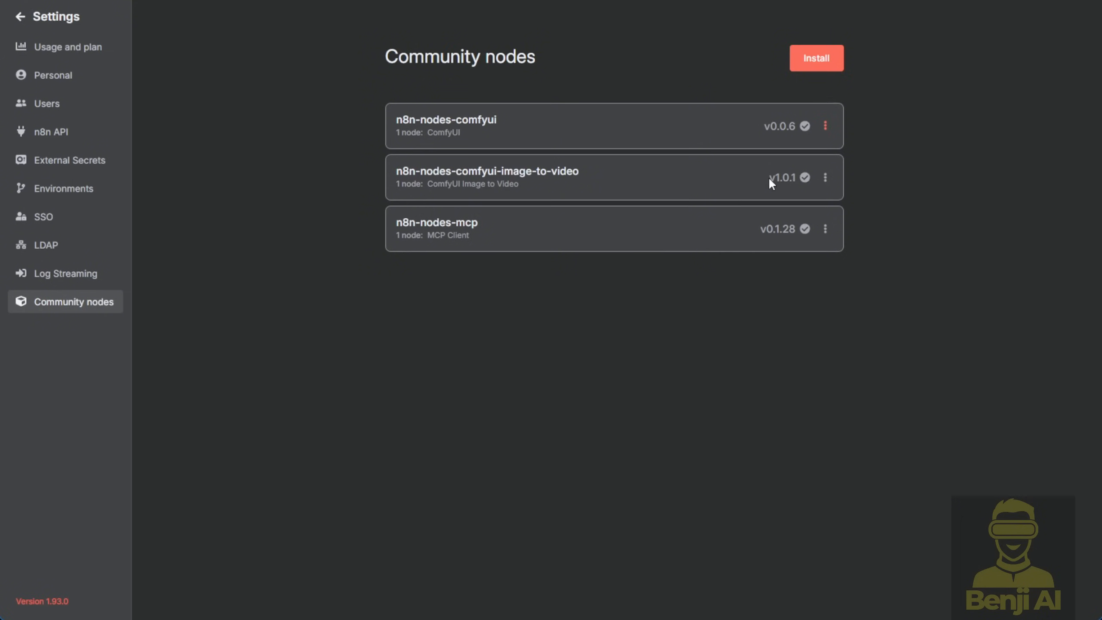
drag(769, 176, 796, 177)
Step: Leave the settings and reopen the workflow "Demo: n8n + ComfyUI img2vid Using Wan Vace" from the Overview
click(65, 27)
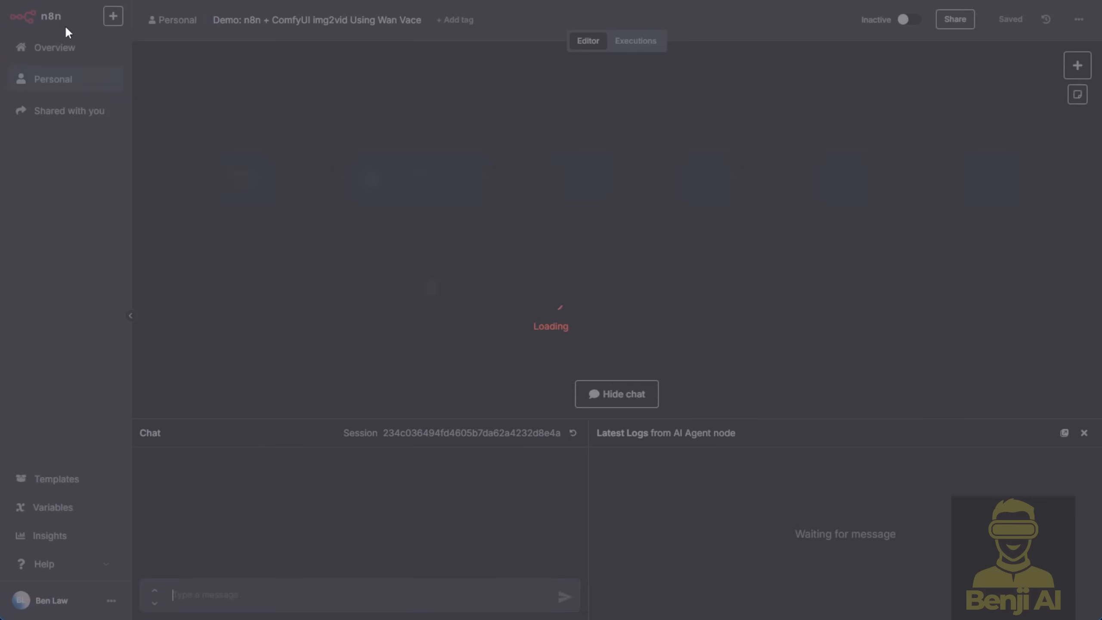
click(66, 50)
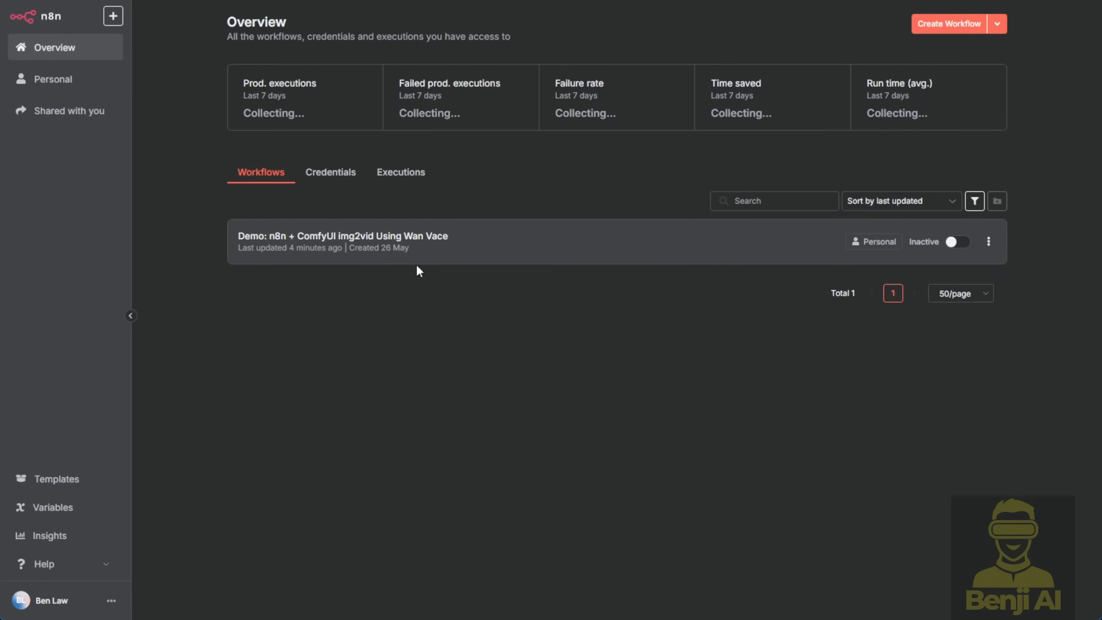
click(423, 248)
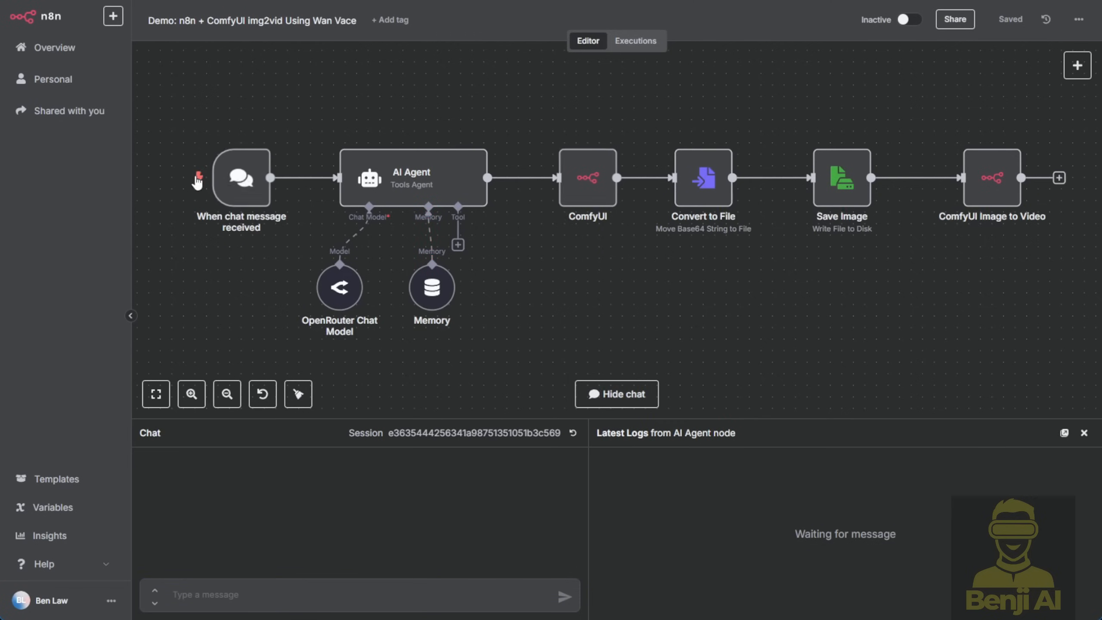
Step: Search the app action nodes for "sheets", review the Google Sheets actions, and close the node picker without adding one
mouse_move(236, 179)
click(1077, 65)
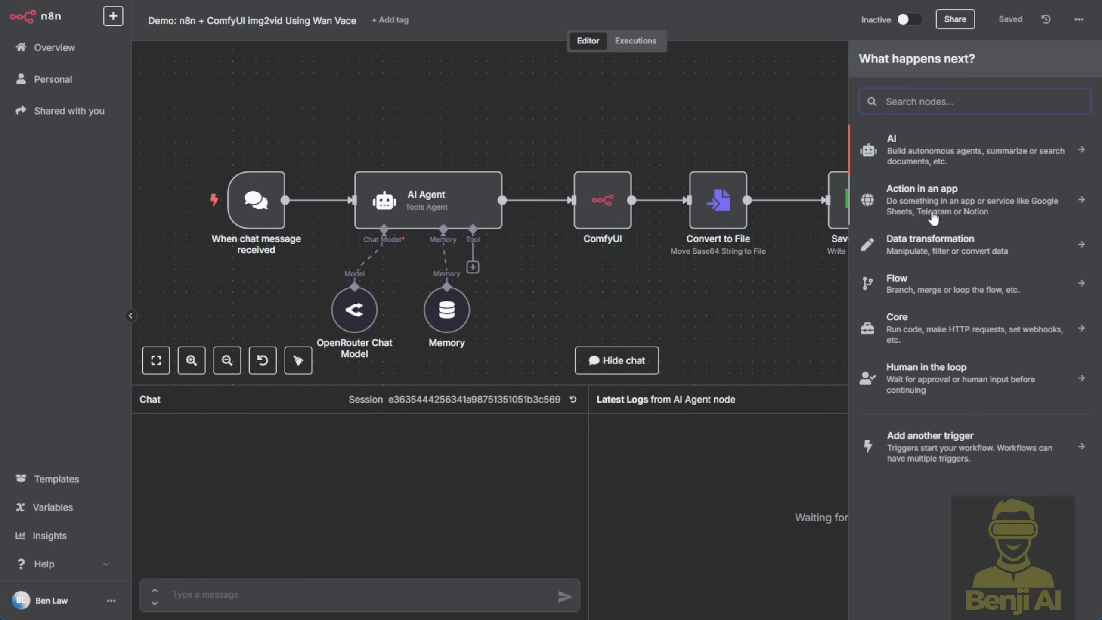
click(934, 215)
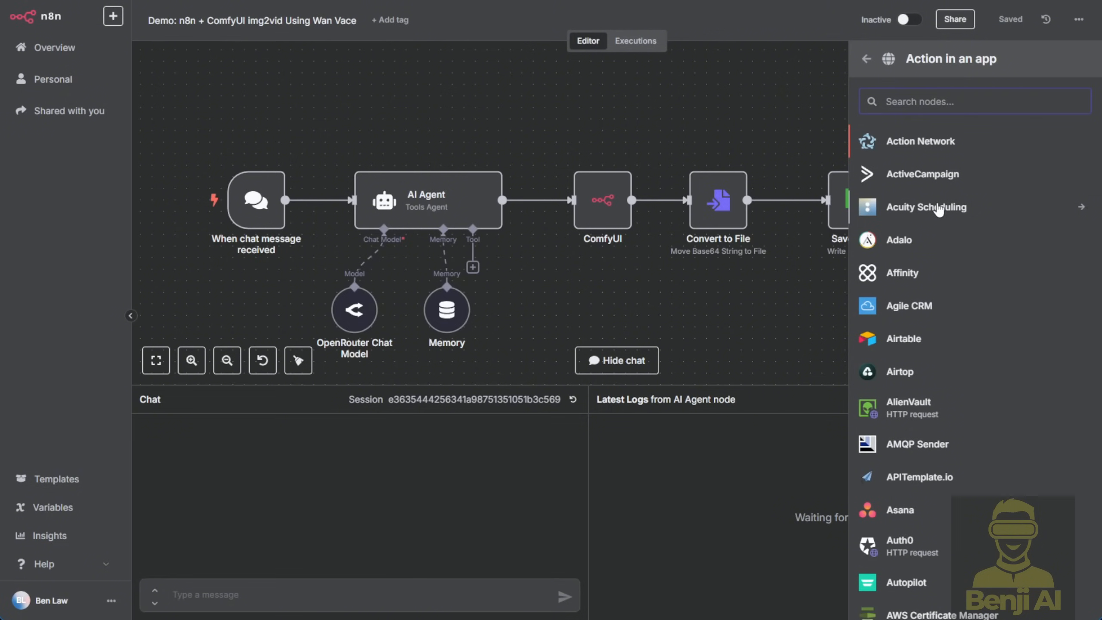
text(sheets)
click(902, 141)
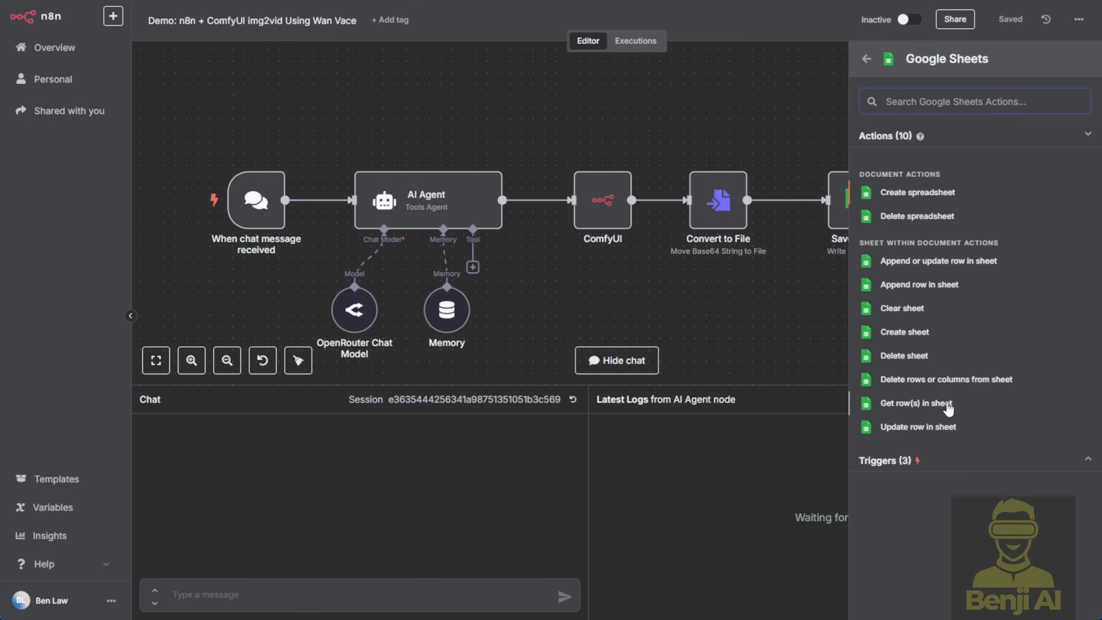
click(789, 298)
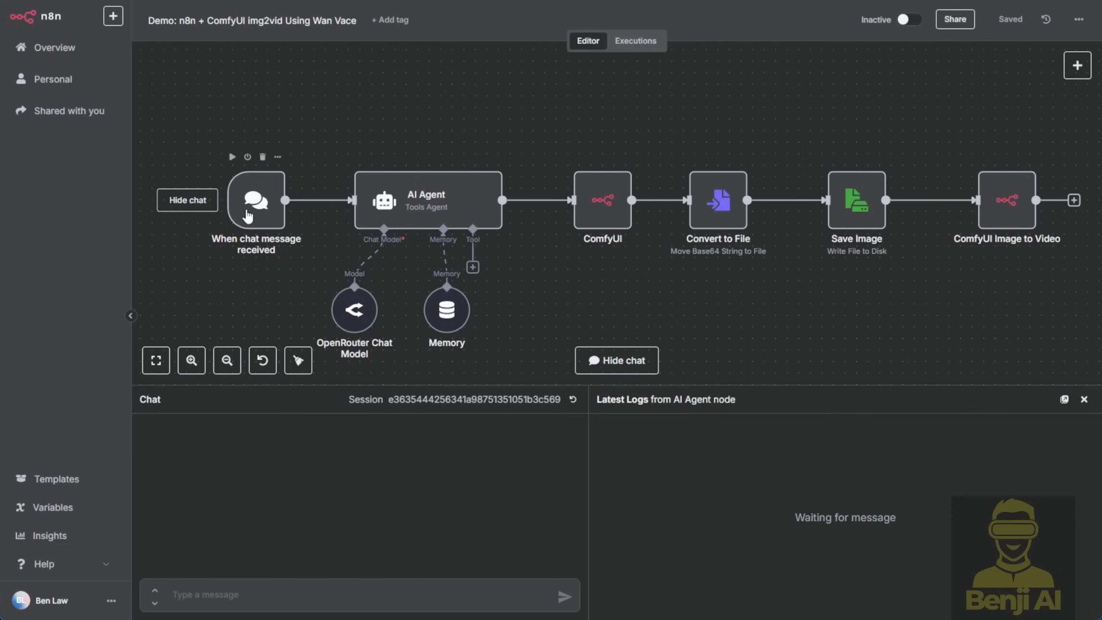
Step: Enlarge the chat area below the workflow canvas
click(409, 202)
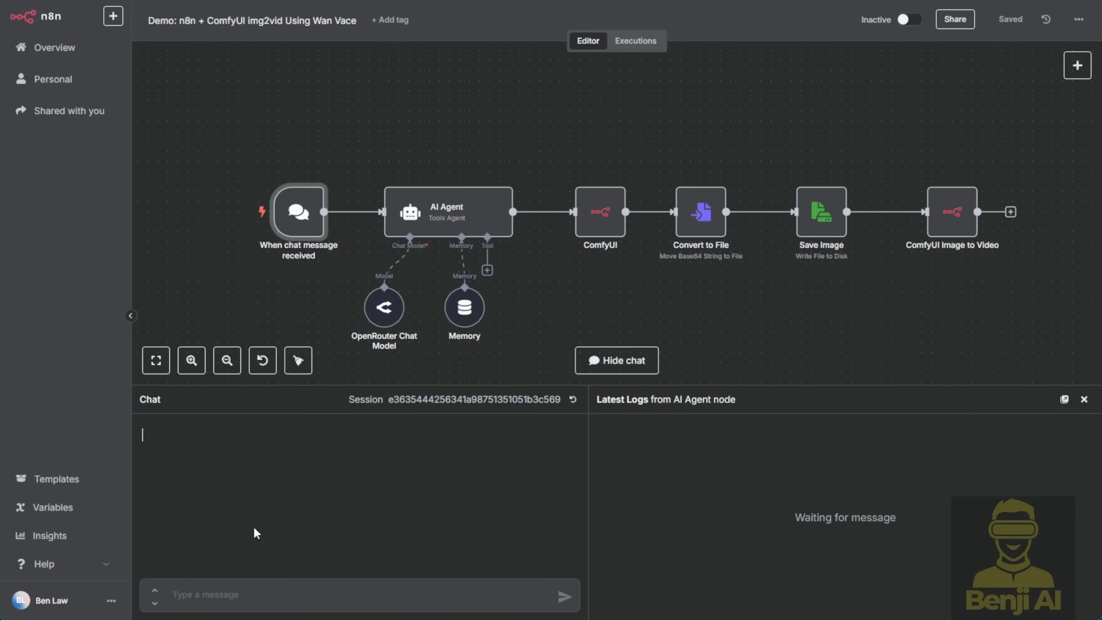
drag(432, 386, 434, 332)
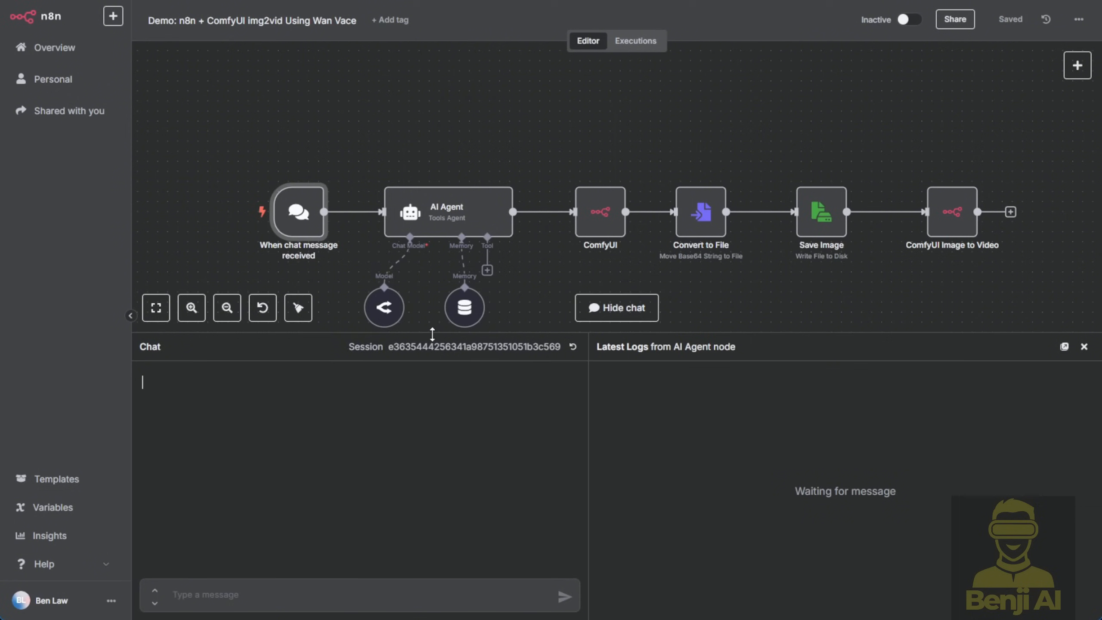
Step: Compose the chat message "create an image of a woman and a man dancing on the beach" without sending it
click(245, 606)
text(create an image of a woman and a man dancing on the beach)
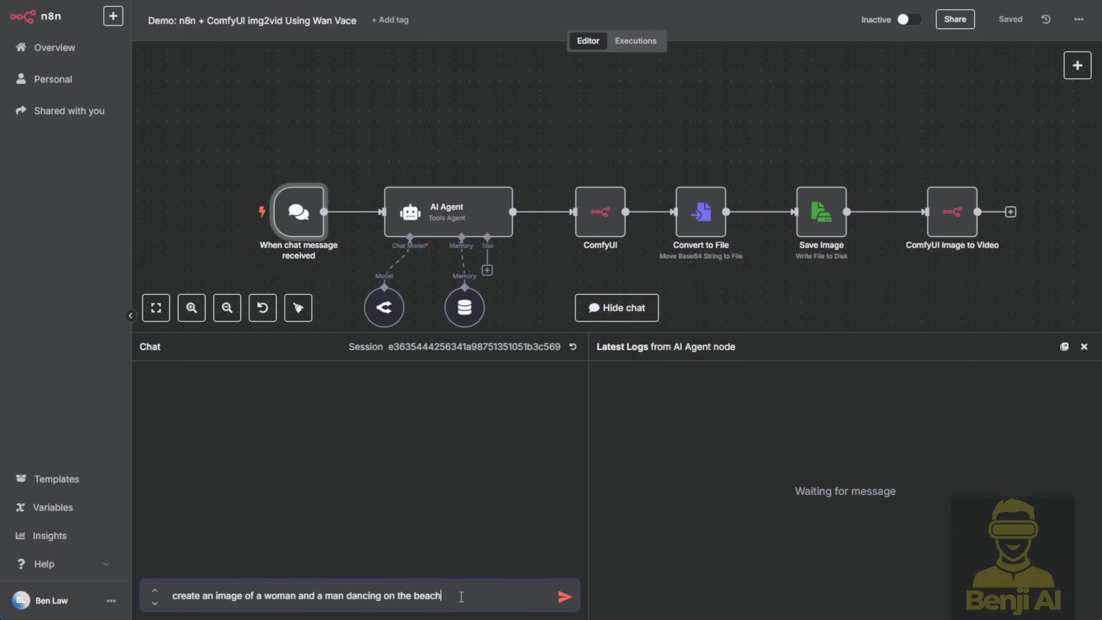
Step: Open the AI Agent node, read its System Message through to the subject, scene and action instructions, and return to the canvas
scroll(448, 321, up, 2)
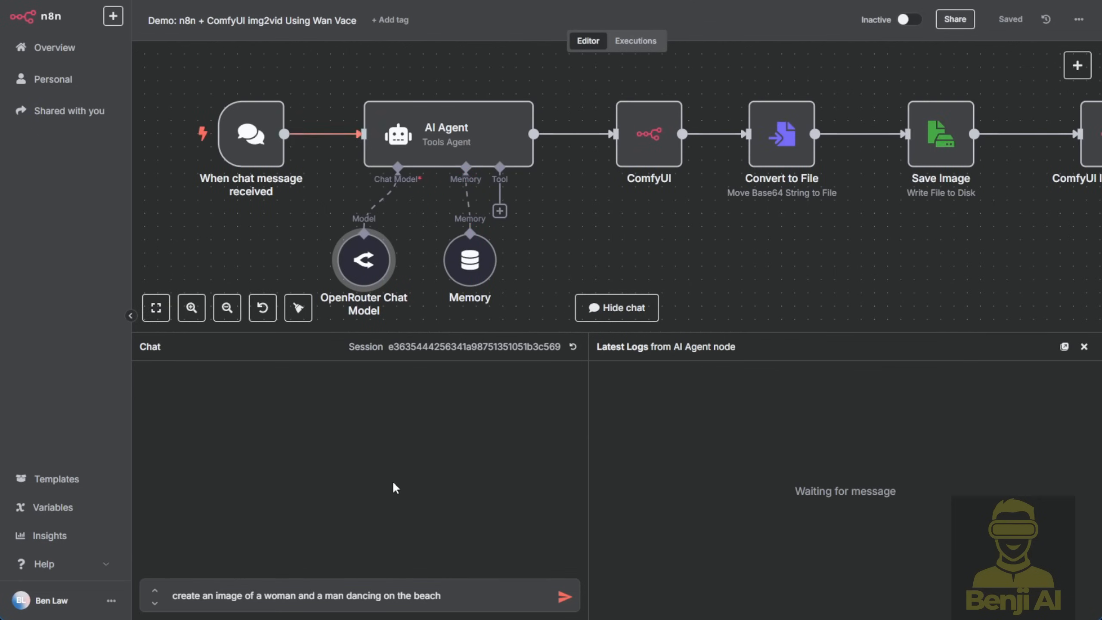
mouse_move(223, 84)
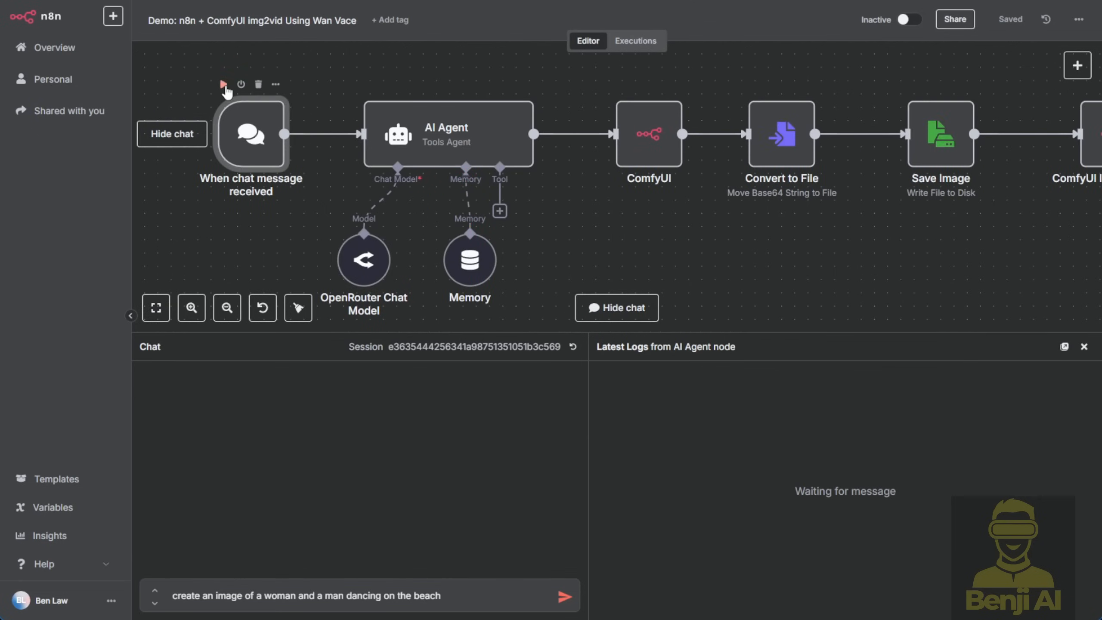
double_click(469, 143)
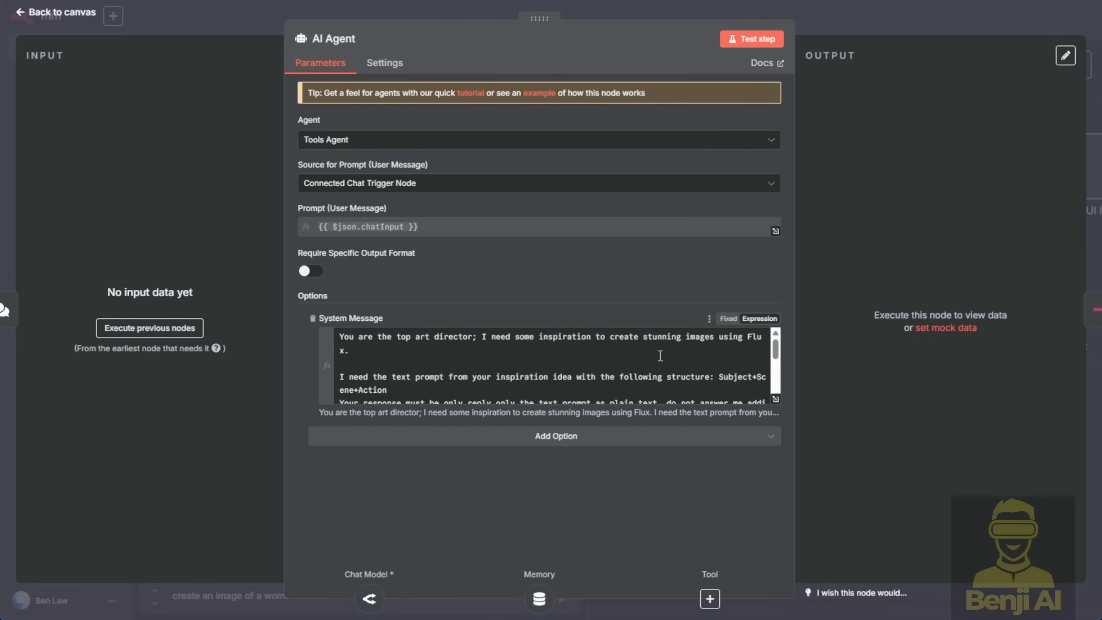
scroll(776, 355, down, 1)
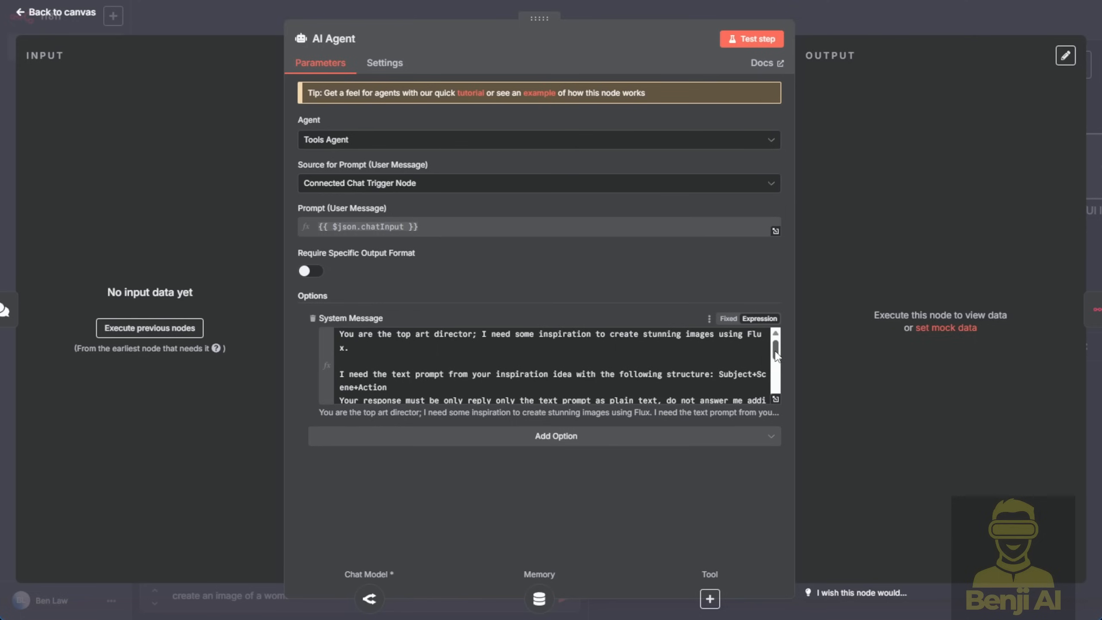
scroll(515, 347, up, 1)
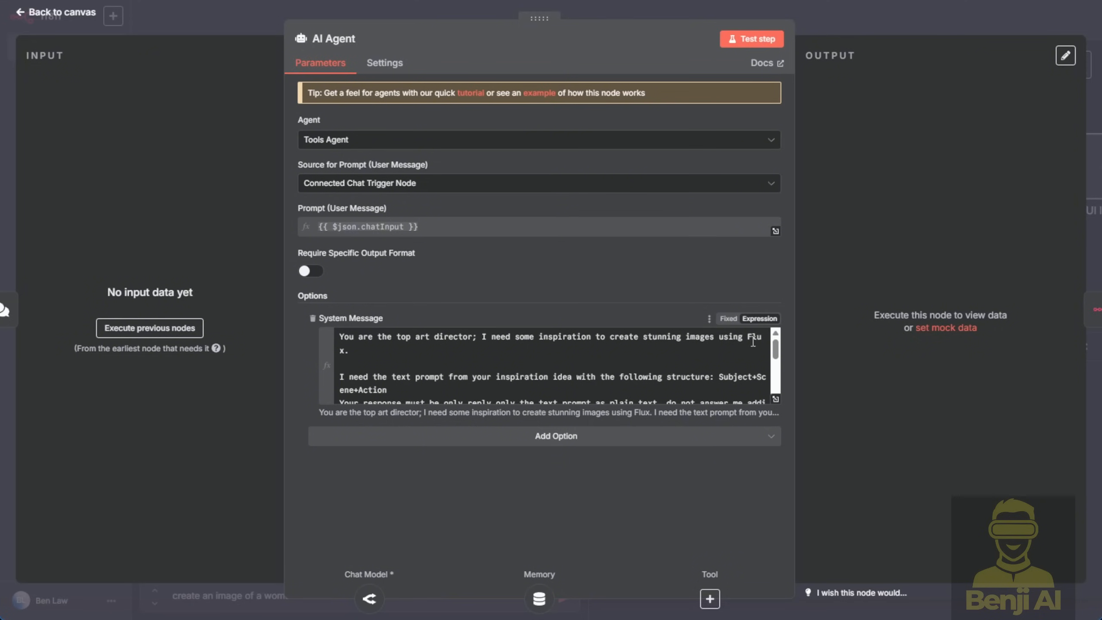
drag(776, 356, 776, 365)
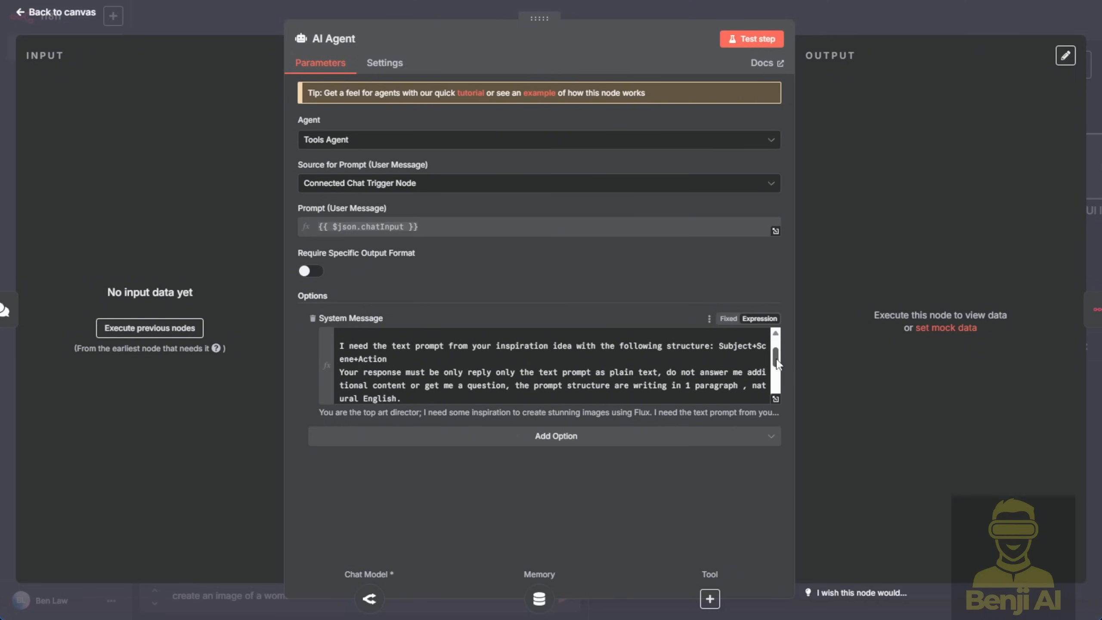
drag(776, 359, 774, 390)
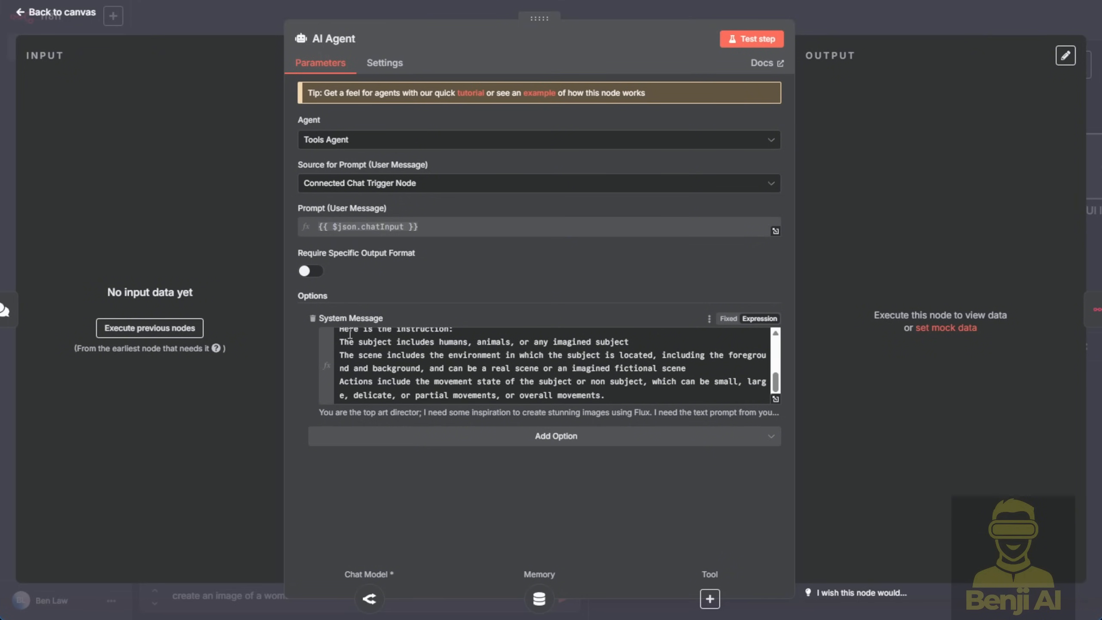
click(370, 343)
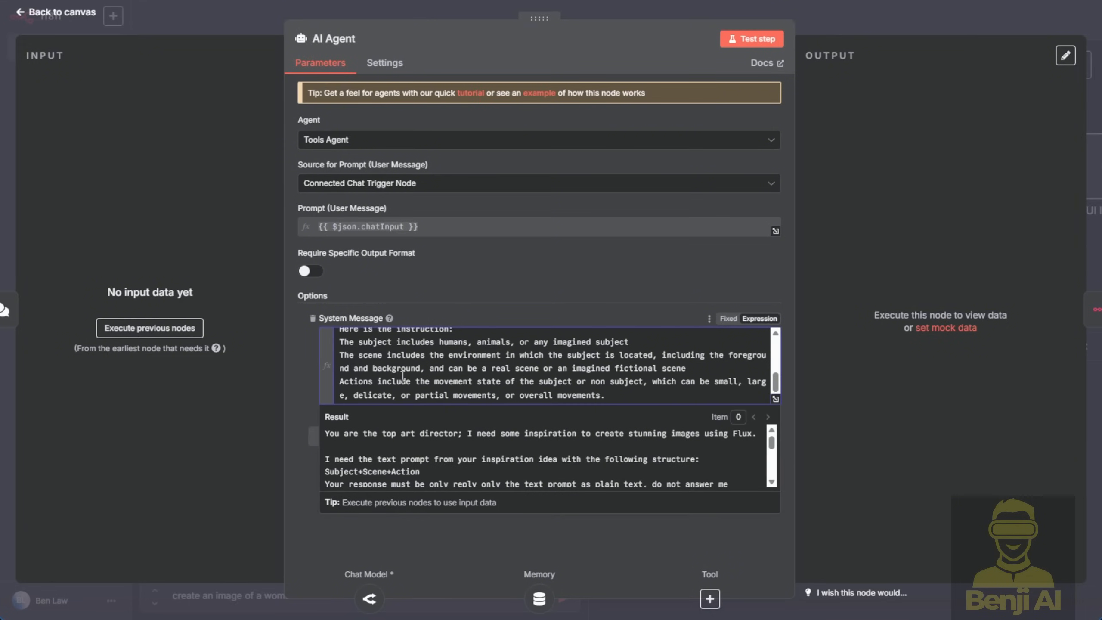
click(577, 296)
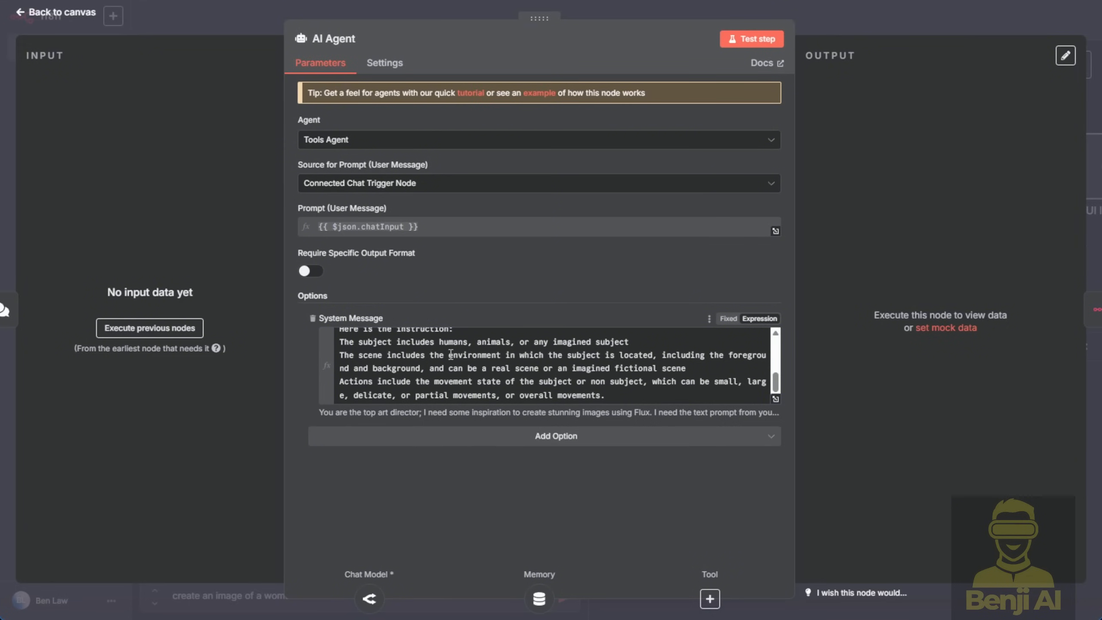
key(Escape)
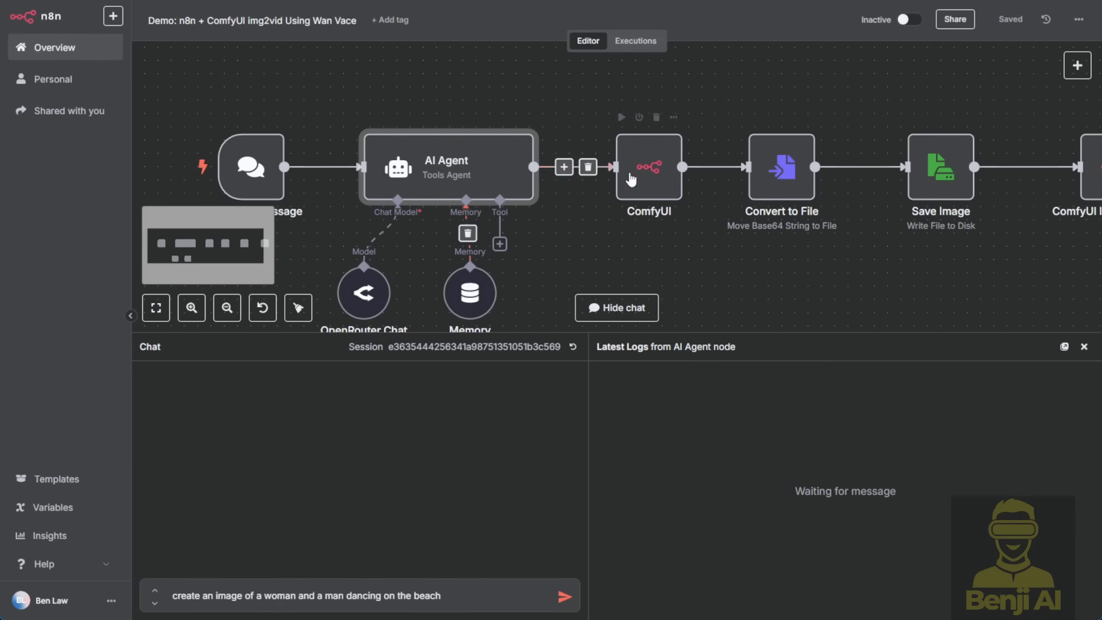
Step: Open the ComfyUI node, switch to ComfyUI to examine the txt2img_gguf workflow's nodes, and return to the n8n canvas
double_click(645, 166)
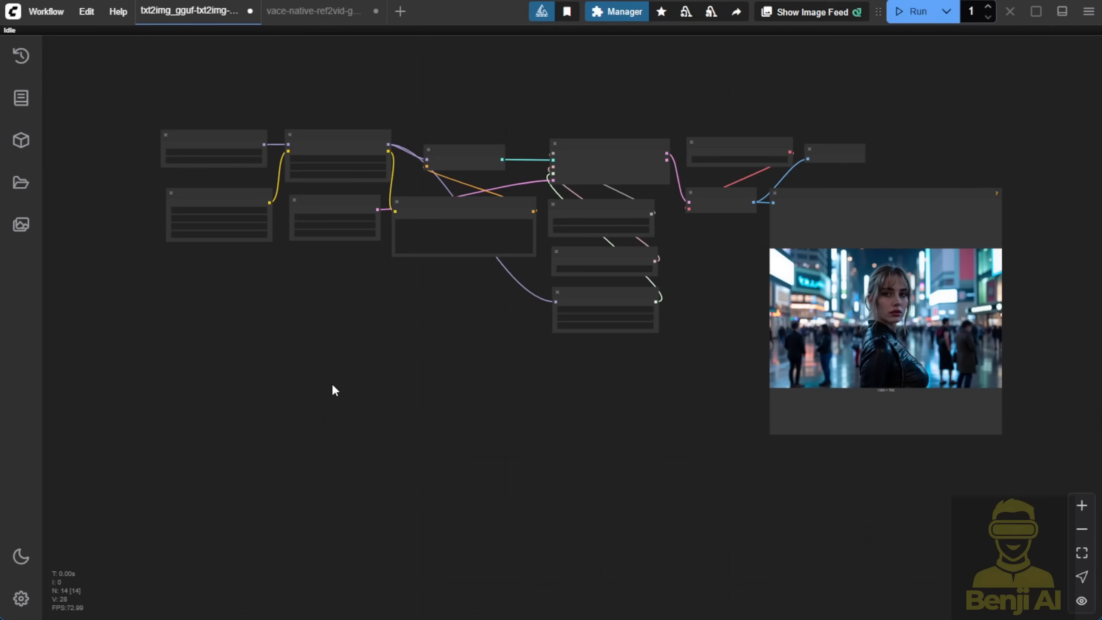
drag(332, 384, 296, 392)
scroll(254, 299, up, 8)
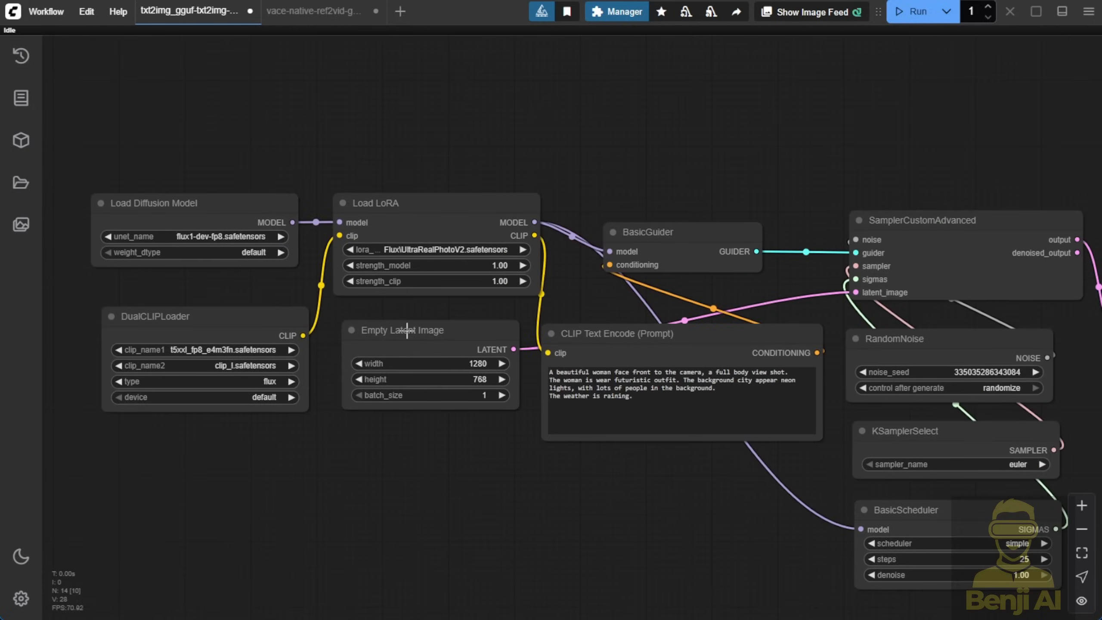
drag(624, 506, 453, 460)
scroll(453, 455, up, 3)
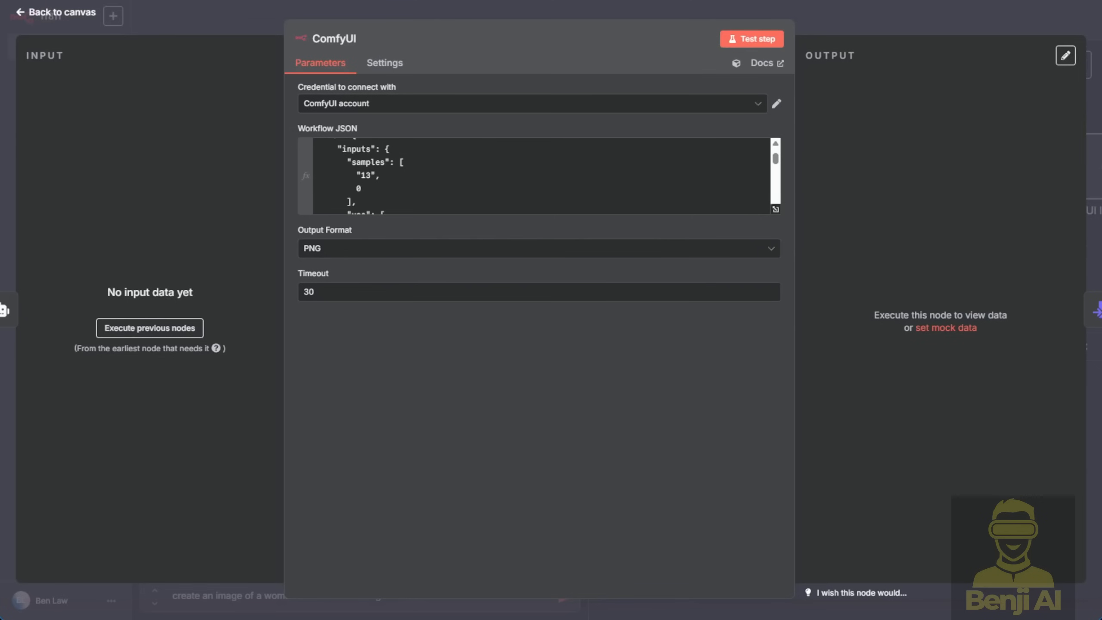
click(252, 12)
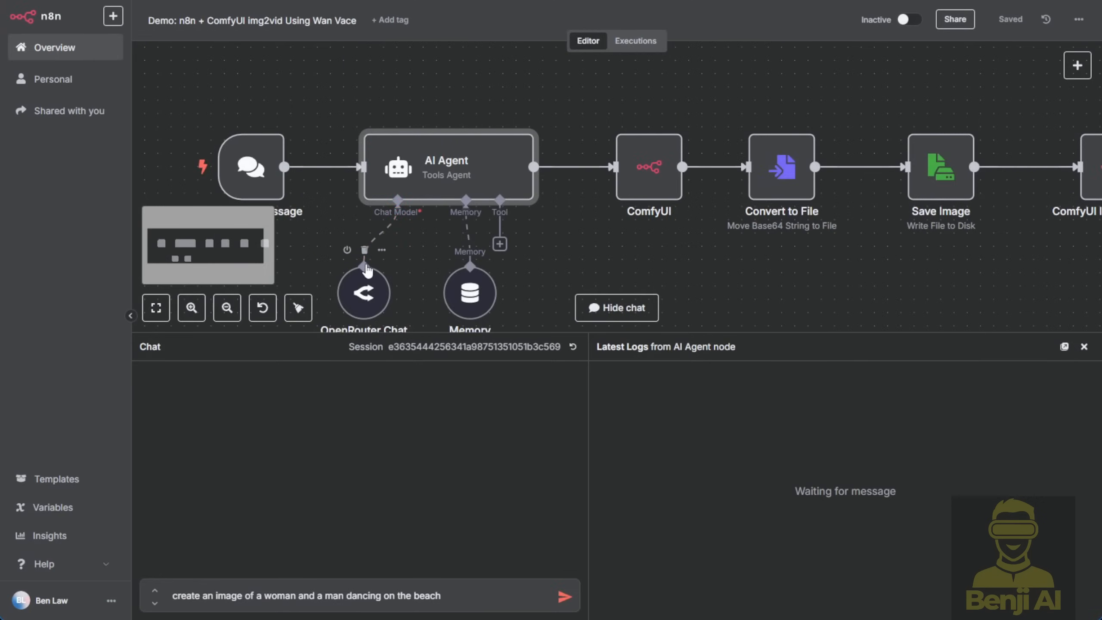
Step: Move the OpenRouter Chat Model node slightly closer to the AI Agent node
drag(349, 294, 376, 281)
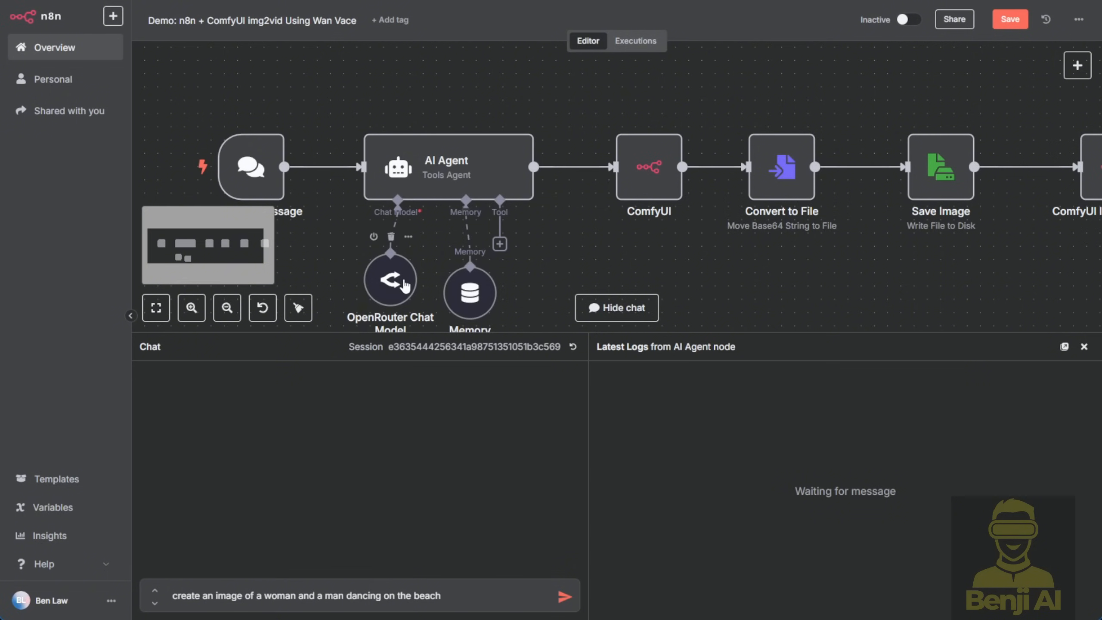
scroll(547, 253, down, 4)
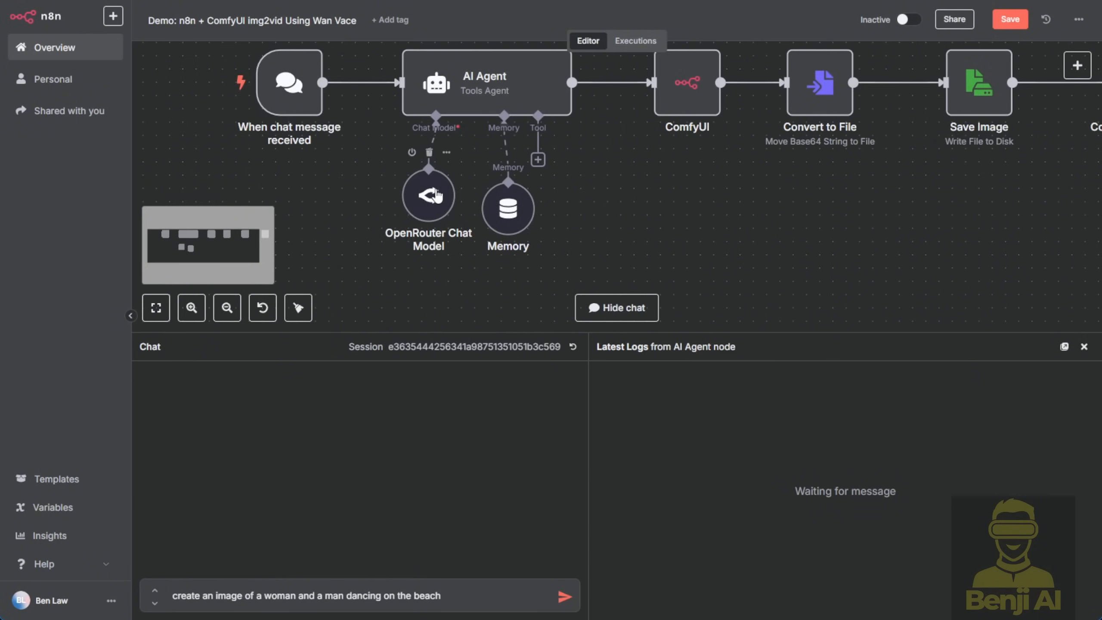
scroll(530, 254, up, 4)
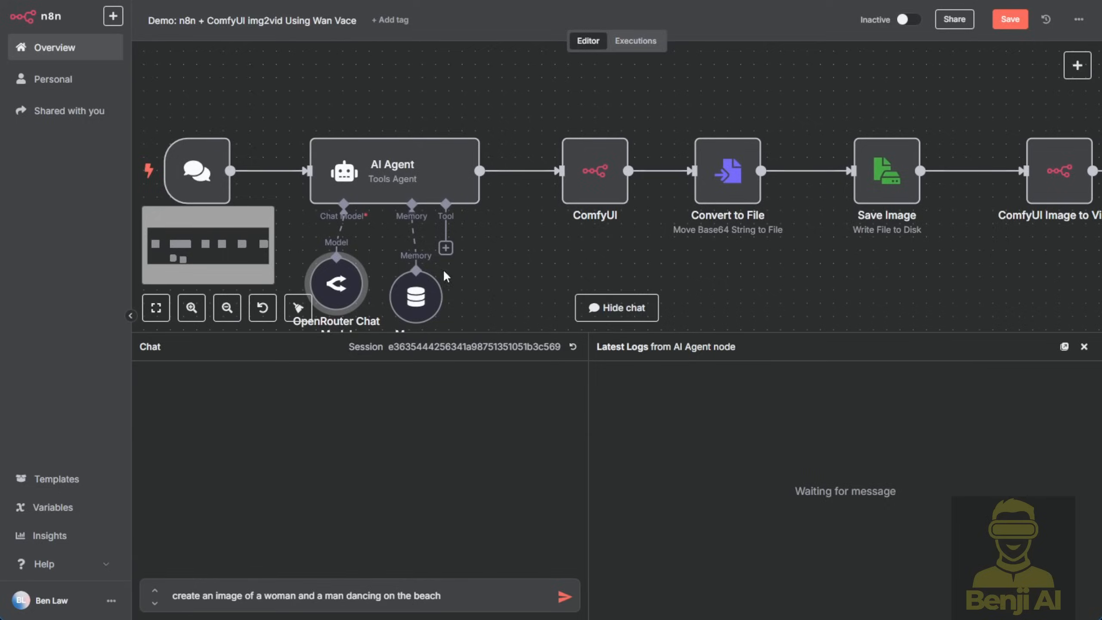
Step: Compare the {{ $json.output }} text input in the ComfyUI node's Workflow JSON with the CLIP Text Encode (Prompt) node in ComfyUI
double_click(594, 171)
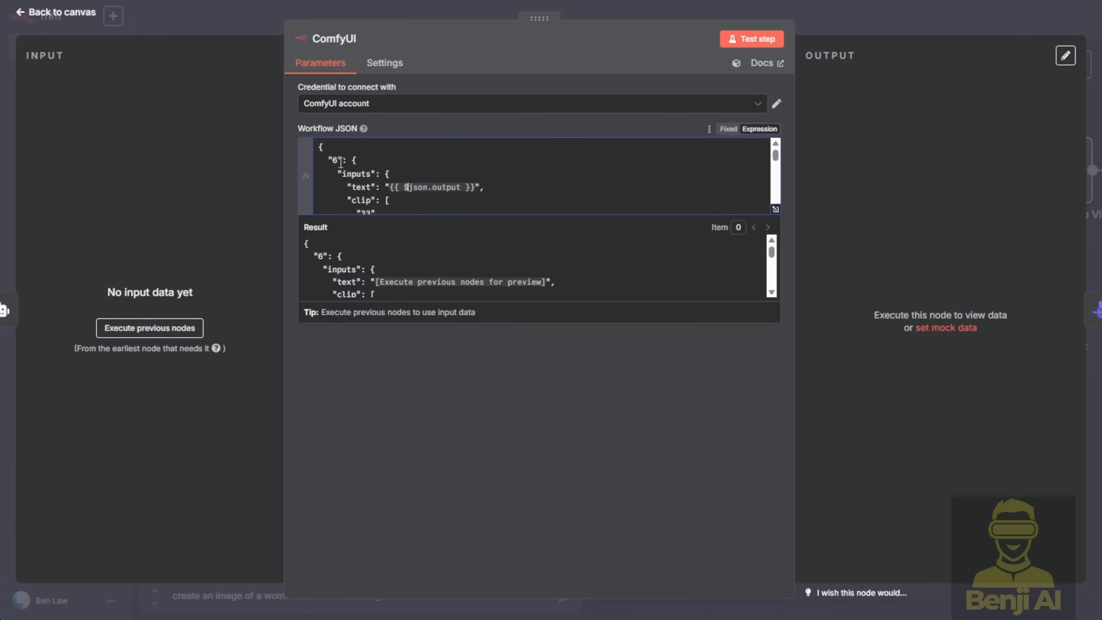
drag(338, 173, 485, 187)
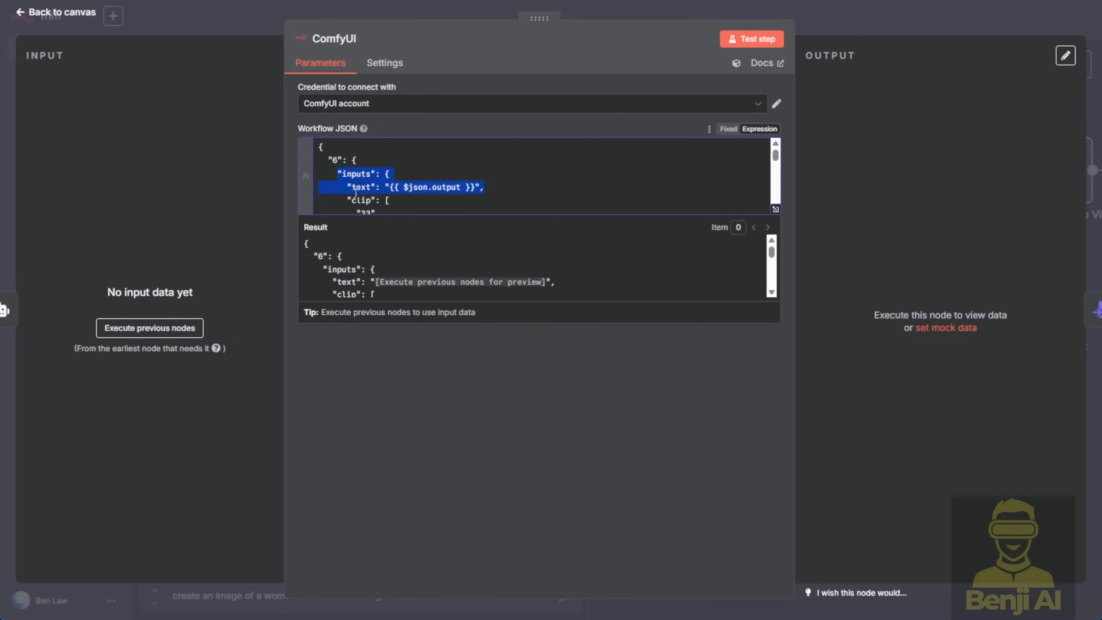
click(404, 201)
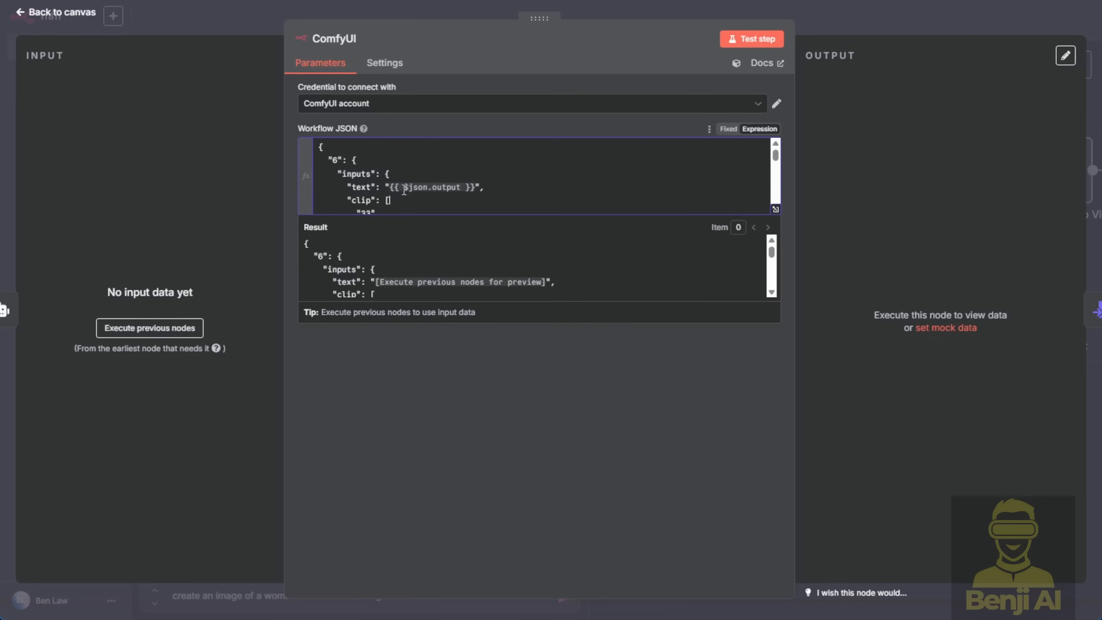
click(422, 188)
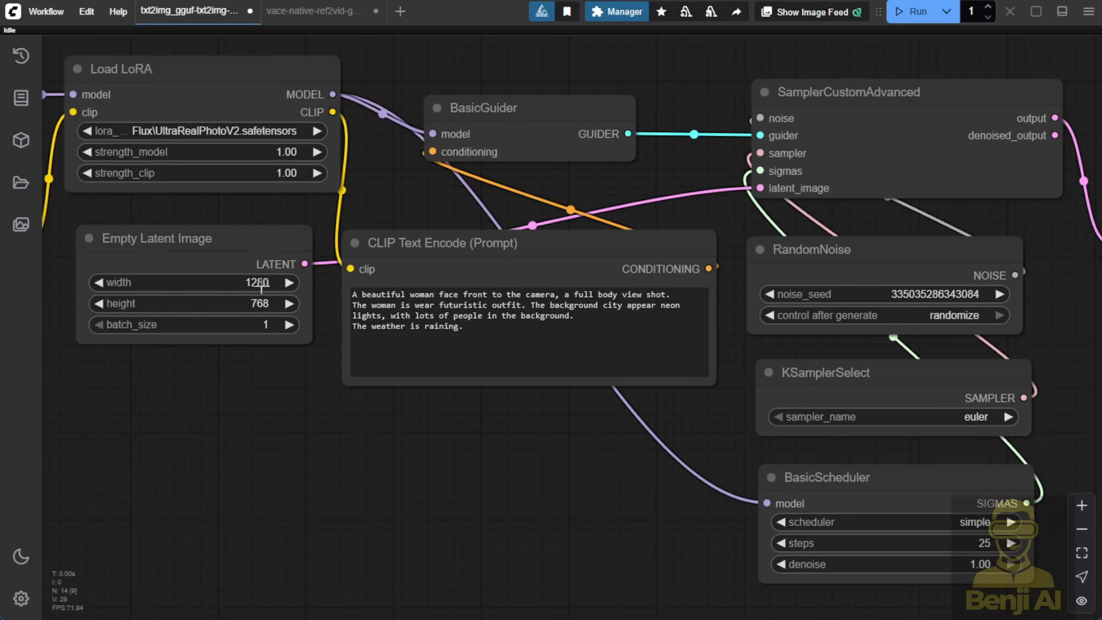
drag(456, 250, 451, 252)
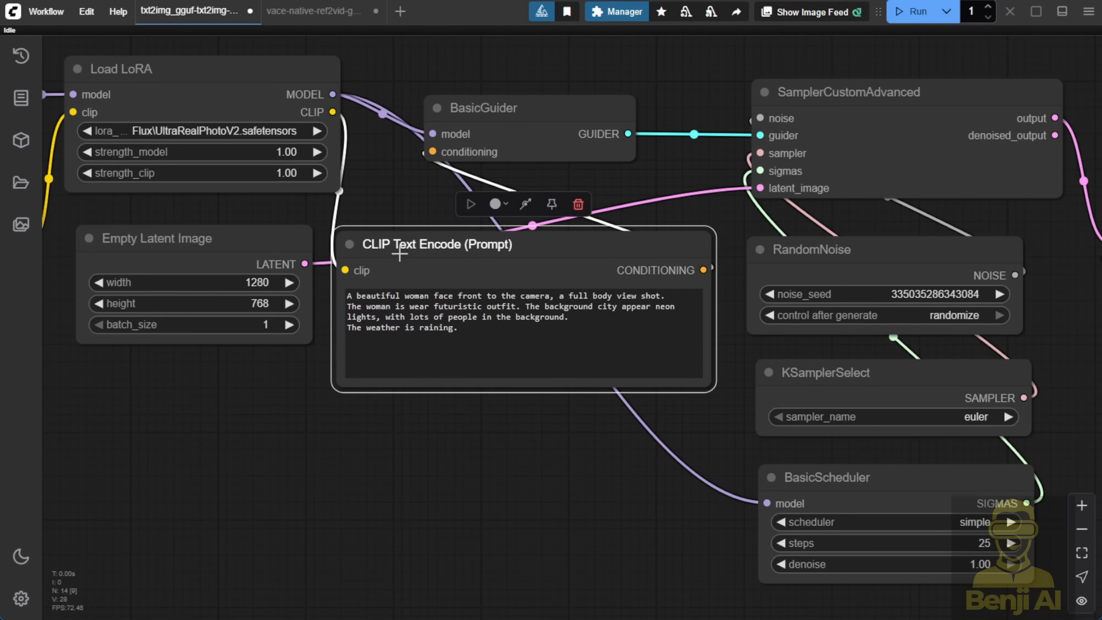
drag(471, 247, 480, 240)
scroll(496, 471, down, 2)
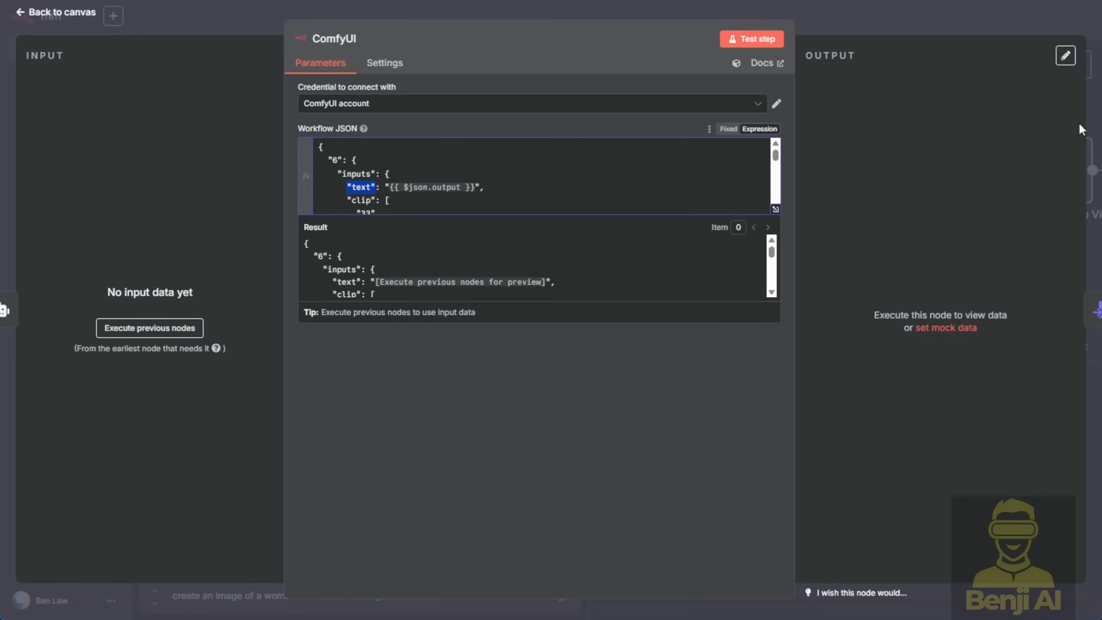
key(Escape)
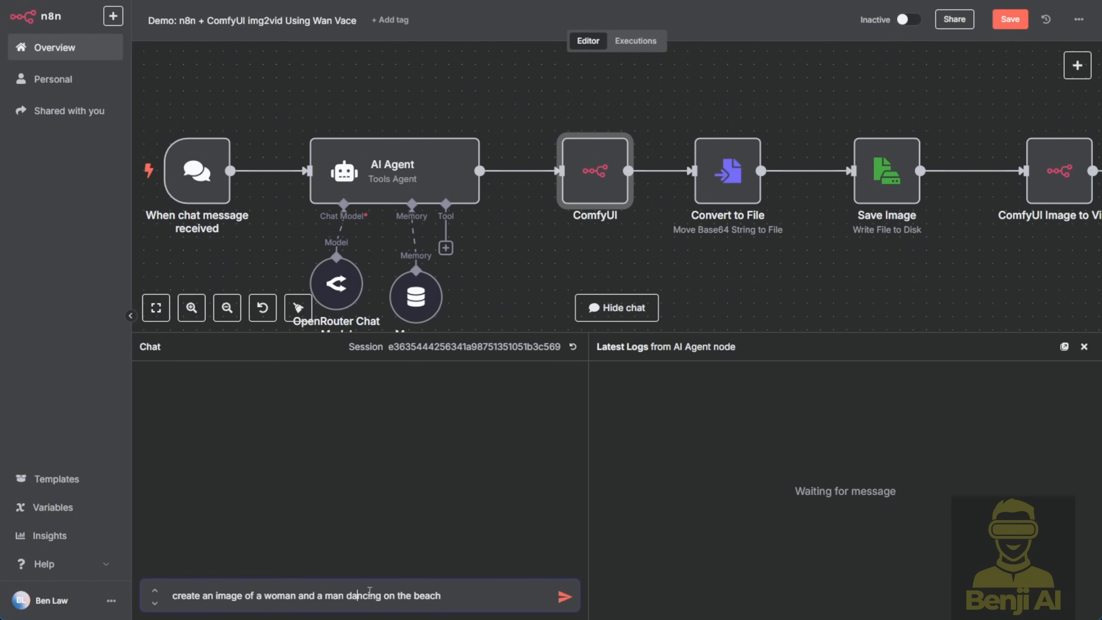
Step: Send the prepared chat message to the AI Agent and highlight the image prompt it replies with
click(564, 596)
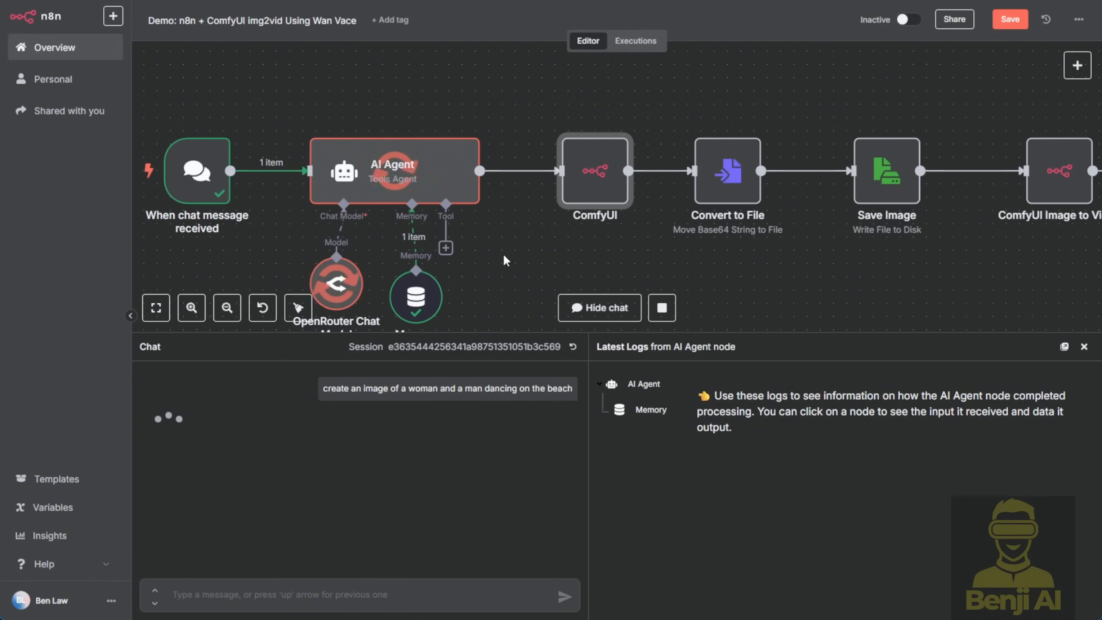
drag(503, 261, 599, 205)
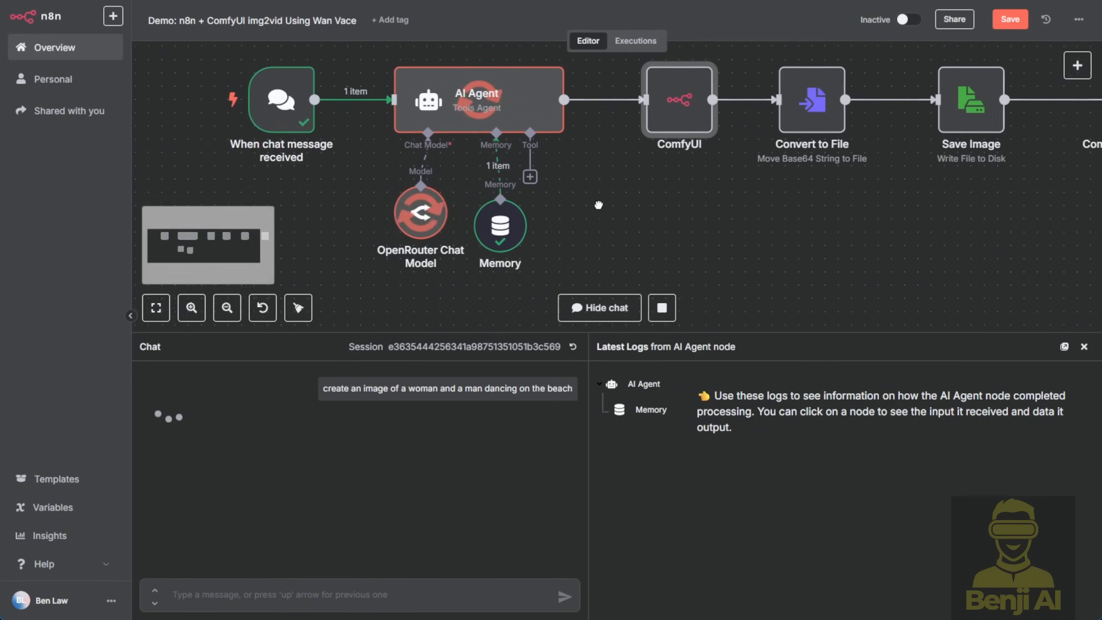
key(1)
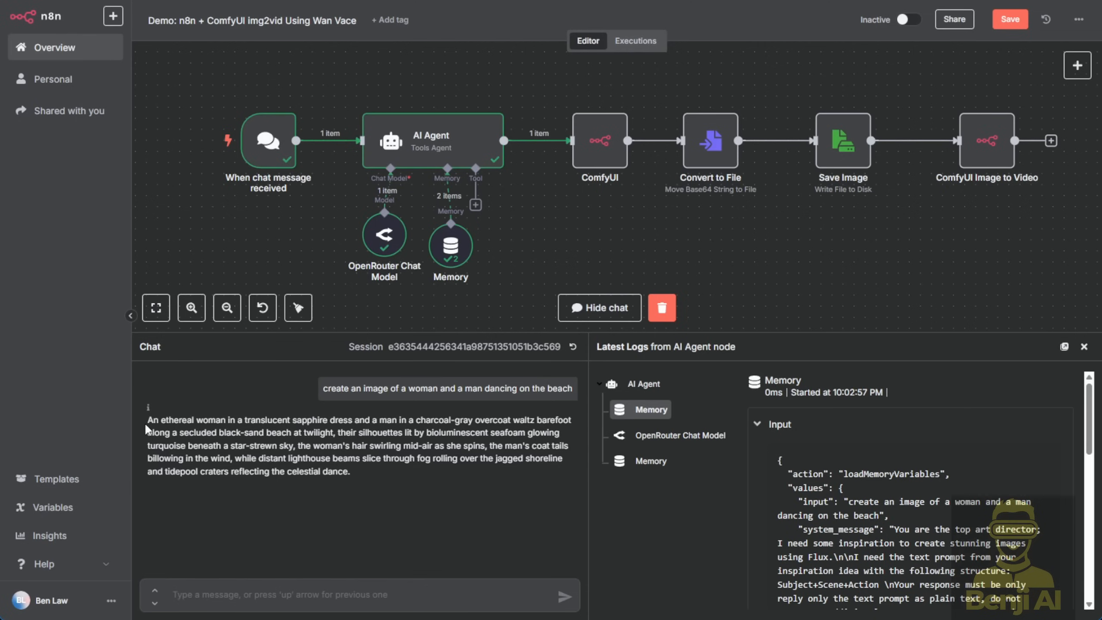
drag(150, 421, 376, 476)
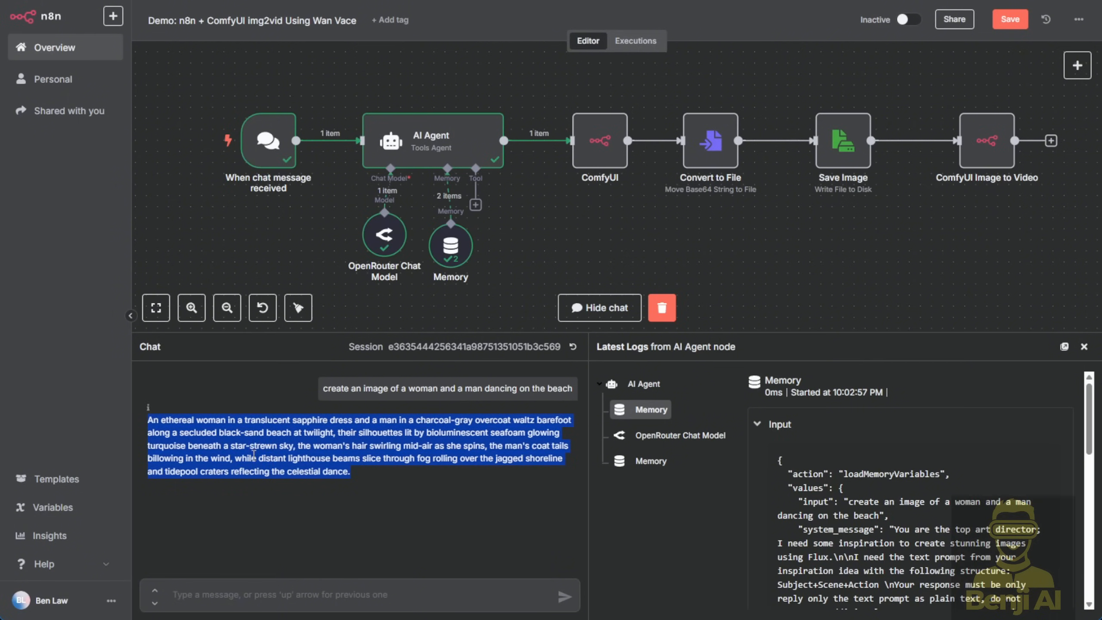
Step: Execute the ComfyUI node, check the generation progress in the ComfyUI Runner terminal, and return to the n8n workflow
click(576, 99)
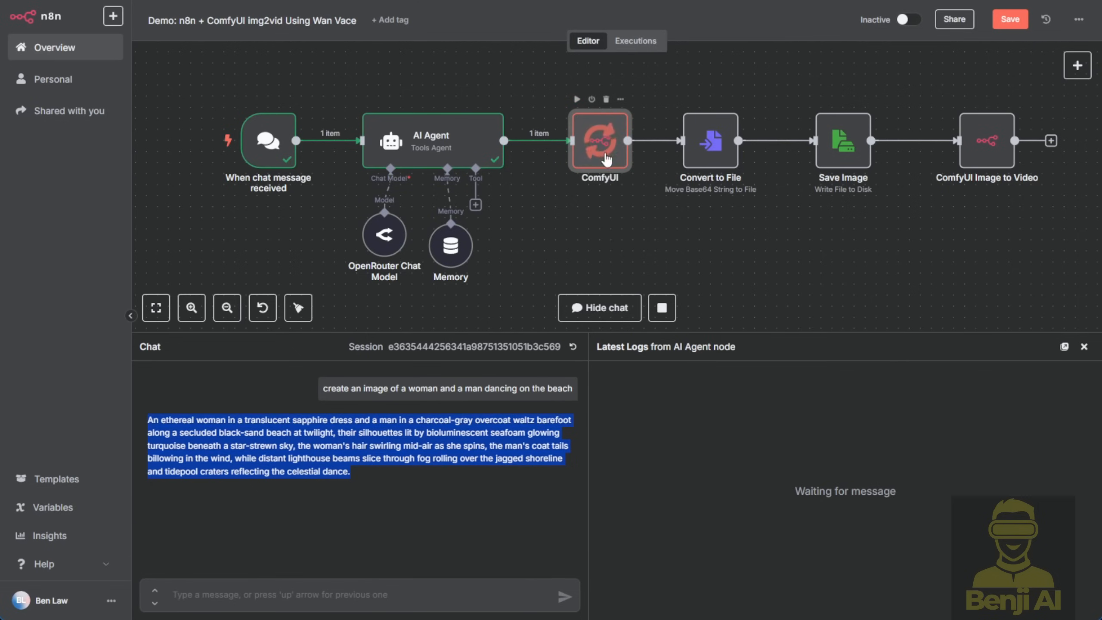
key(alt+Tab)
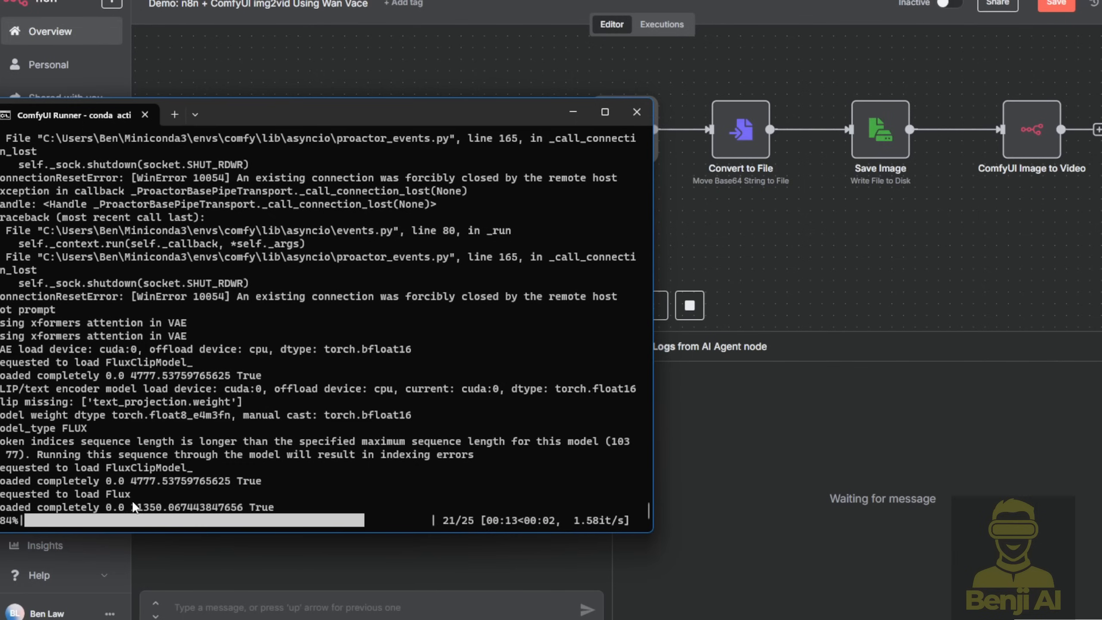
click(302, 66)
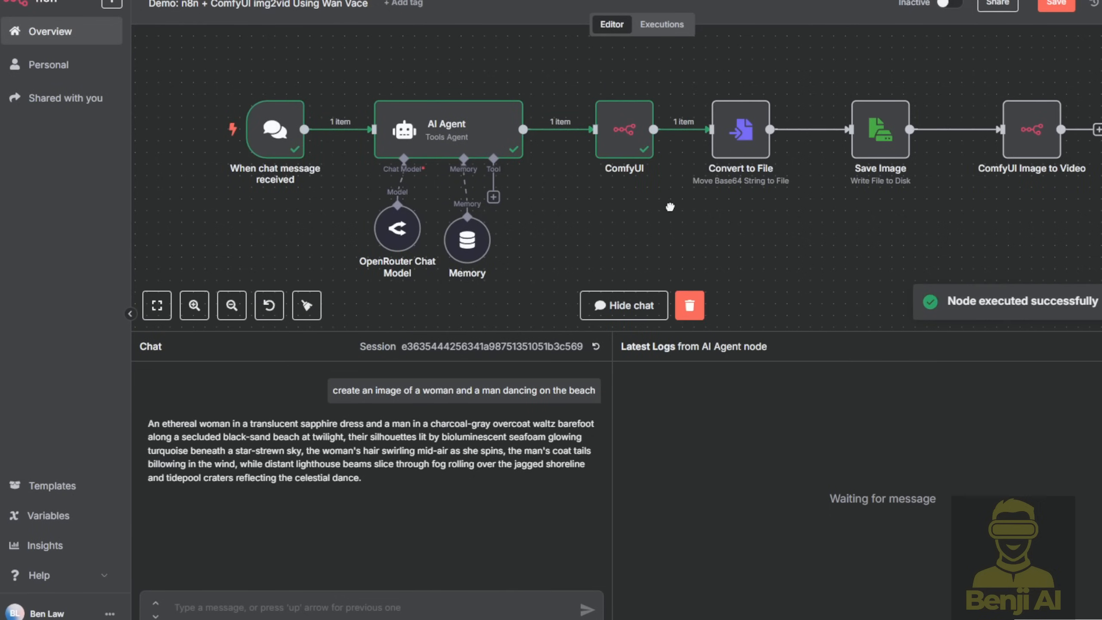
Step: Open the executed ComfyUI node, highlight the AI Agent output among its inputs, and switch the node's output to the JSON view
drag(668, 202, 584, 219)
scroll(584, 218, up, 1)
click(524, 126)
double_click(524, 129)
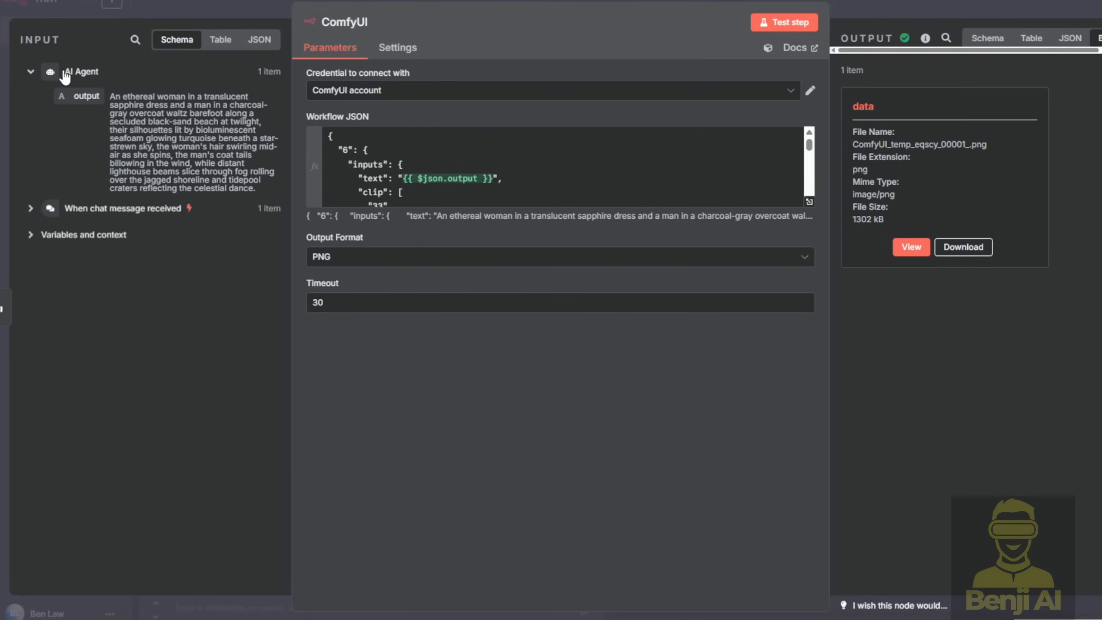
drag(111, 96, 260, 186)
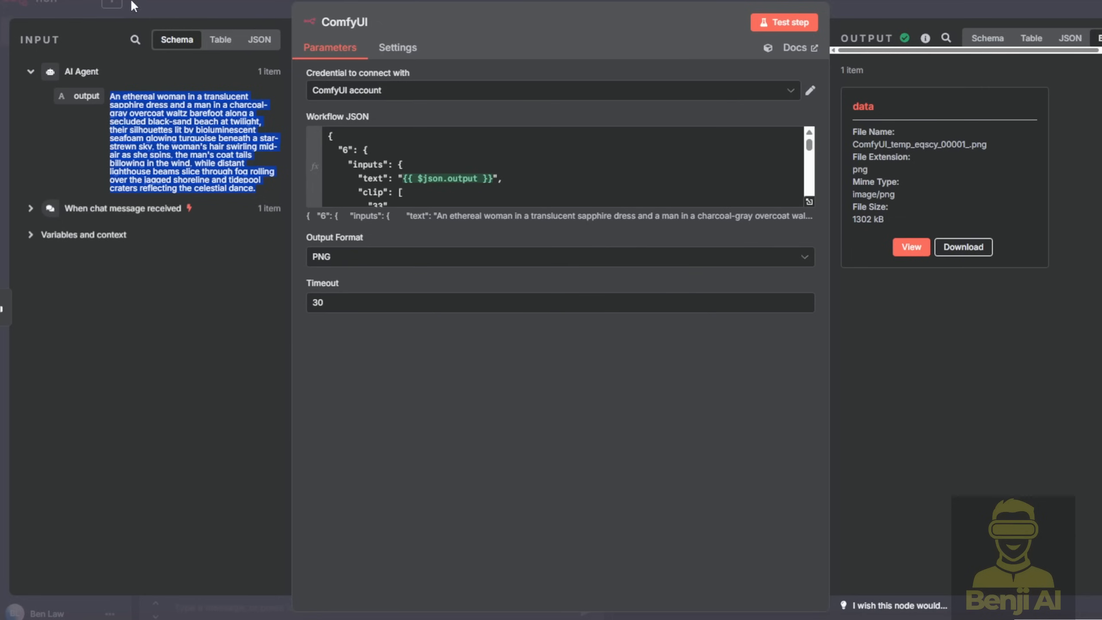
click(1069, 38)
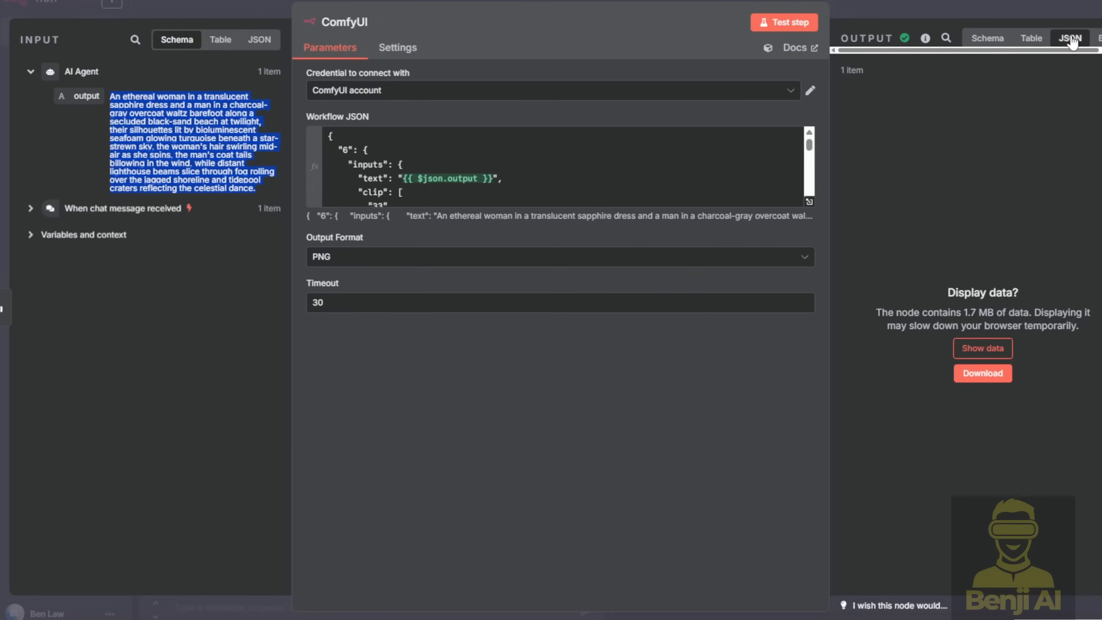
Step: Display the JSON data of the ComfyUI node's output and highlight the Base64 string in its data field
click(982, 348)
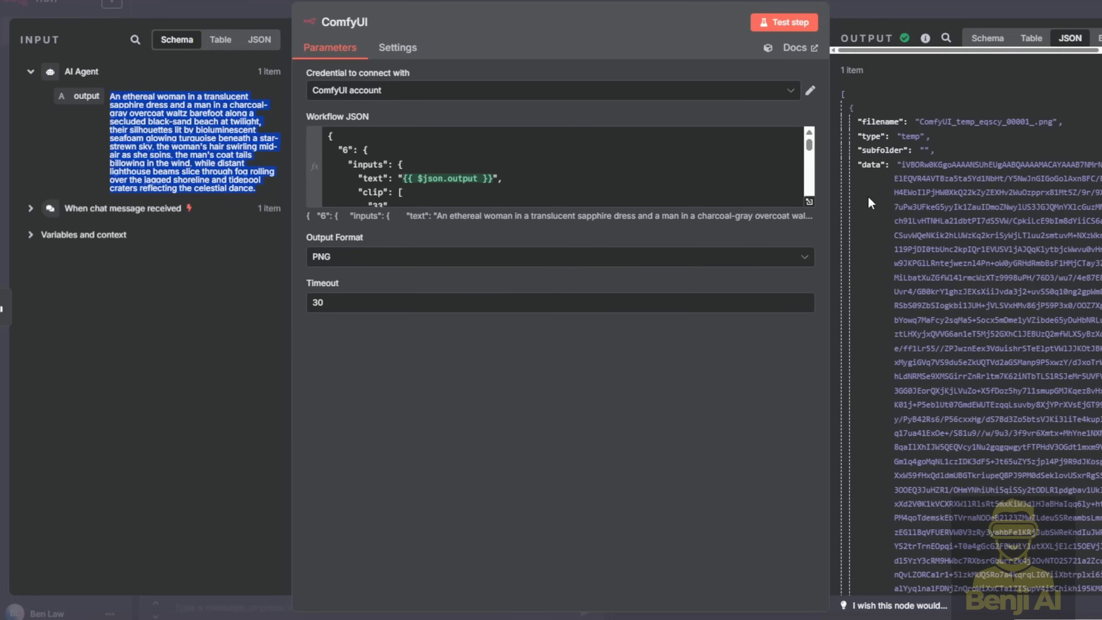
double_click(871, 166)
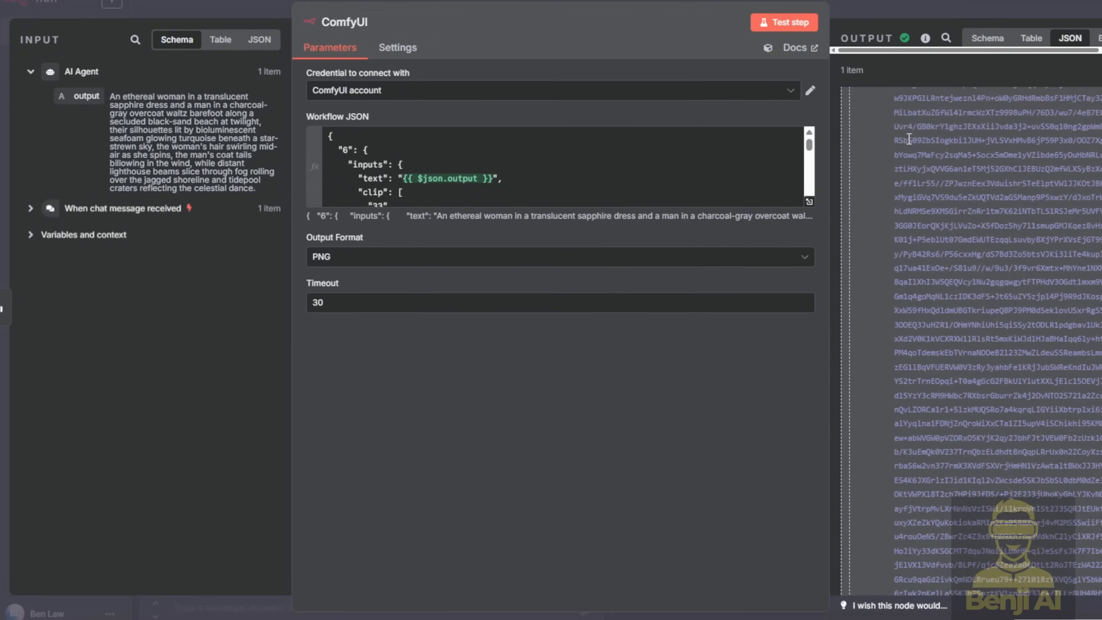
click(920, 219)
drag(900, 164, 1026, 560)
scroll(1025, 504, down, 15)
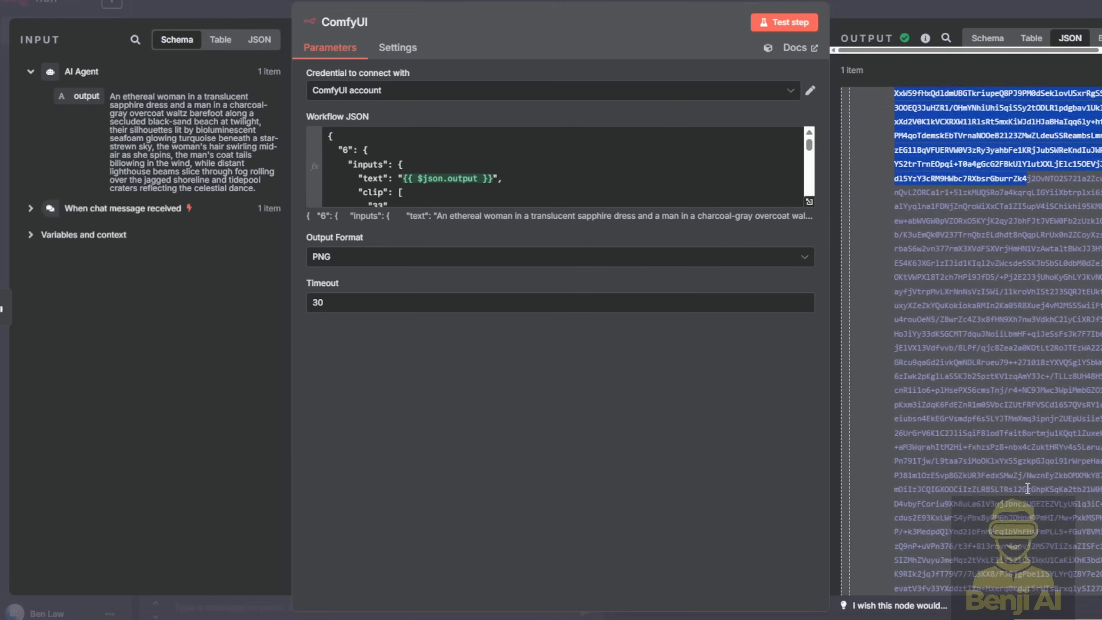
scroll(1044, 460, down, 10)
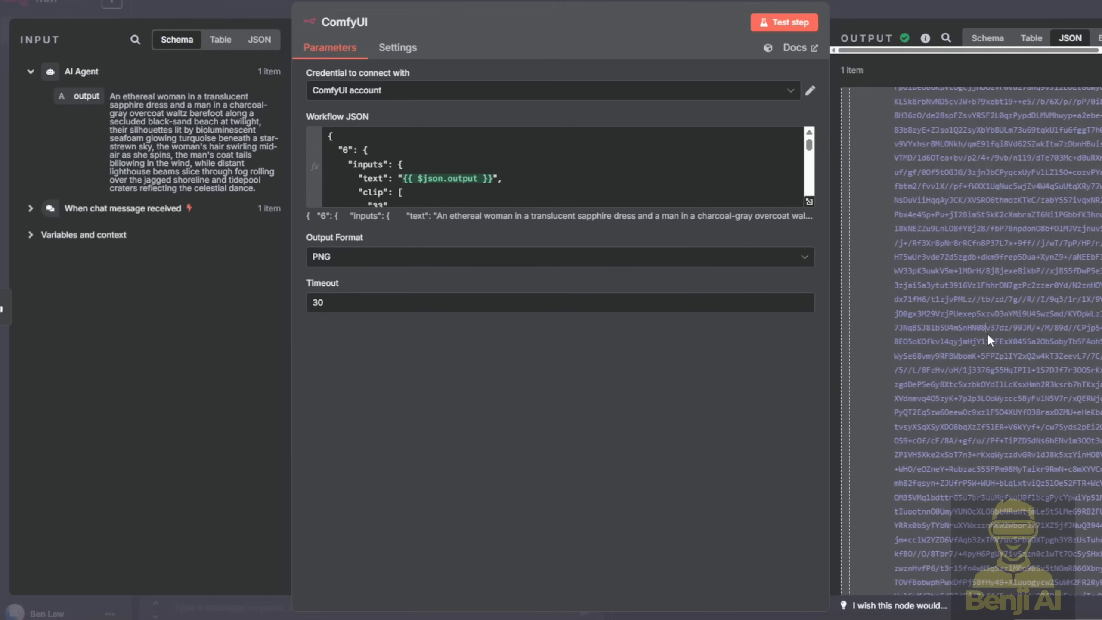
Step: View the generated PNG in the ComfyUI node's binary output and return to the canvas
click(1091, 38)
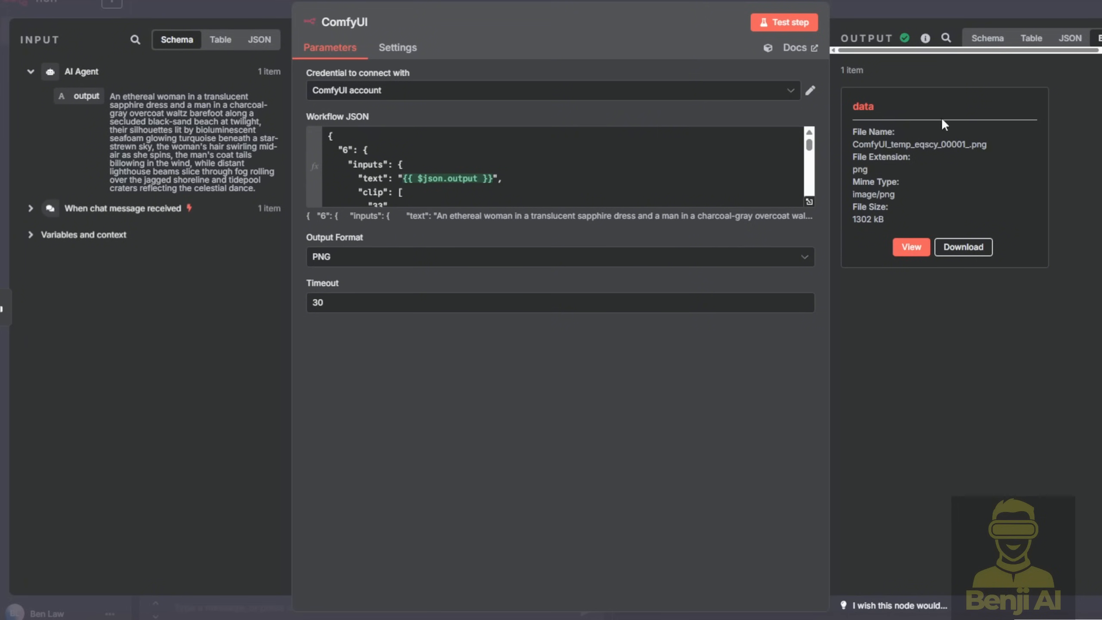
click(911, 247)
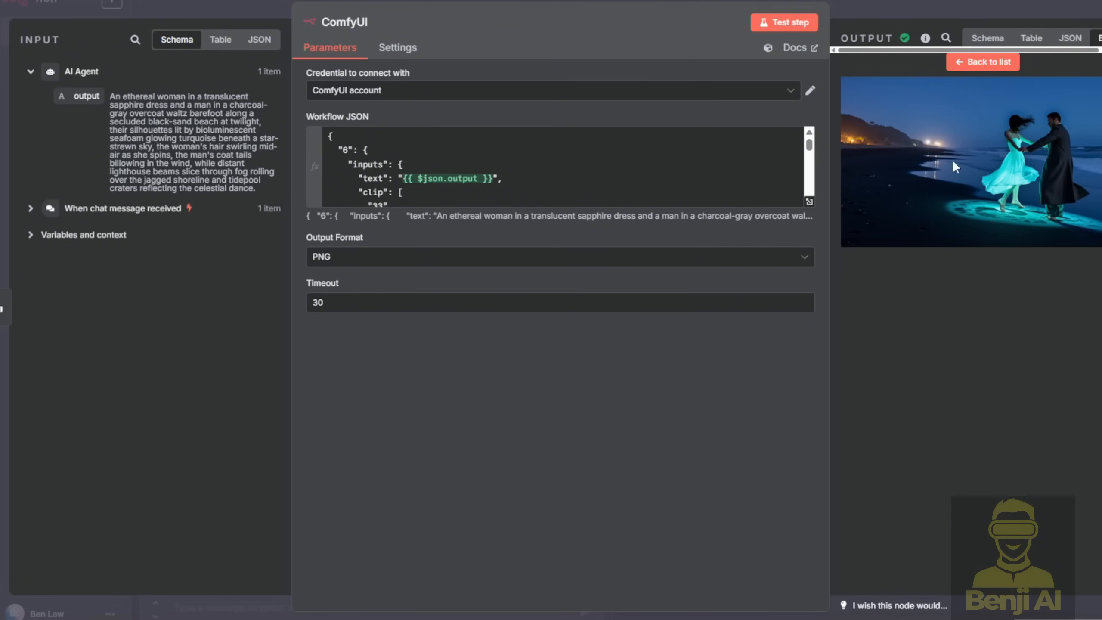
key(Escape)
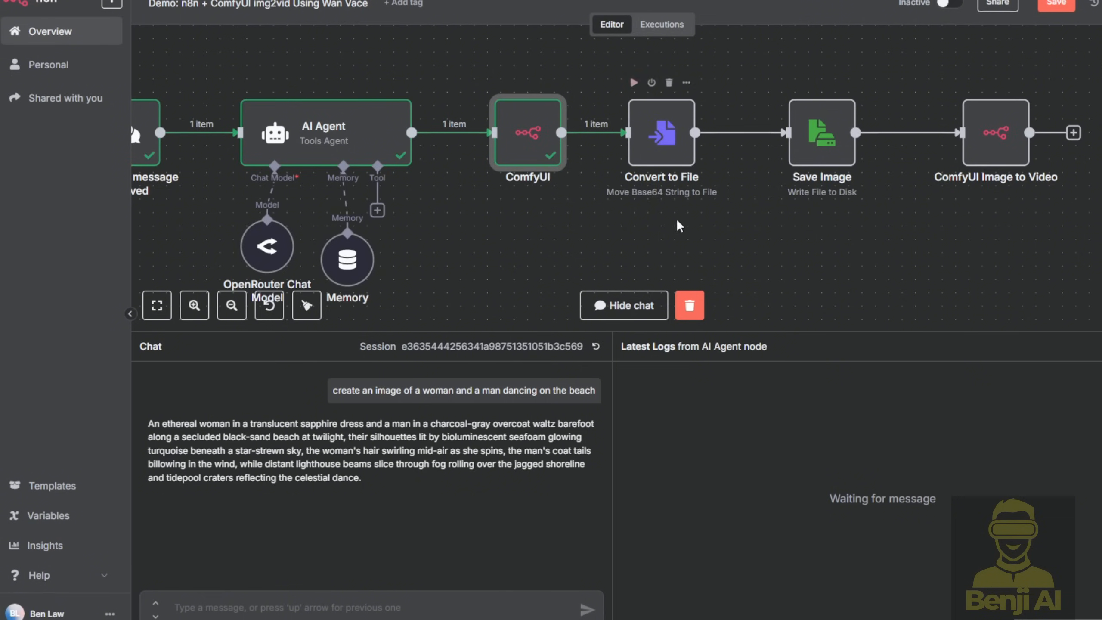
Step: Execute the Convert to File and Save Image nodes
click(657, 142)
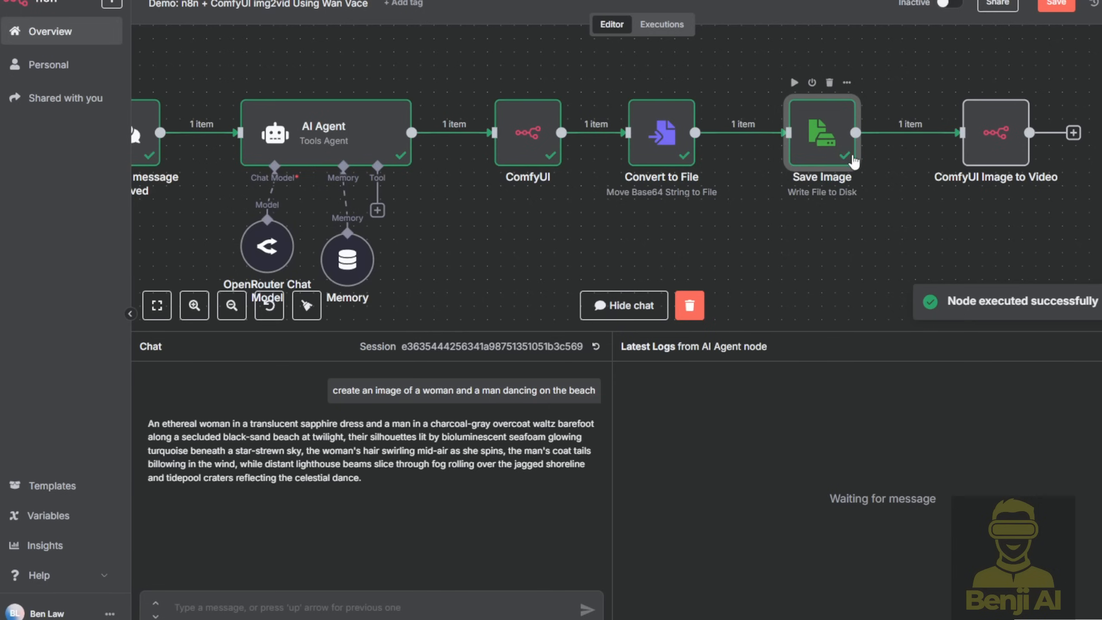
Step: Set the ComfyUI Image to Video node's Input Image to {{ $('ComfyUI').item.json.data }} and execute the node
click(1011, 130)
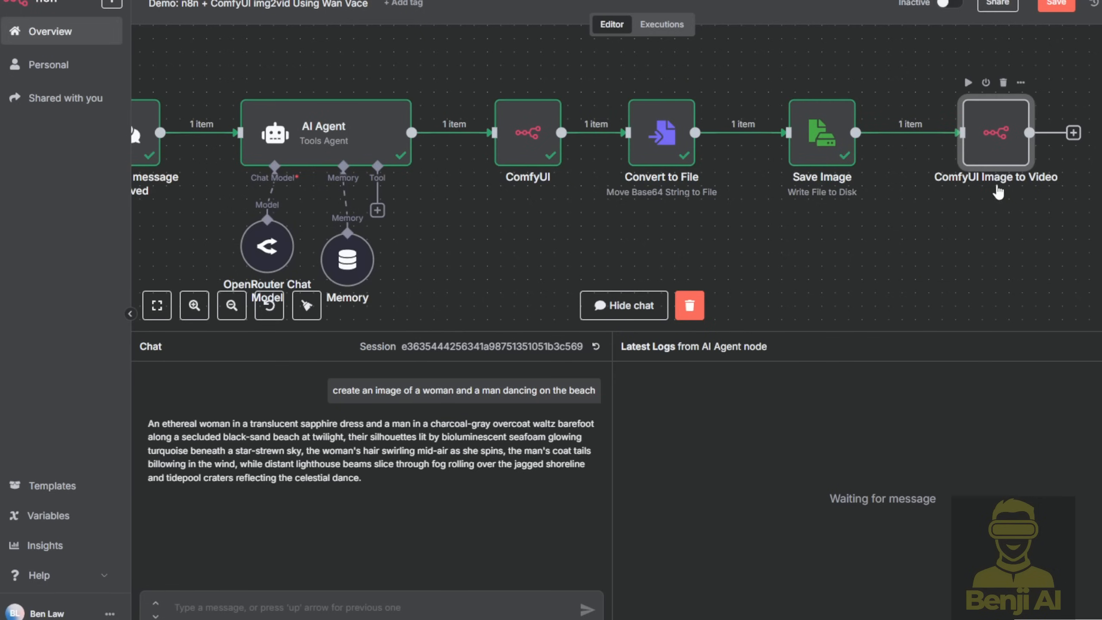
double_click(995, 135)
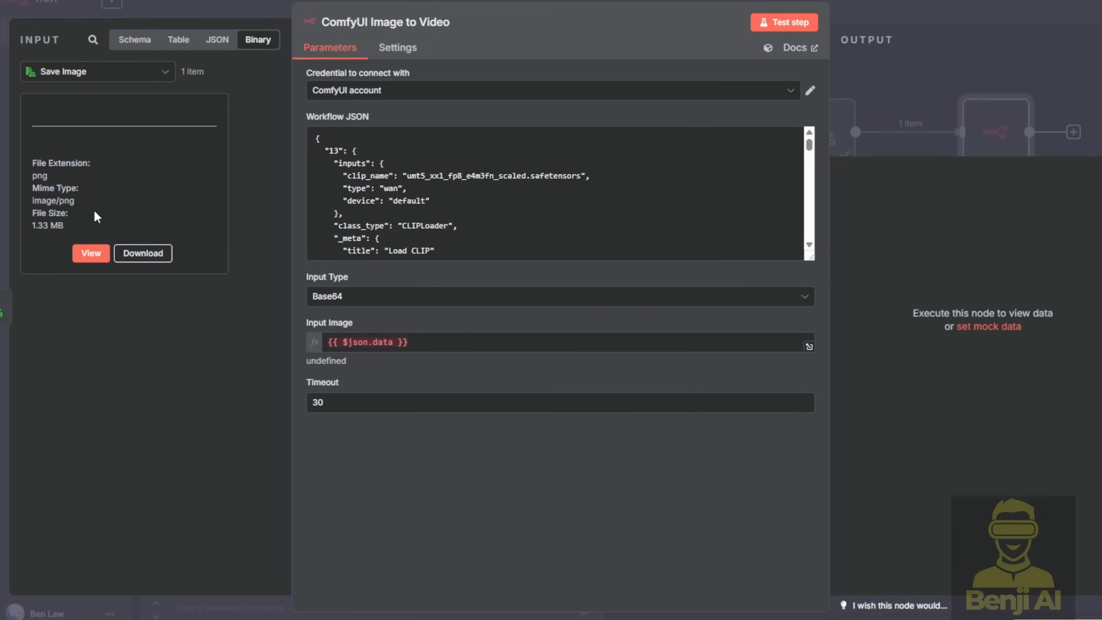
click(91, 254)
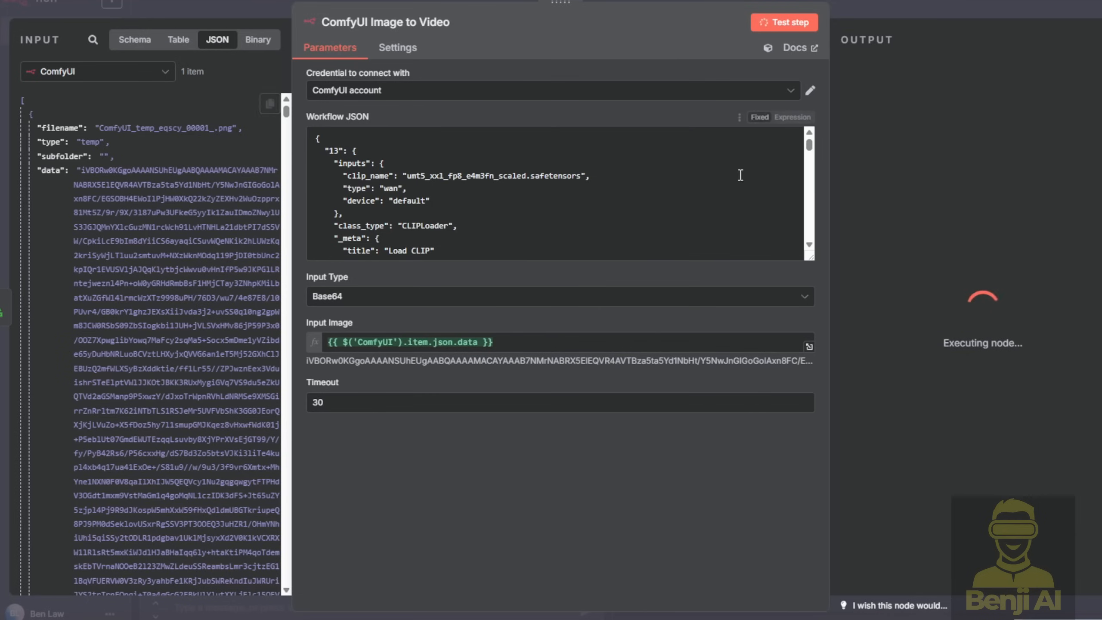
Step: Highlight the Workflow JSON of the ComfyUI Image to Video node and compare it with the Wan VACE workflow in ComfyUI
click(407, 189)
scroll(379, 153, down, 3)
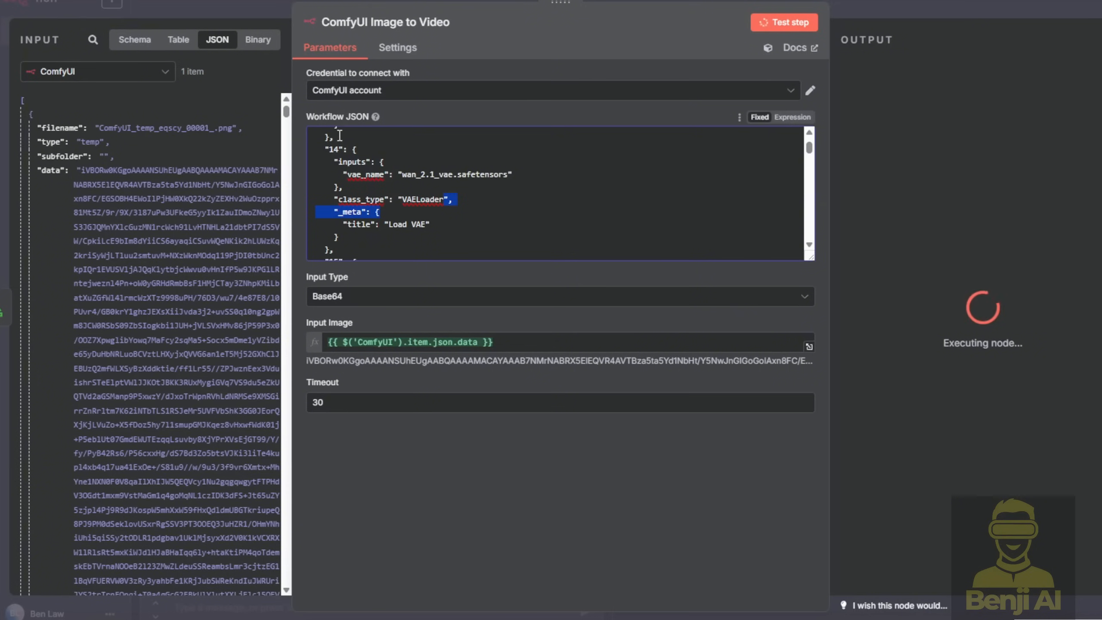
scroll(408, 192, down, 1)
scroll(407, 192, up, 3)
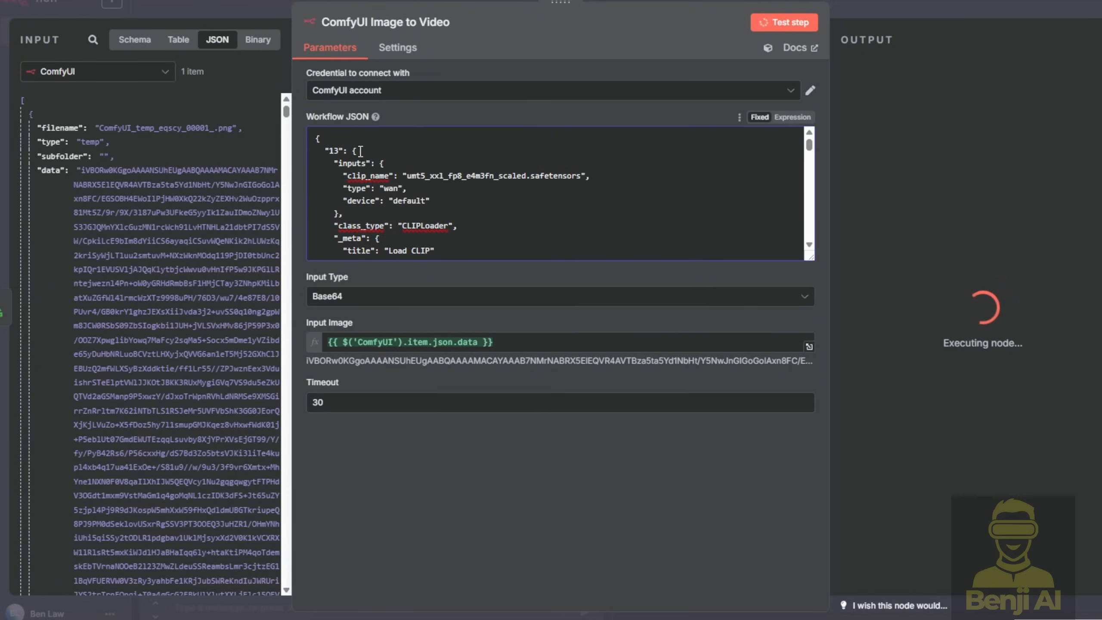
drag(315, 141, 511, 306)
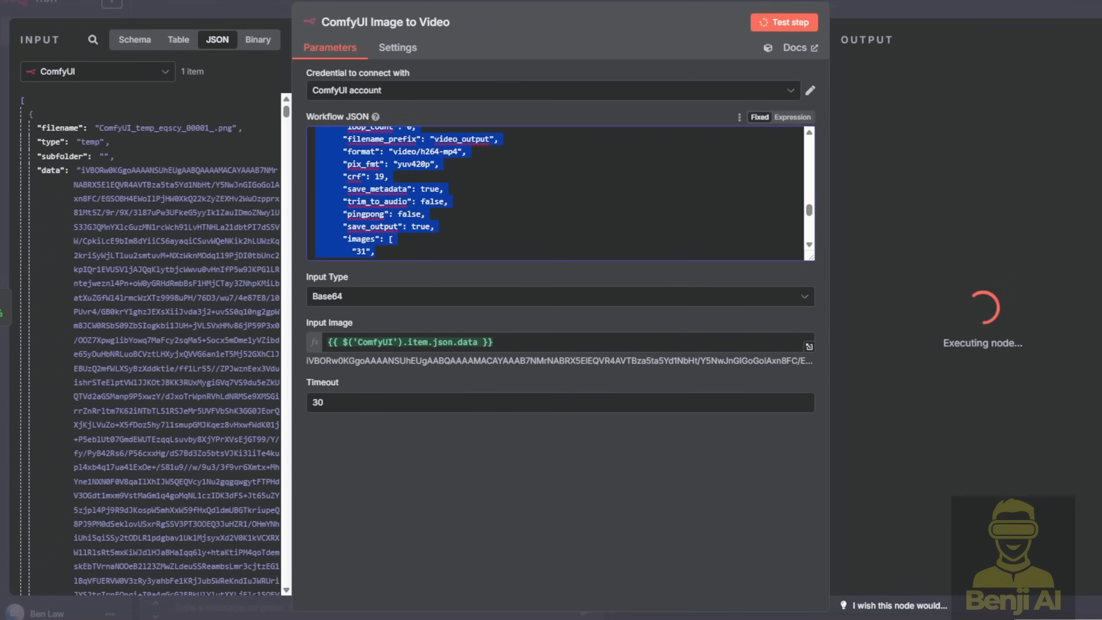
key(alt+Tab)
drag(146, 136, 285, 146)
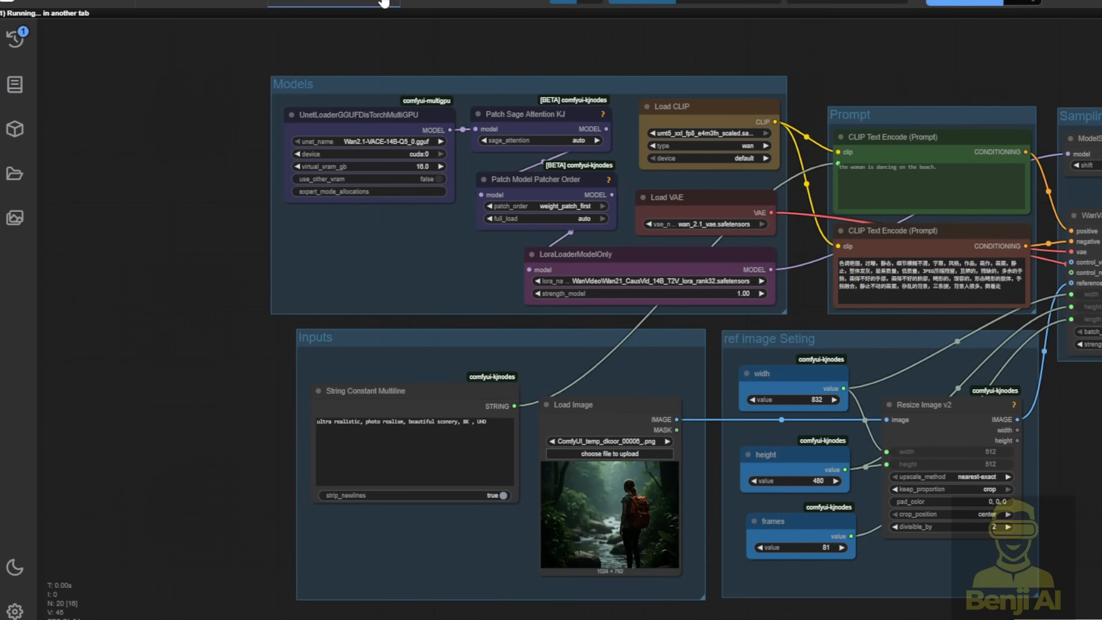
Step: Close the txt2img_gguf-txt2img-batch.json and vace-native-ref2vid-gguf.json workflows without saving their changes
click(258, 2)
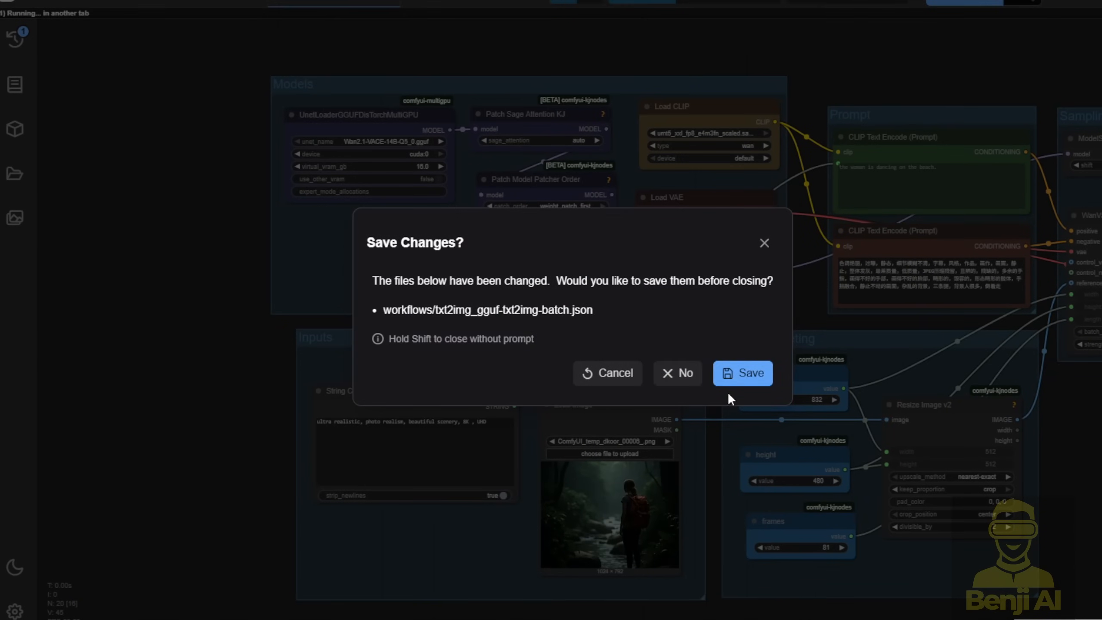
click(674, 371)
click(262, 4)
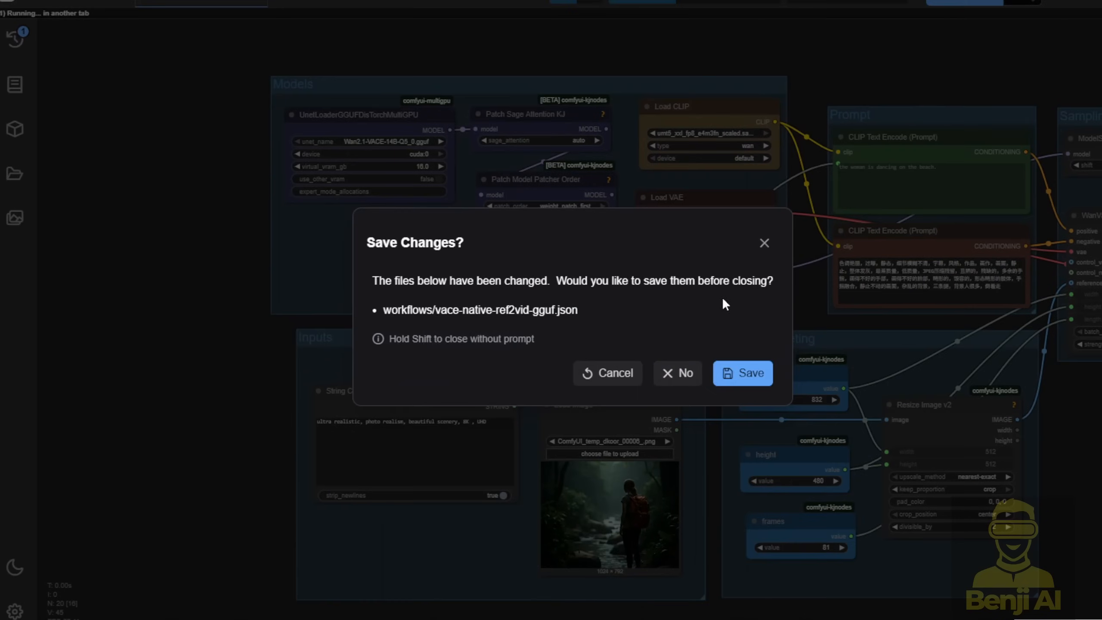
click(672, 373)
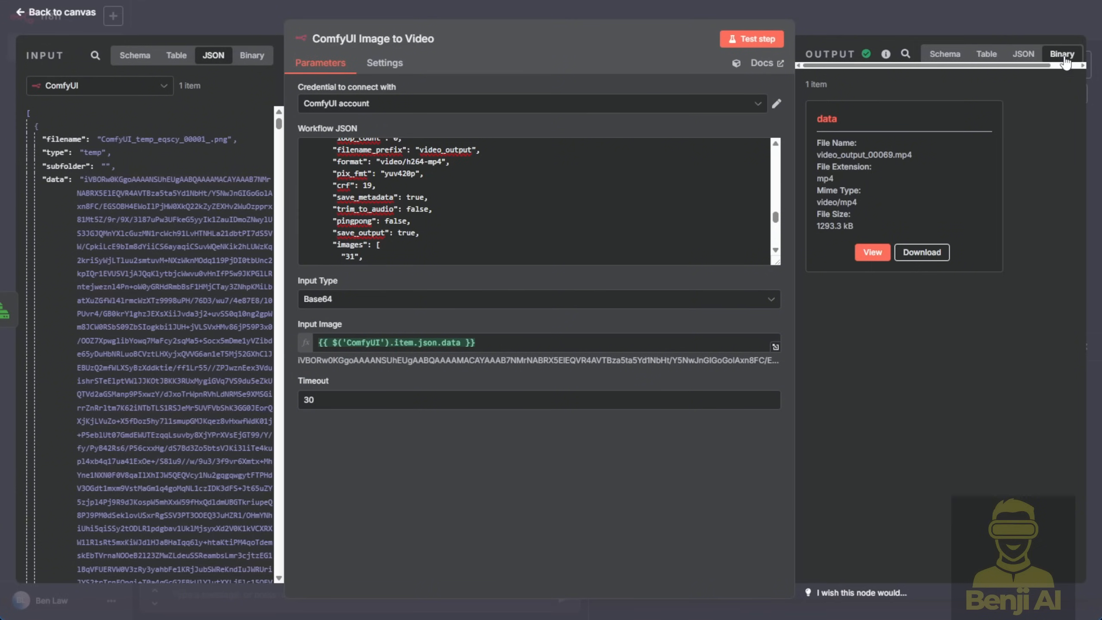
Step: Play the generated MP4 from the ComfyUI Image to Video node's output, check its JSON view, and return to the canvas
click(872, 253)
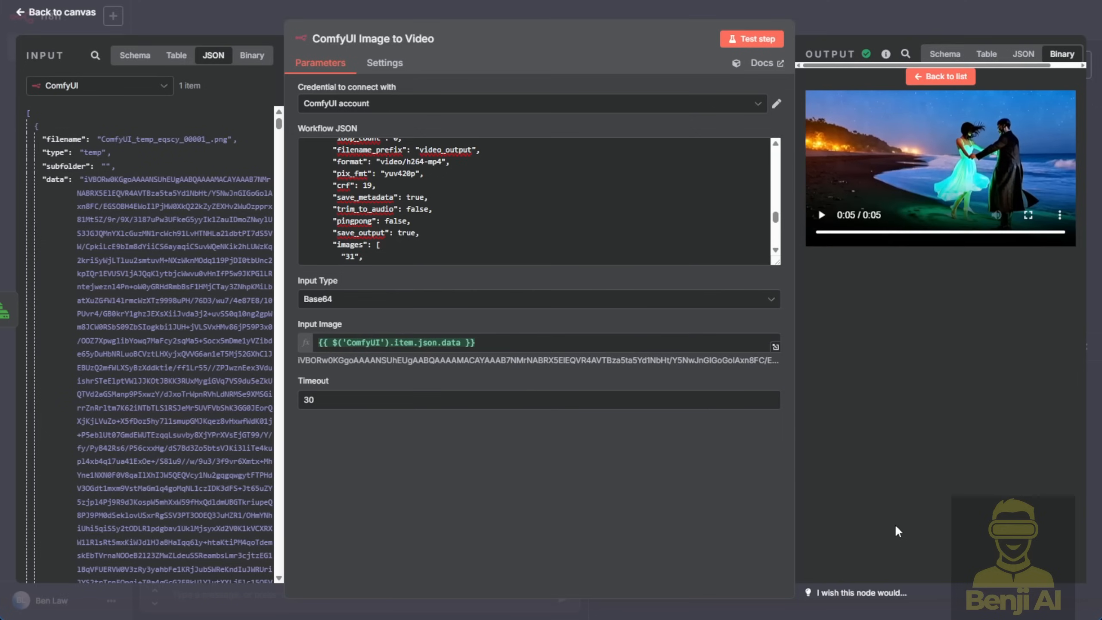
drag(857, 234, 1002, 238)
click(986, 54)
click(1022, 54)
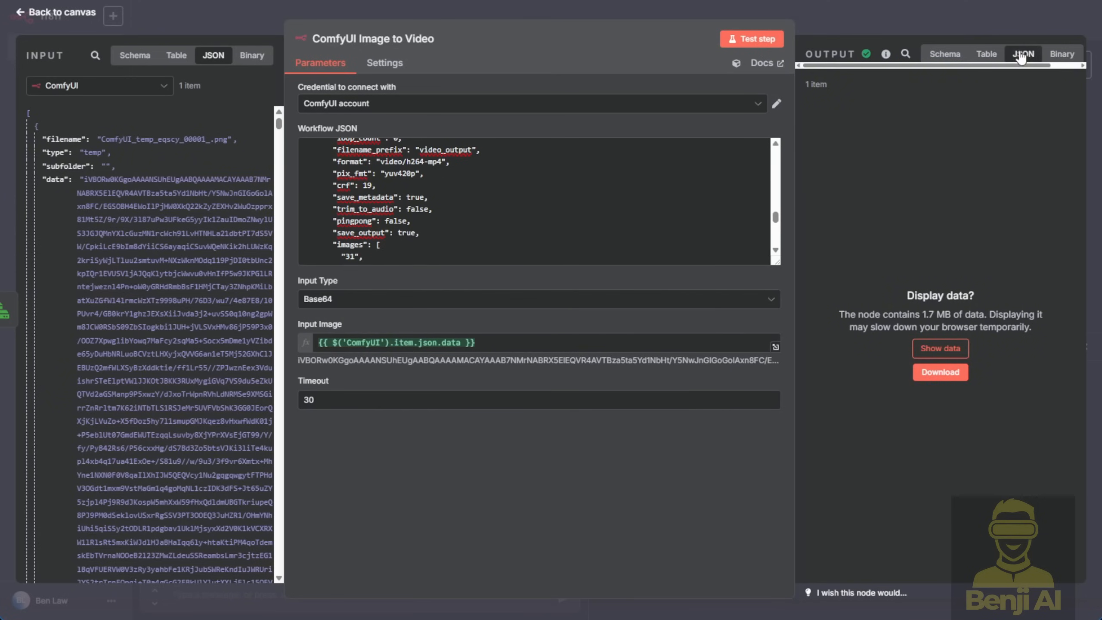
key(Escape)
Step: Add a second AI Agent node to the workflow and place it beyond the ComfyUI Image to Video node
drag(557, 254, 542, 282)
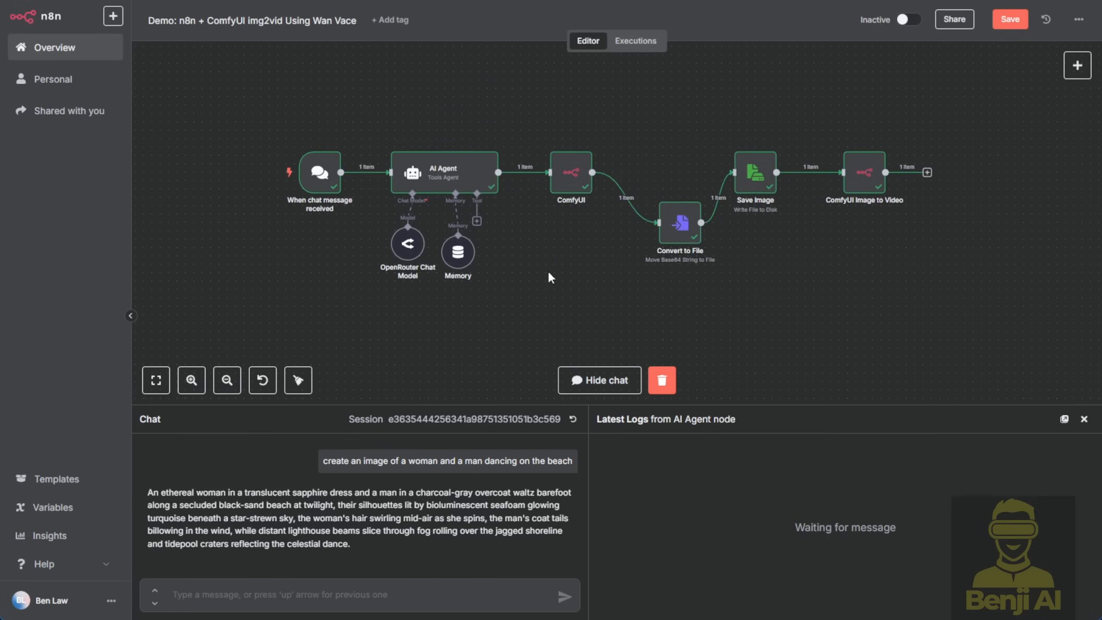
scroll(549, 271, up, 2)
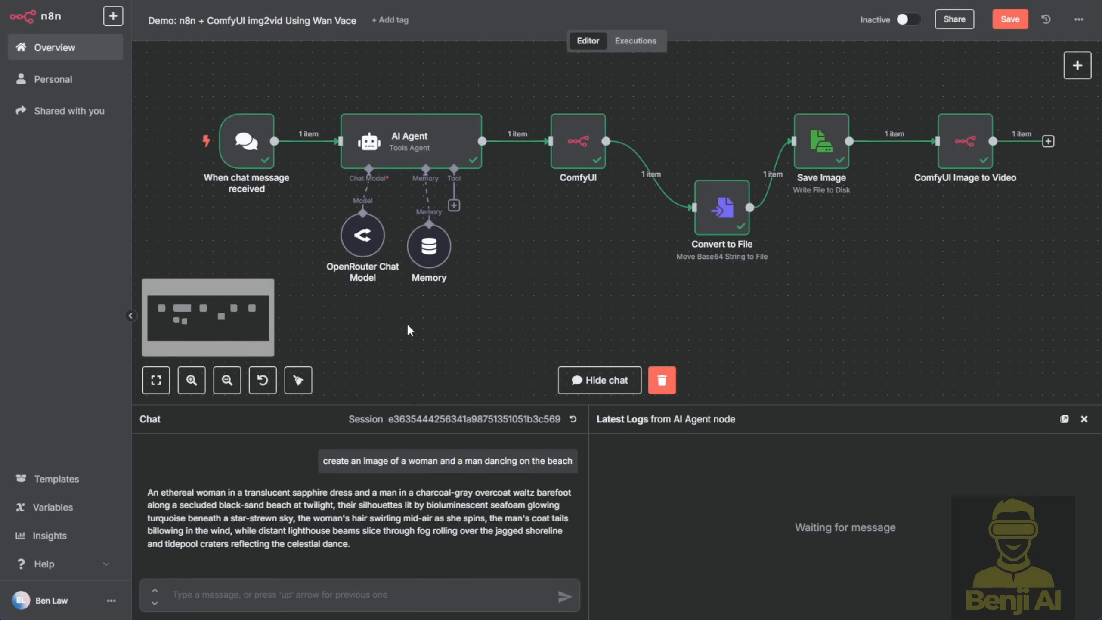
scroll(783, 212, right, 5)
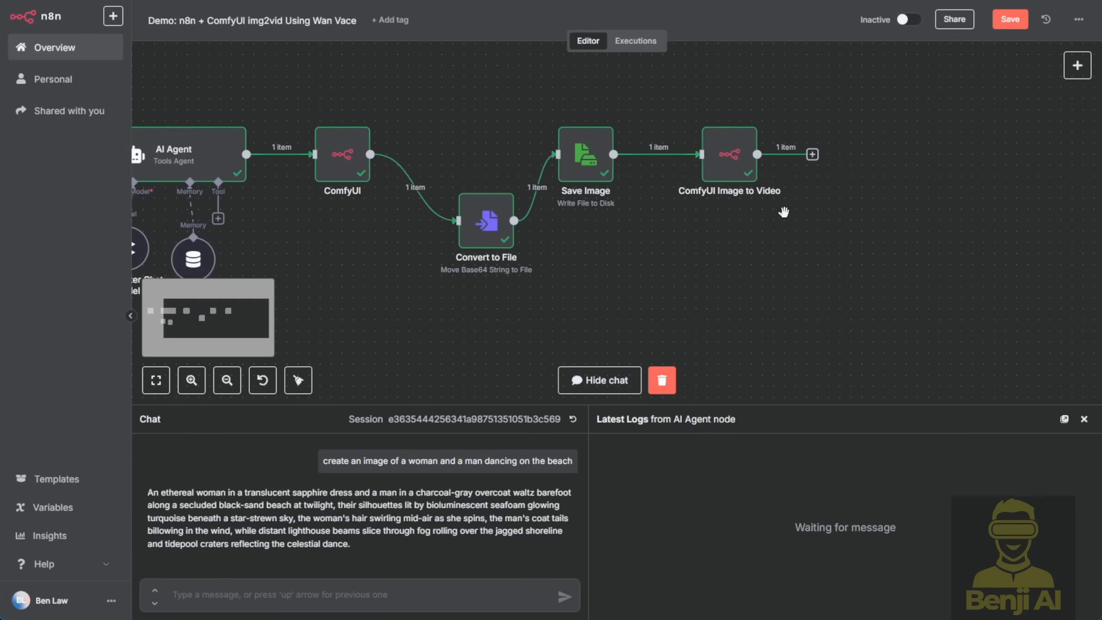
click(811, 154)
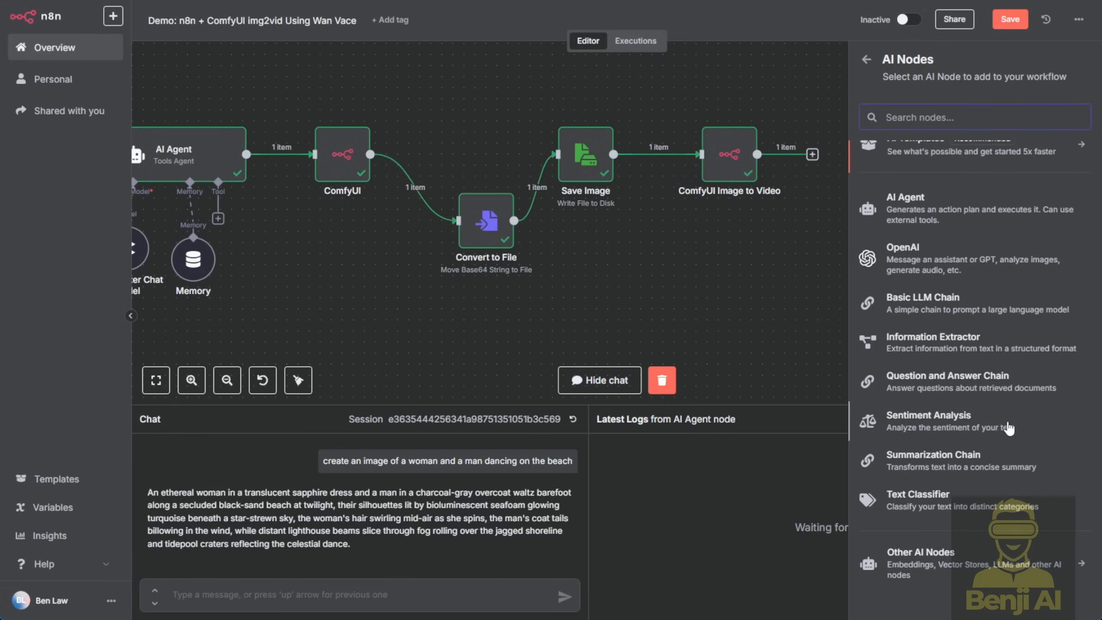
click(959, 206)
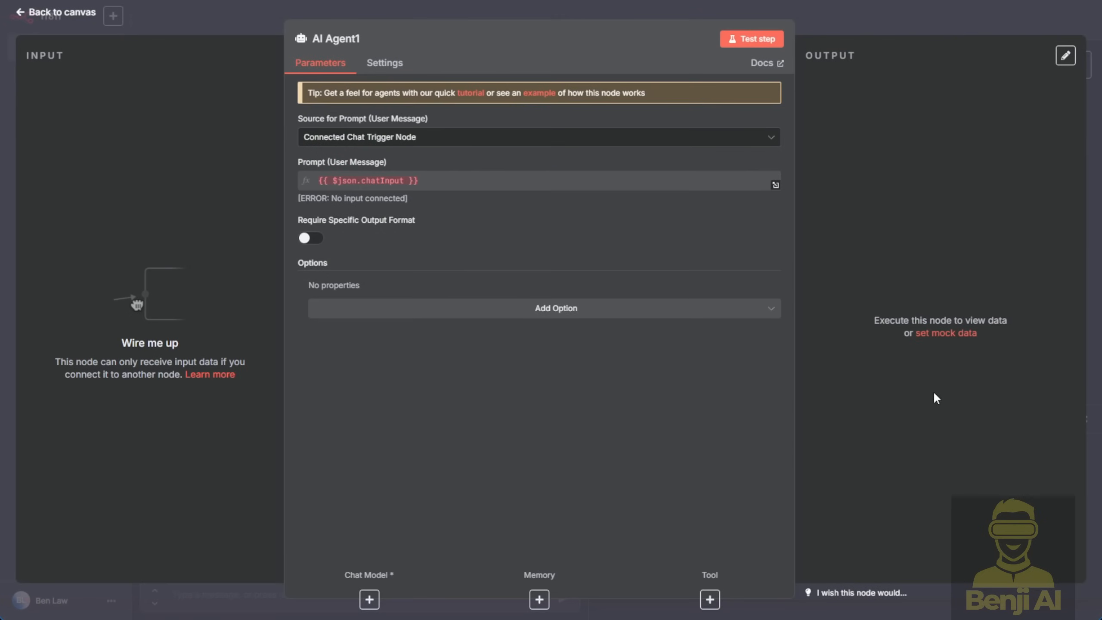
click(935, 20)
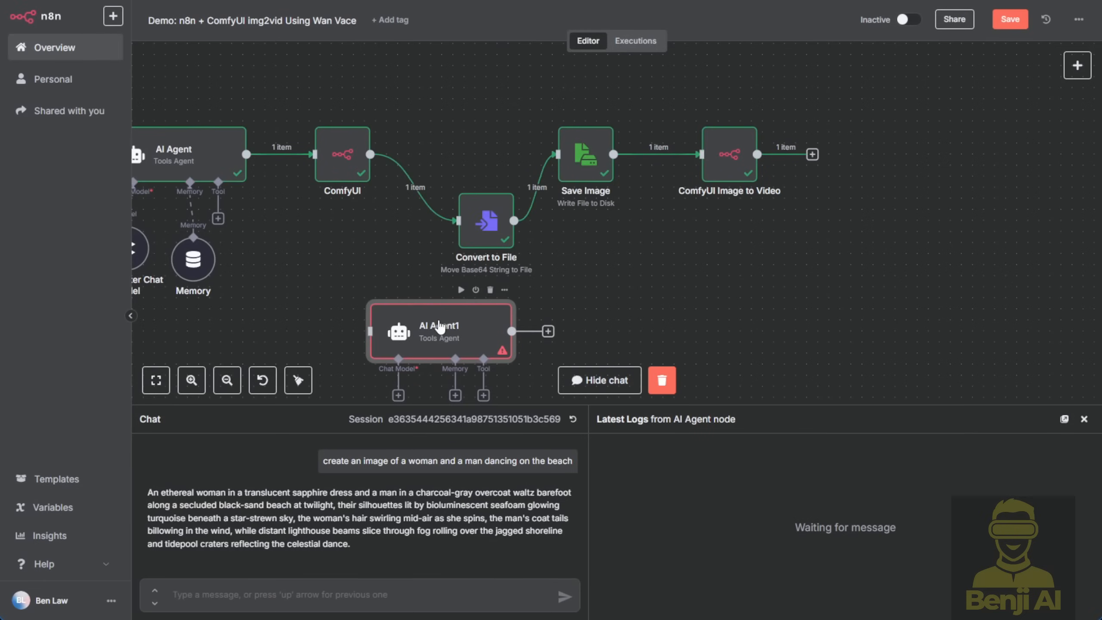
drag(441, 326, 917, 205)
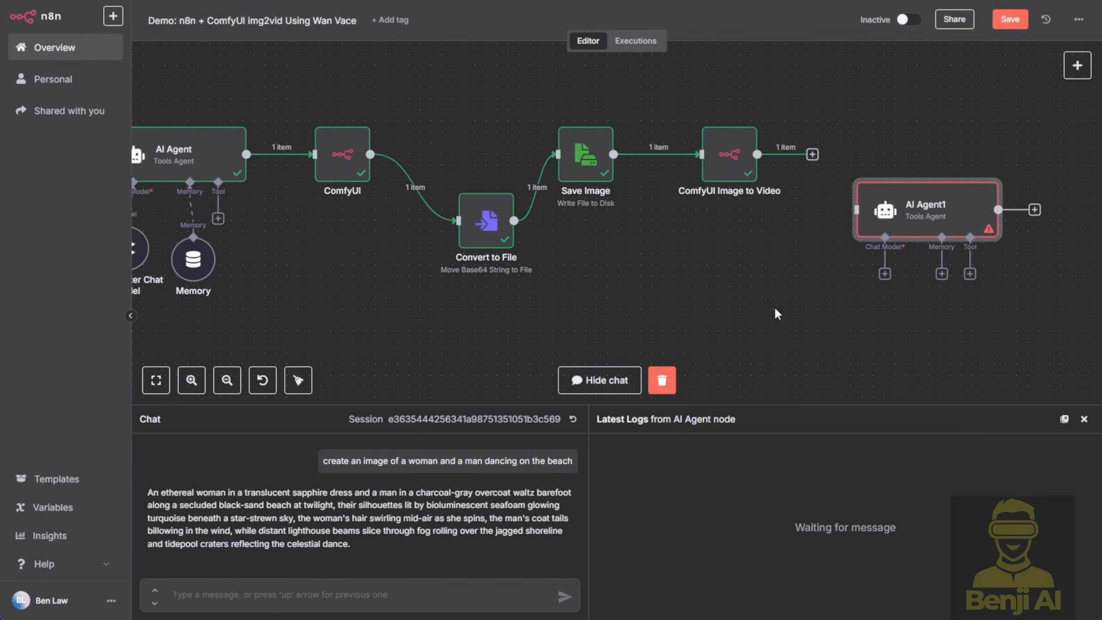
Step: Browse the language models that can be attached as the new AI Agent's chat model
click(884, 274)
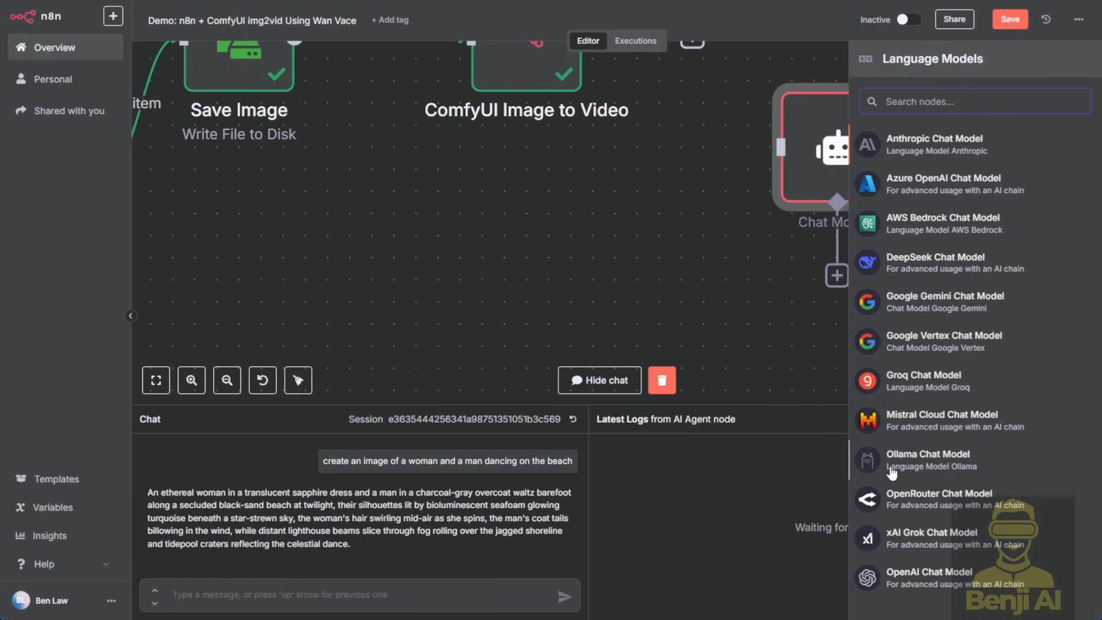
scroll(890, 472, down, 1)
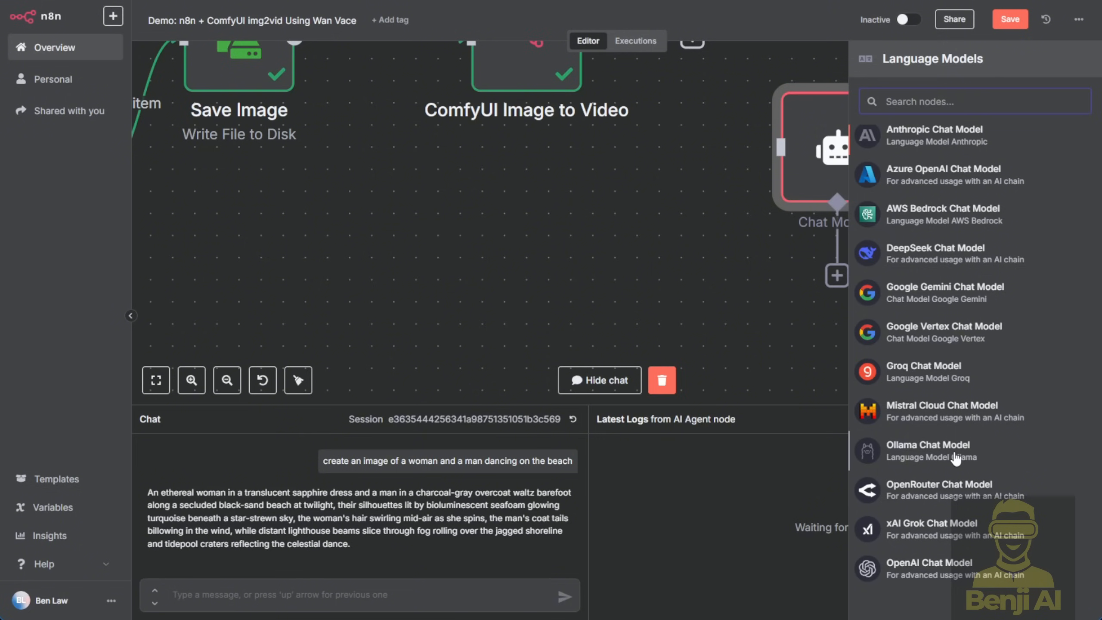
scroll(312, 224, down, 2)
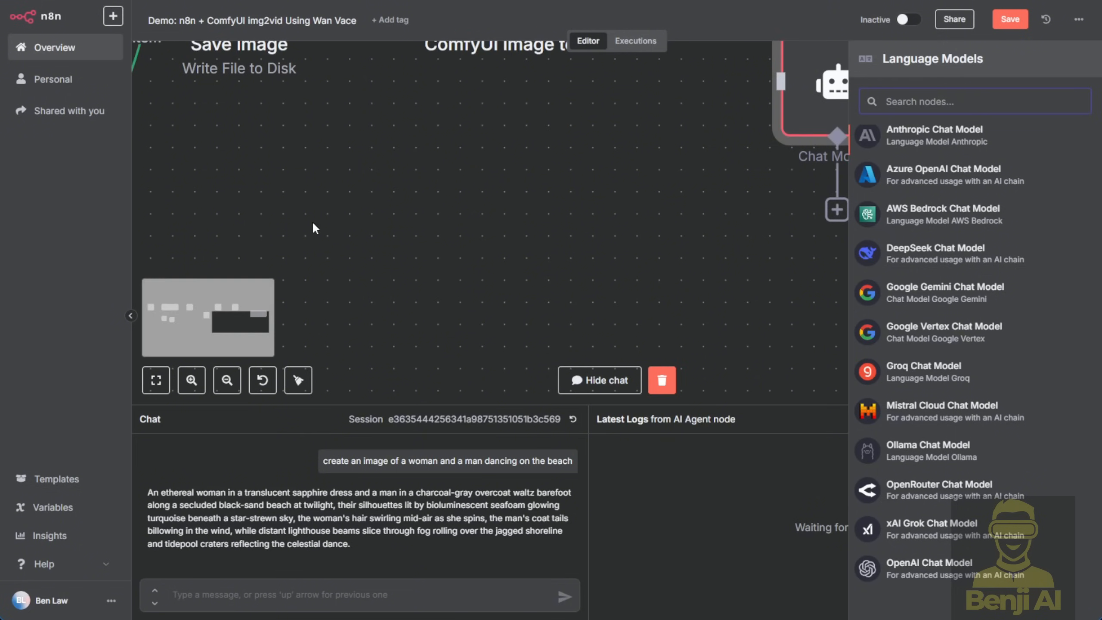
scroll(313, 223, up, 2)
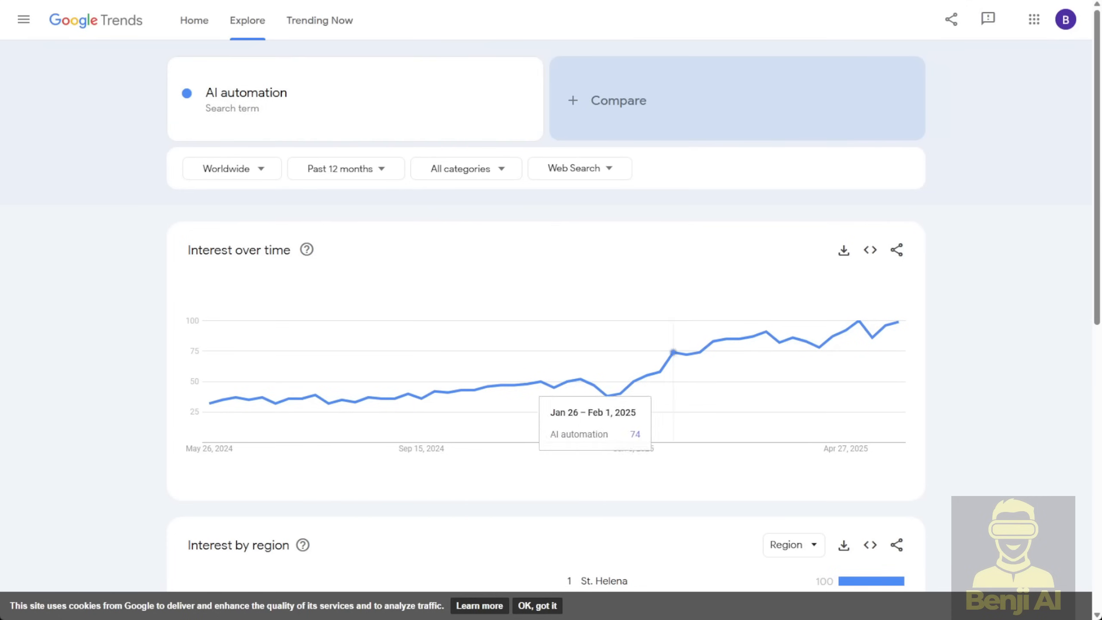
Step: Review the AI automation trend in Google Trends and move ComfyUI's Load Checkpoint node level with the upper CLIP Text Encode node
scroll(564, 369, down, 10)
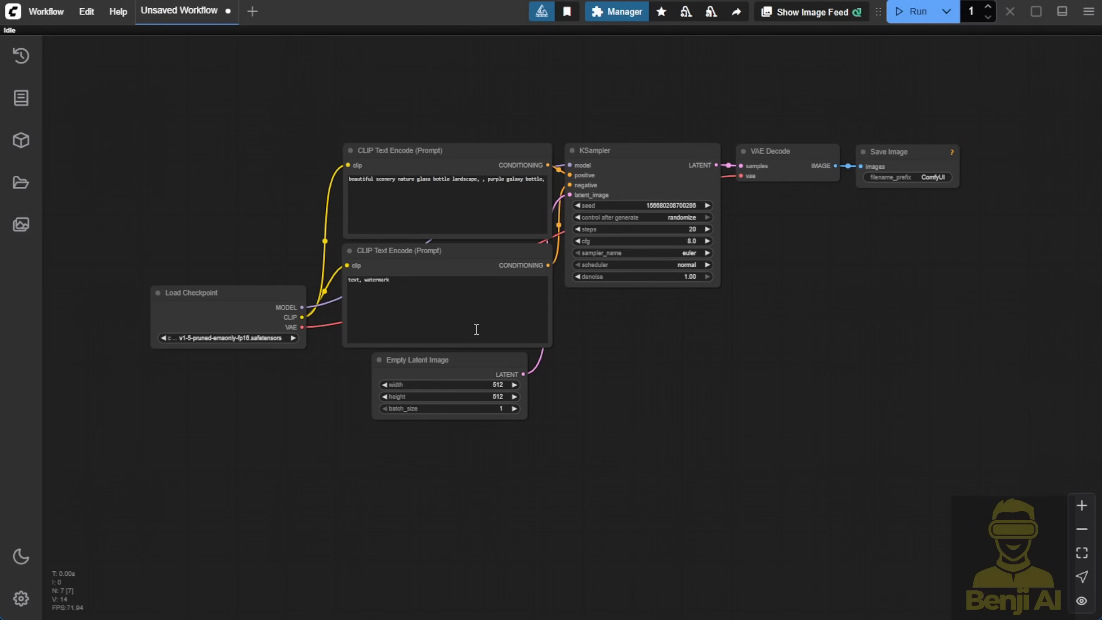
drag(208, 314, 162, 170)
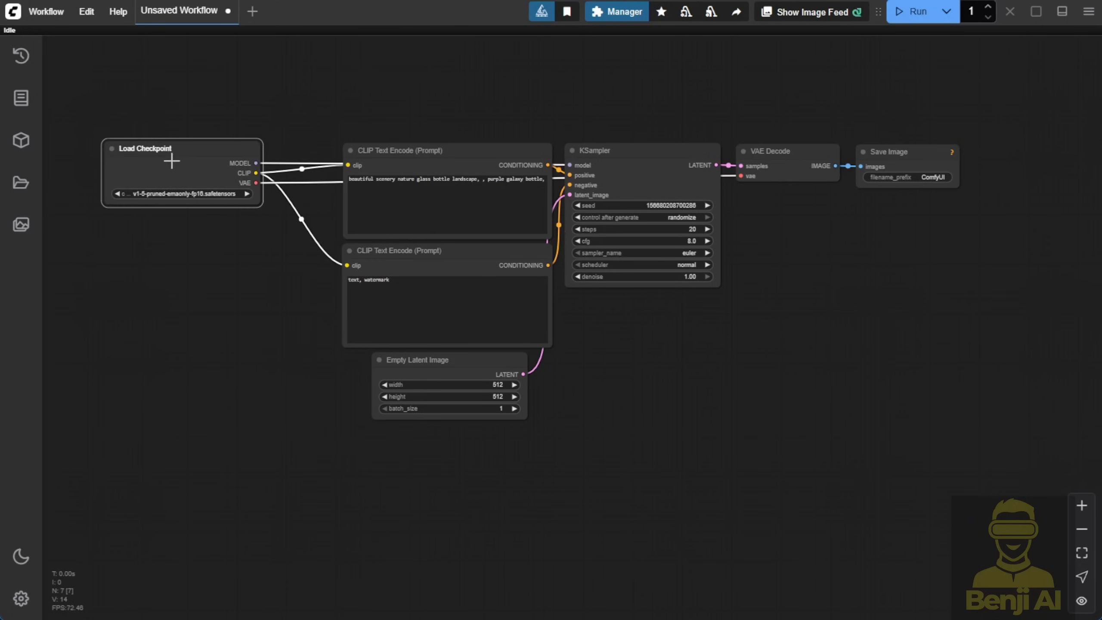
click(443, 135)
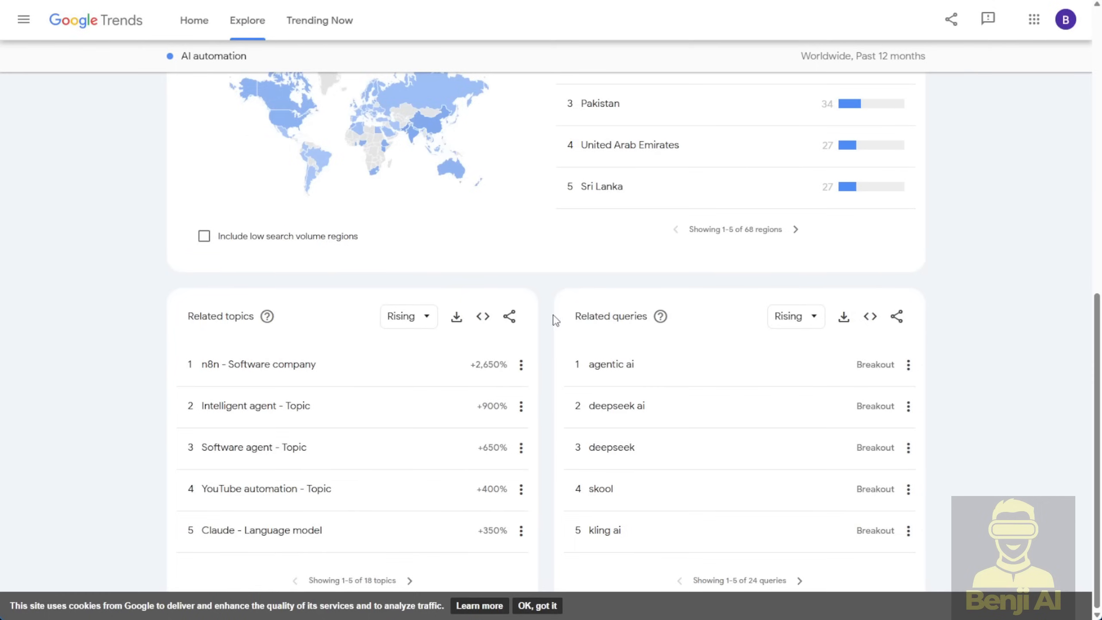
scroll(551, 314, up, 15)
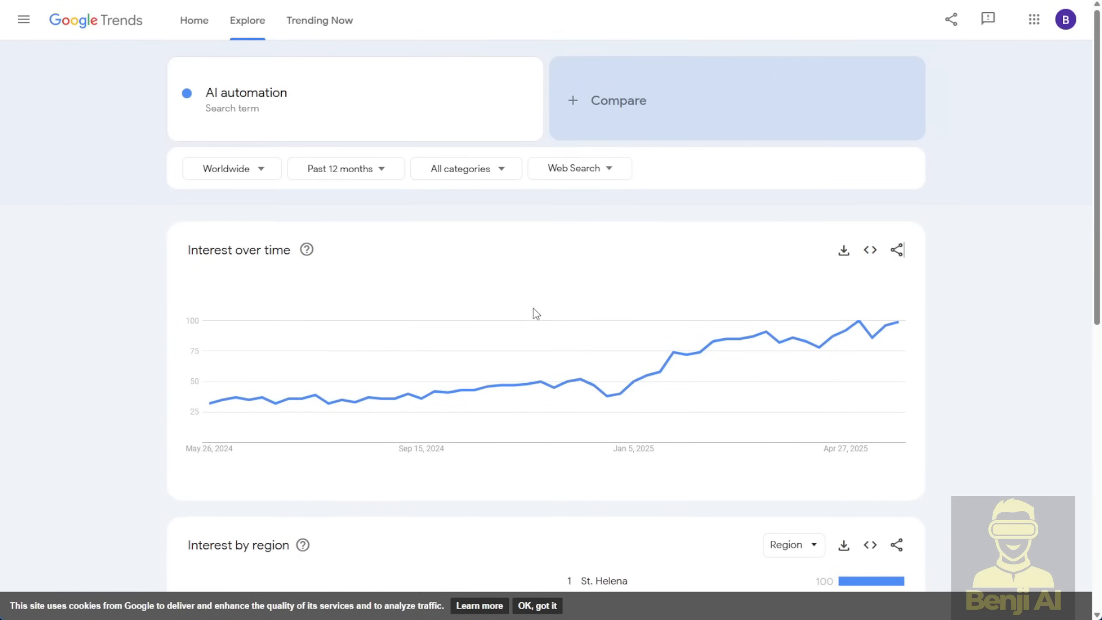